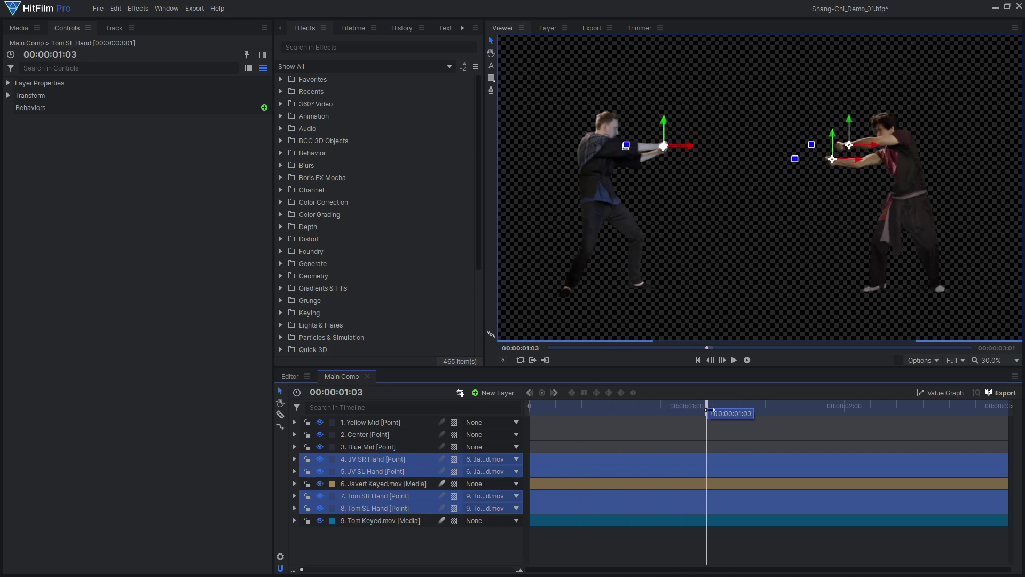
- Review the hand tracking in Tracking.hfp, then open Shang-Chi_Demo_02's Main Comp showing New Plane 1
key(space)
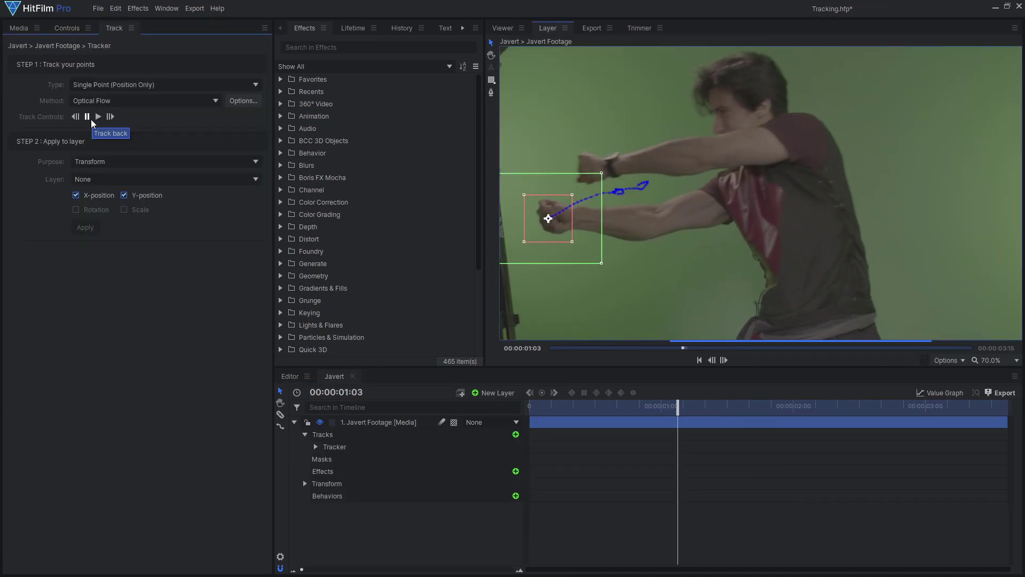
click(87, 117)
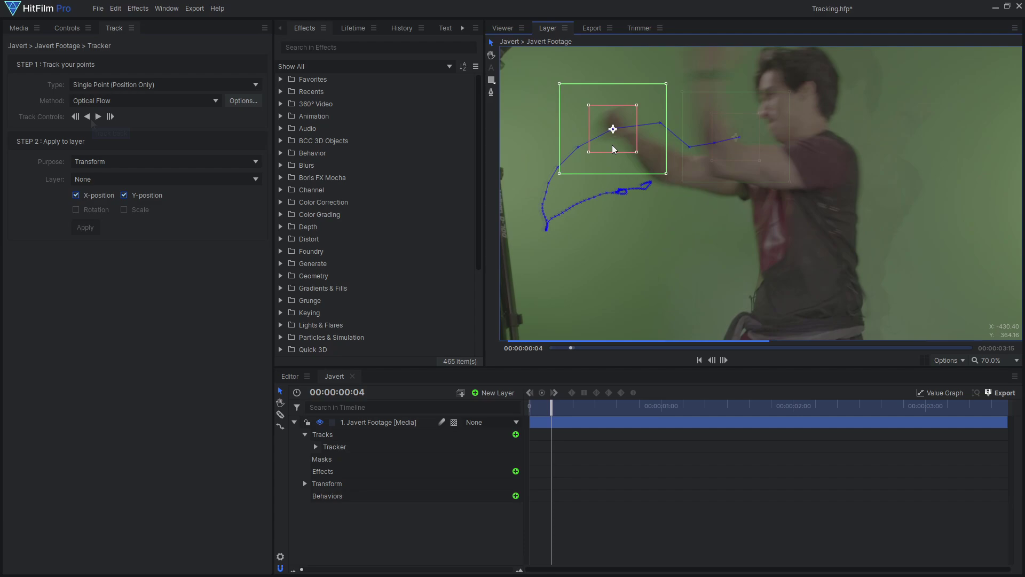
key(Left)
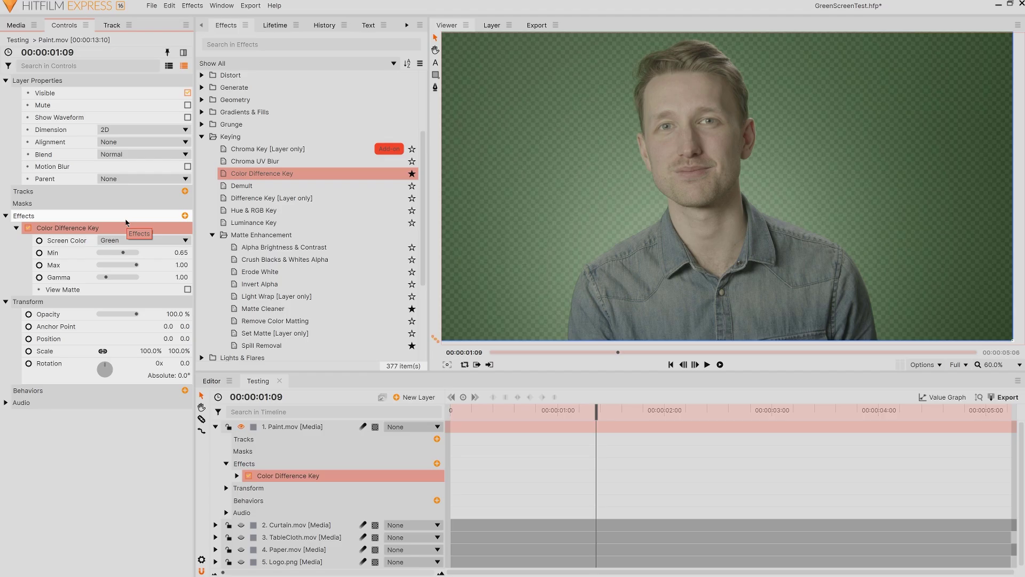
click(184, 291)
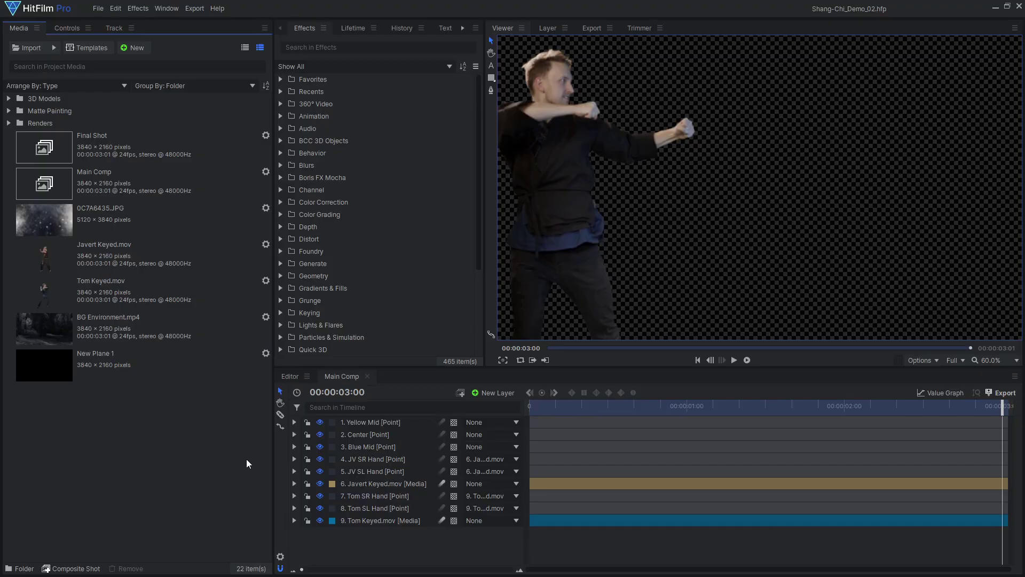
- Place New Plane 1 at the top of the comp and apply Lightning & Electricity to it
drag(177, 373, 373, 418)
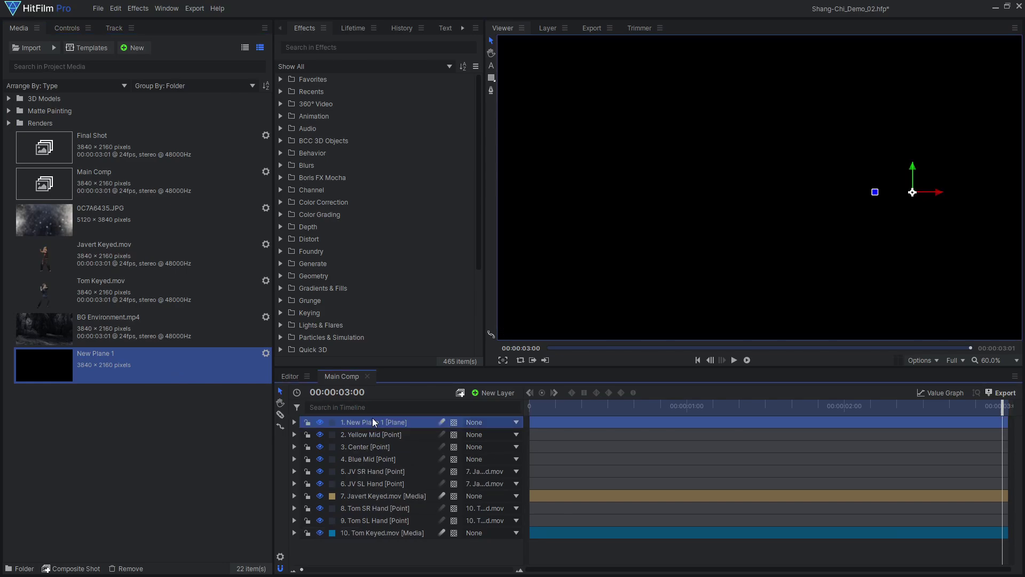
click(75, 30)
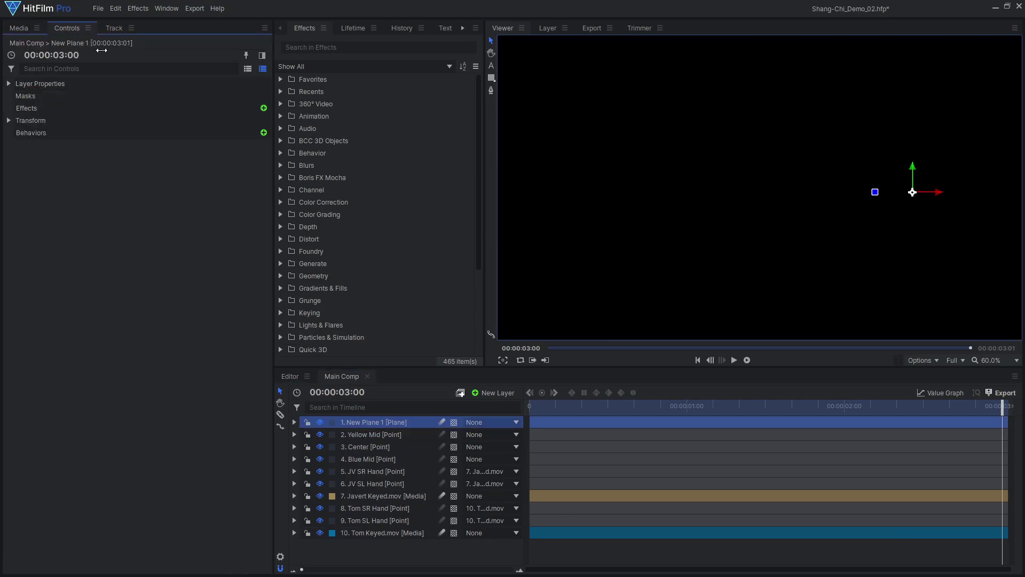
click(264, 108)
text(lightning)
key(Return)
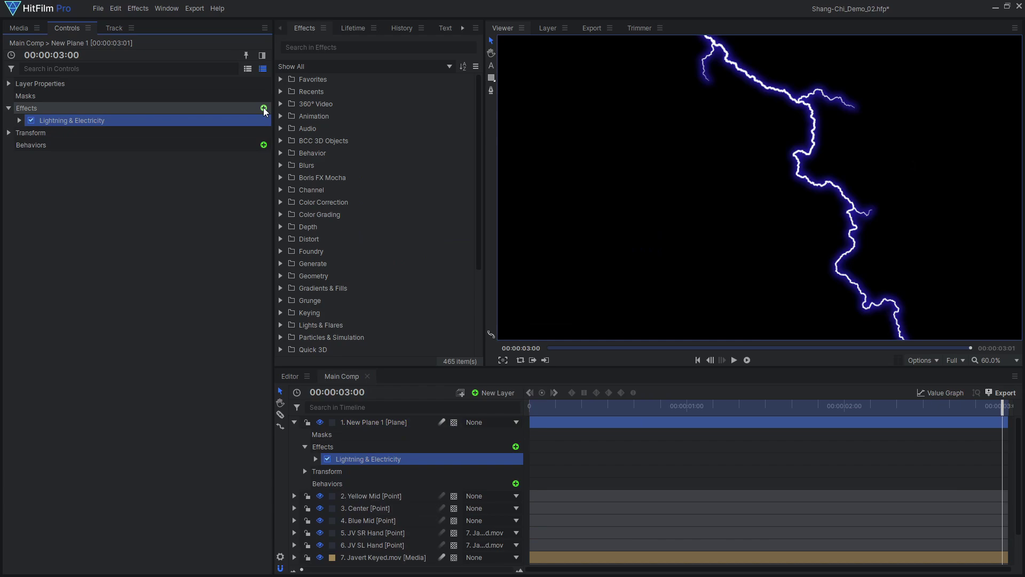
- Set the lightning's blend mode to None and turn its blue glow off
click(19, 121)
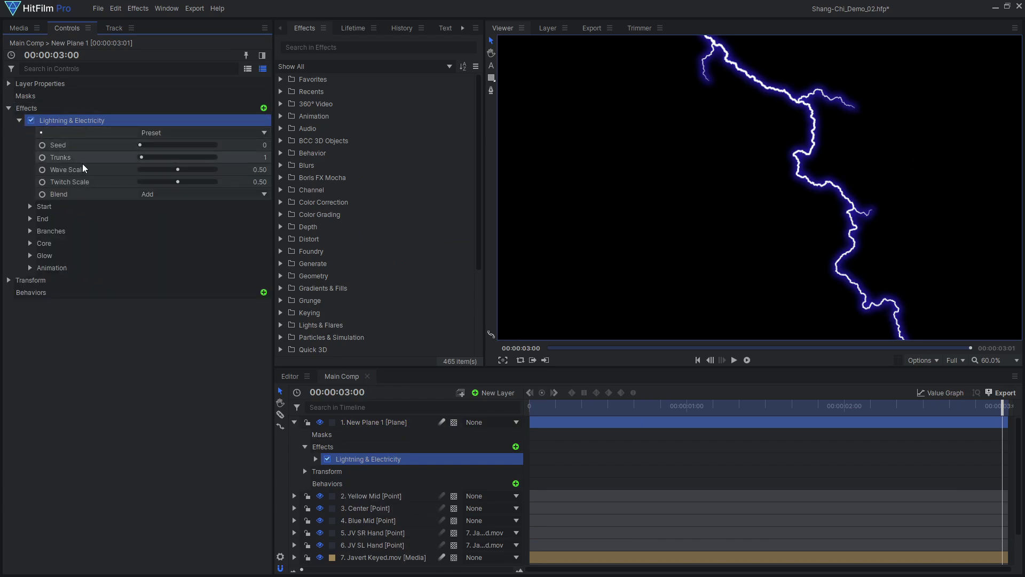
click(179, 192)
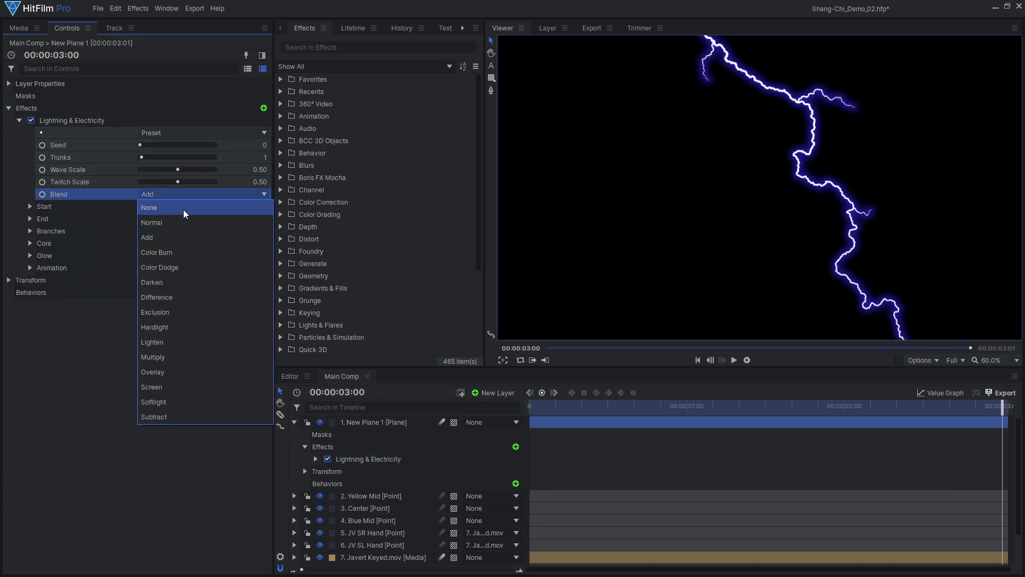
click(183, 209)
click(30, 256)
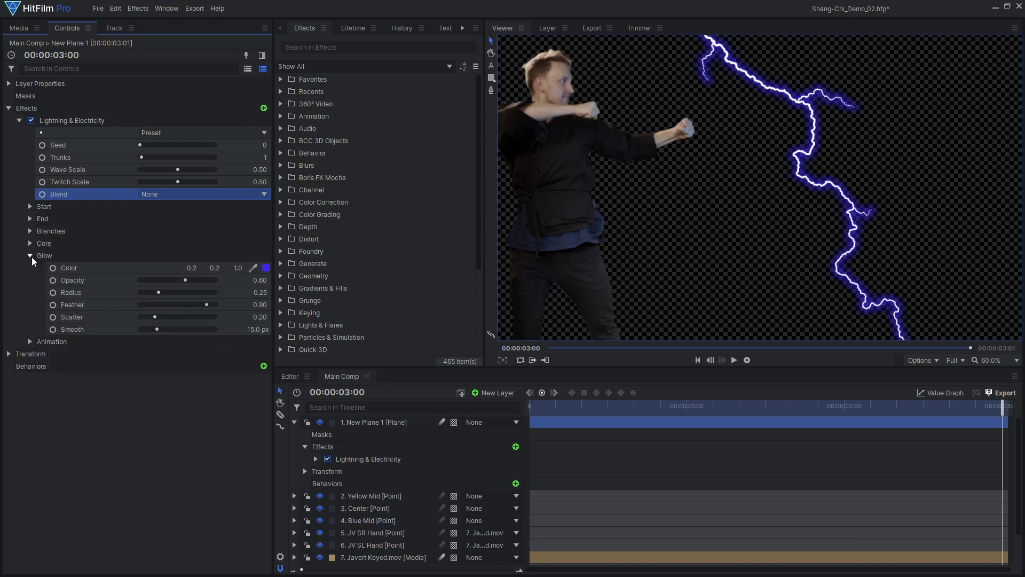
drag(186, 279, 139, 292)
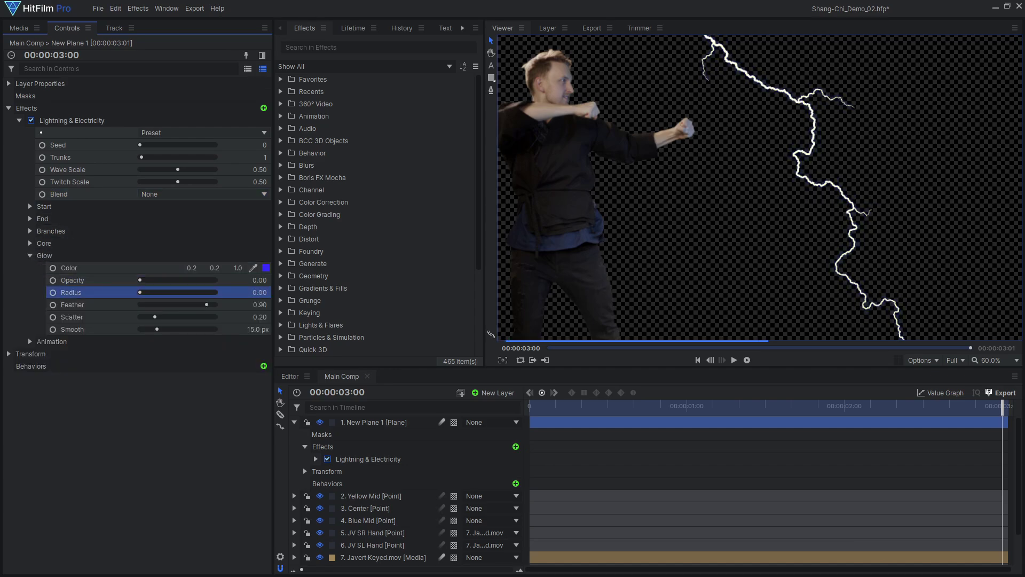
click(30, 255)
- Attach the lightning start to Tom SR Hand with a zero offset
click(30, 207)
click(174, 231)
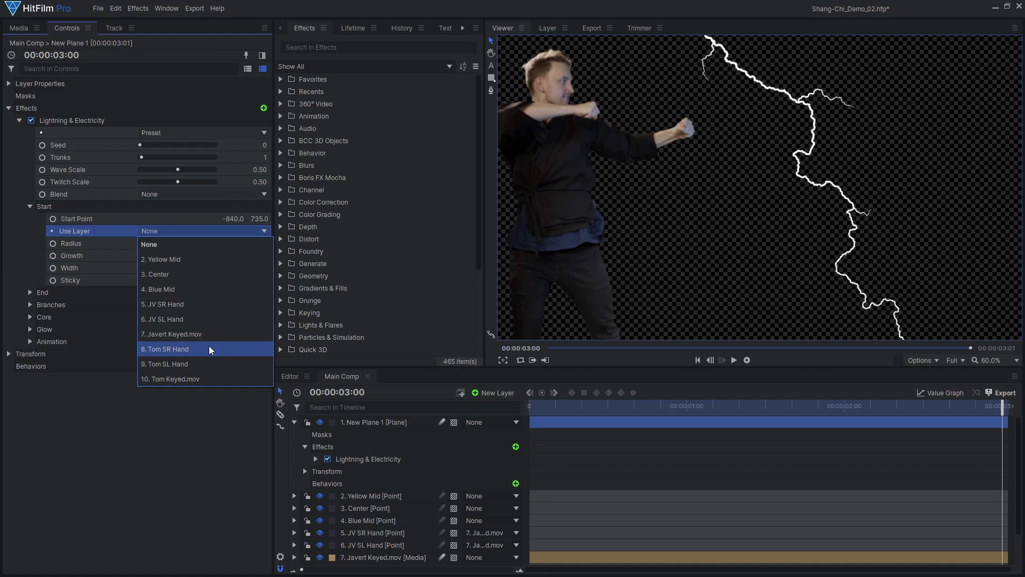
click(209, 345)
click(237, 219)
text(0)
key(Tab)
- Link the lightning end to a tracked point with offset 0 so the bolt runs horizontally
text(0)
key(Return)
click(31, 207)
click(30, 219)
click(176, 243)
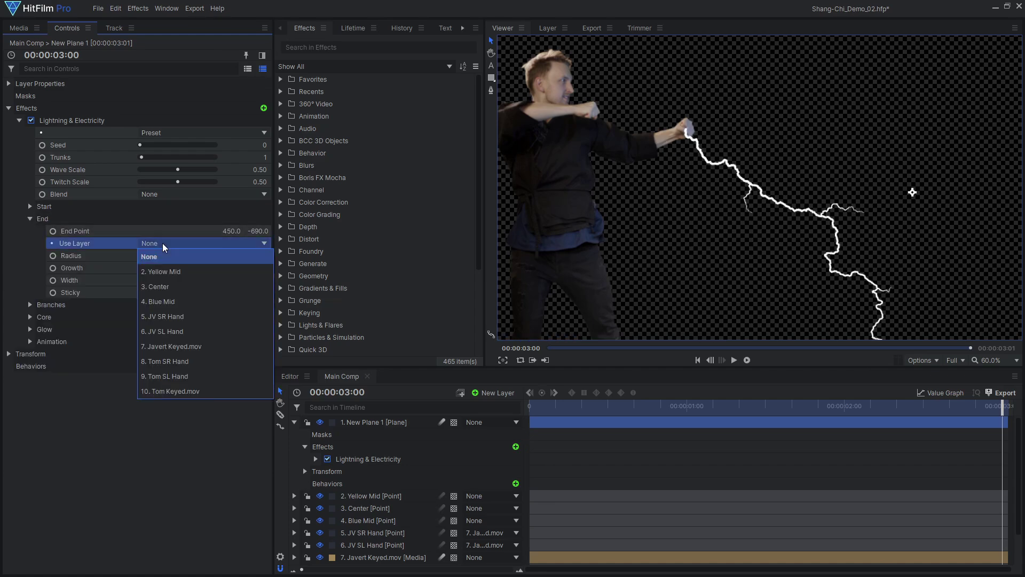
click(176, 269)
click(240, 231)
text(0)
key(Return)
click(31, 219)
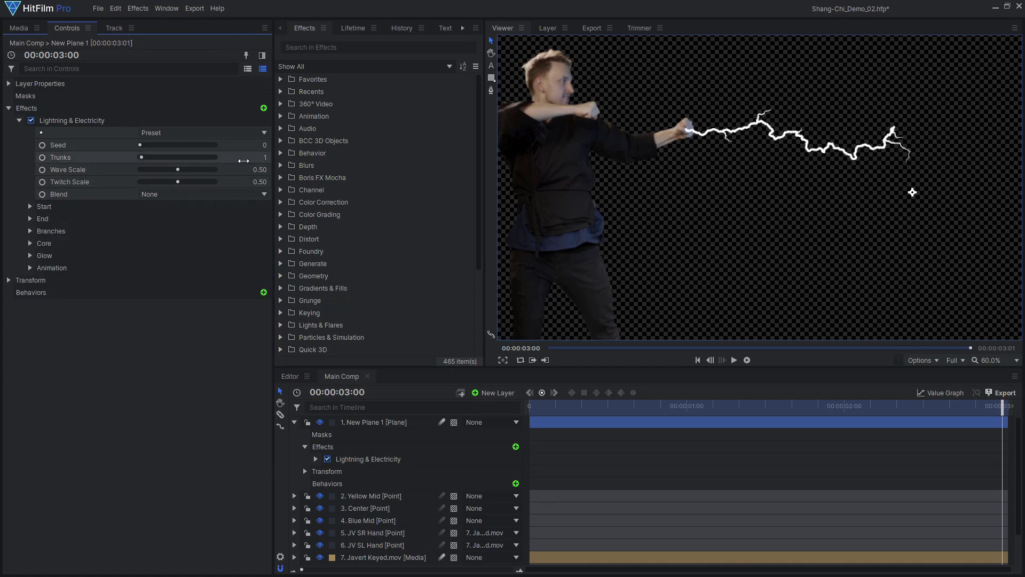
- Flatten the bolt with wave scale 0.08, twitch scale 0.40 and 2 trunks
click(251, 170)
text(0.08)
key(Return)
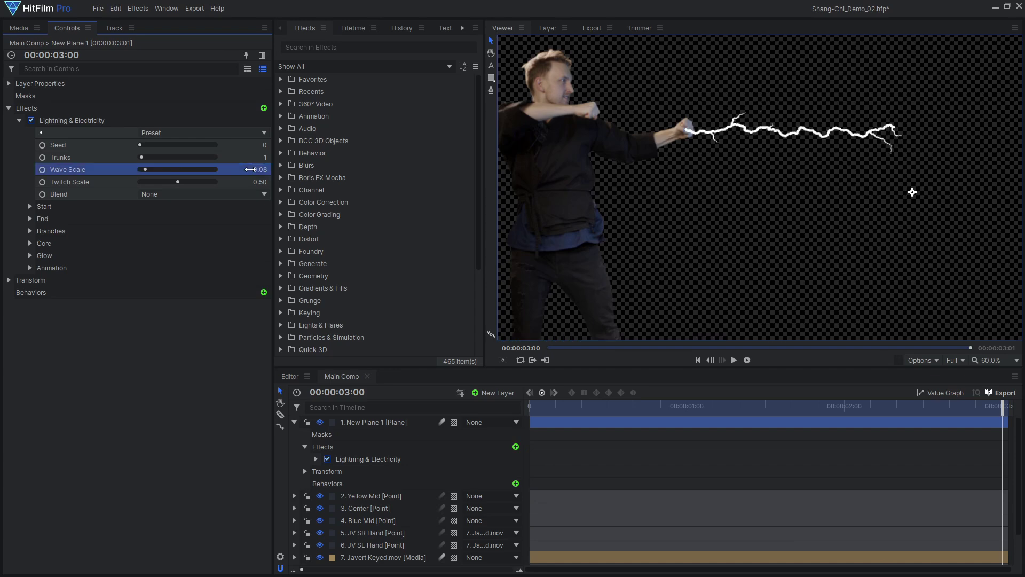
text(0.4)
key(Return)
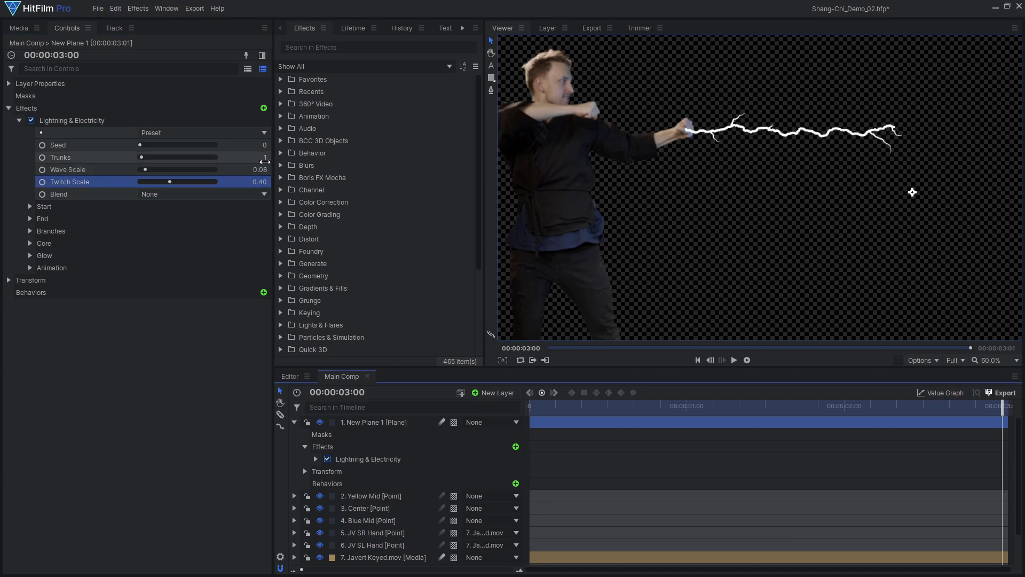
text(2)
key(Return)
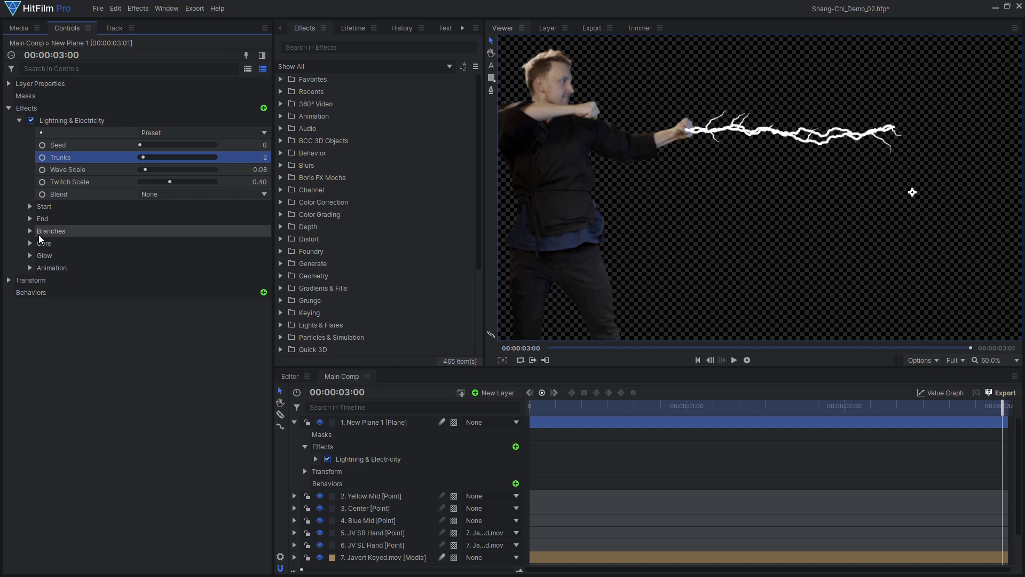
- Give the lightning 9 branches, a 50° branch angle range and 0.40 max branch scale
click(51, 230)
click(257, 243)
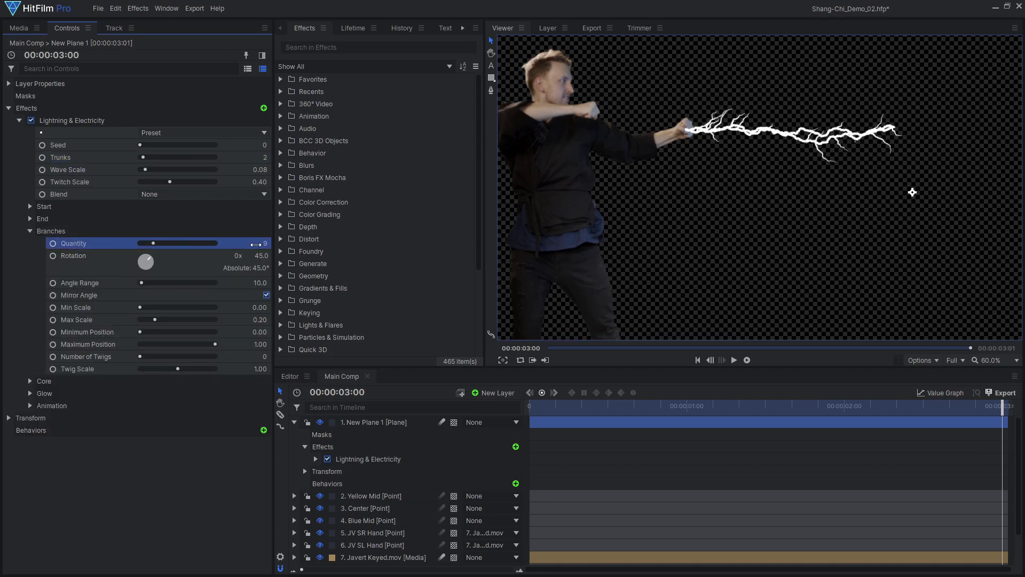
click(262, 283)
text(50)
key(Return)
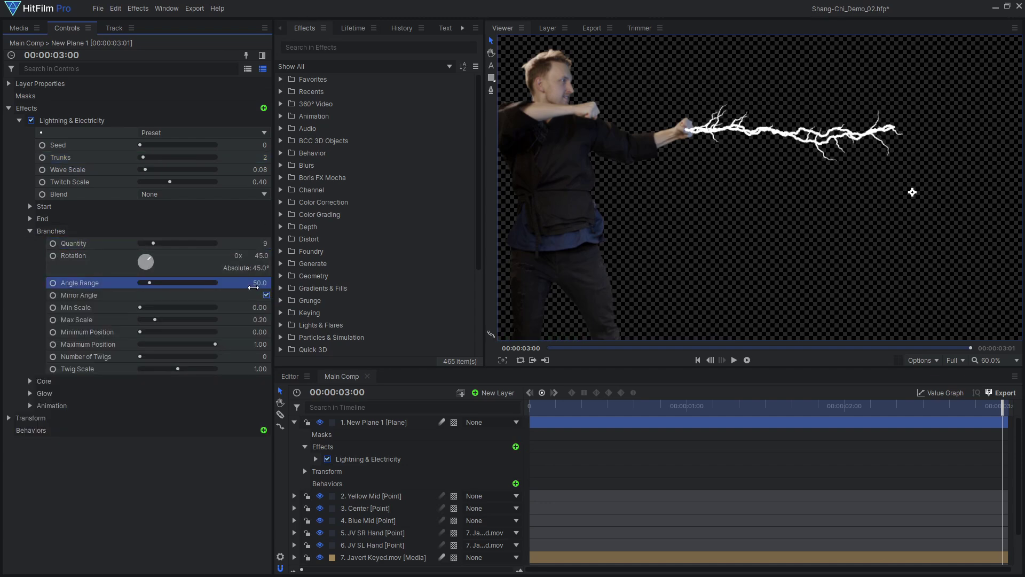
text(0.4)
key(Return)
- Double the lightning animation speed to 2.00 and preview it at a later frame
click(30, 405)
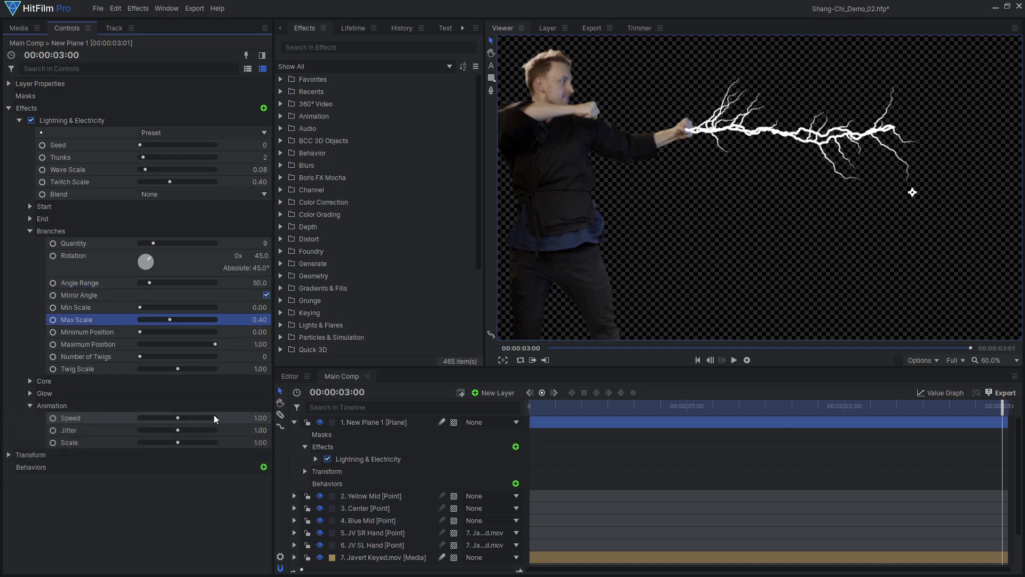
click(214, 416)
drag(664, 410, 988, 409)
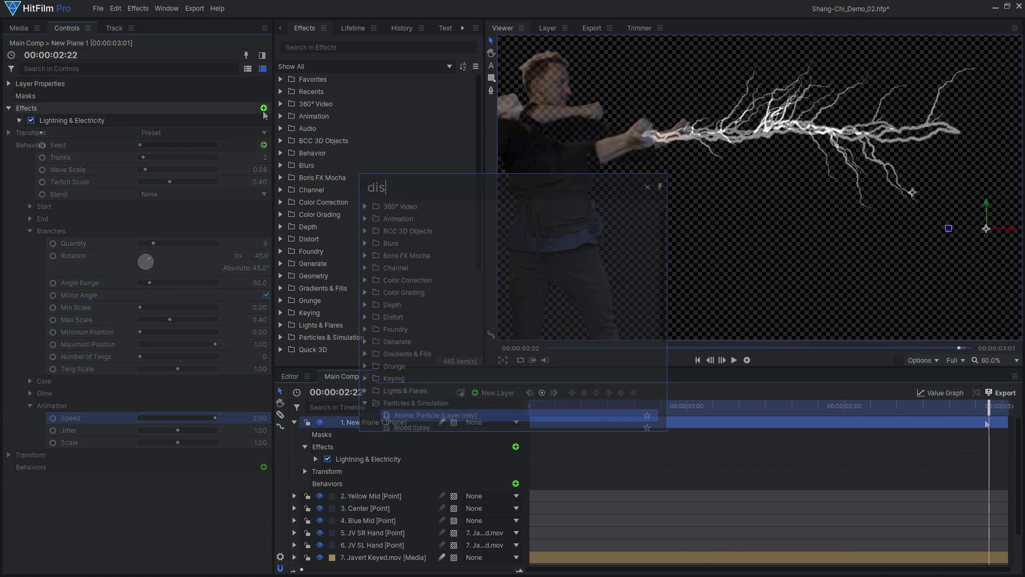
- Add Smoke Distortion with about 28 px distortion and 61 px scale, and adjust its diffusion
text(tortion)
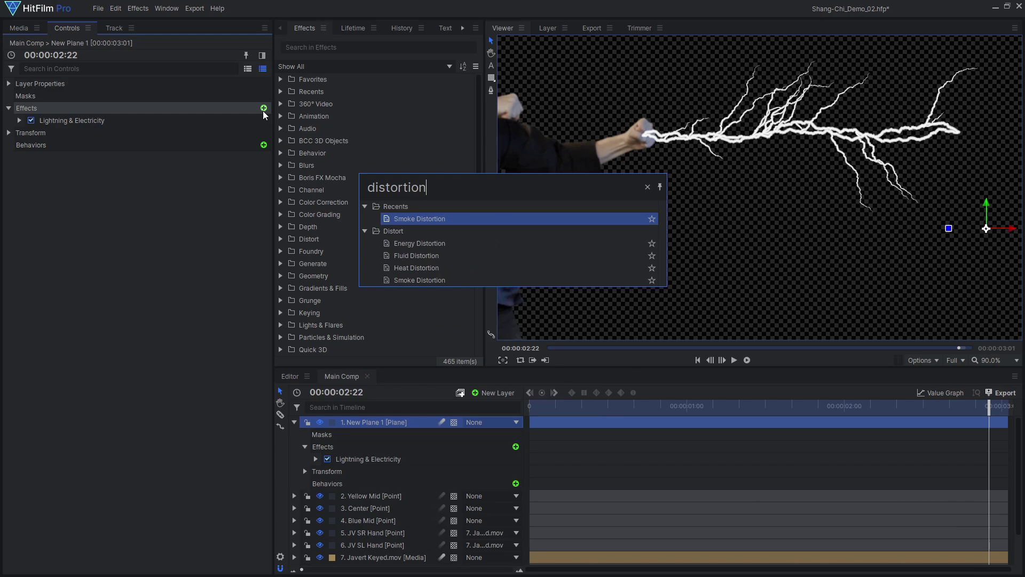
double_click(460, 277)
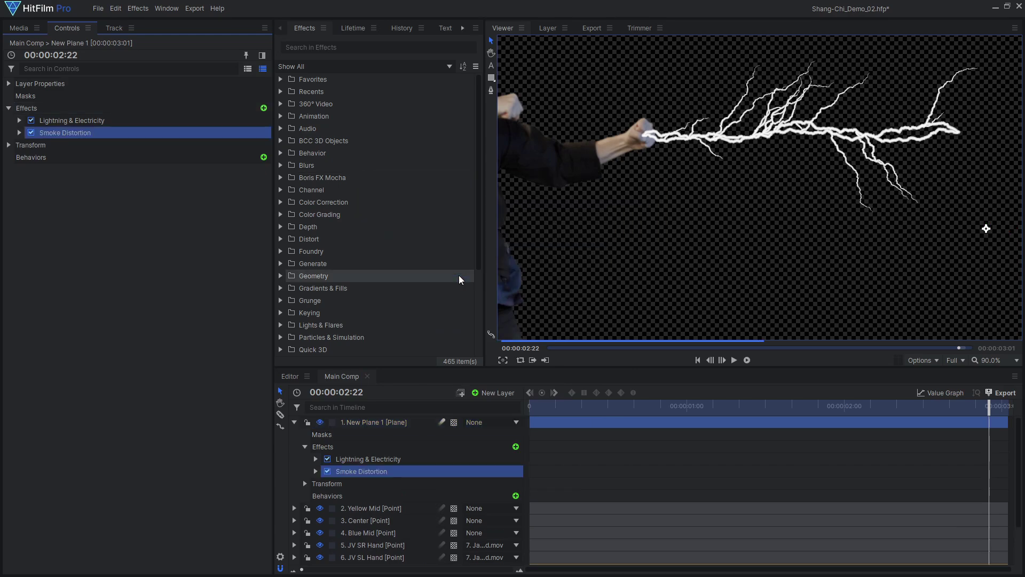
click(19, 133)
click(162, 158)
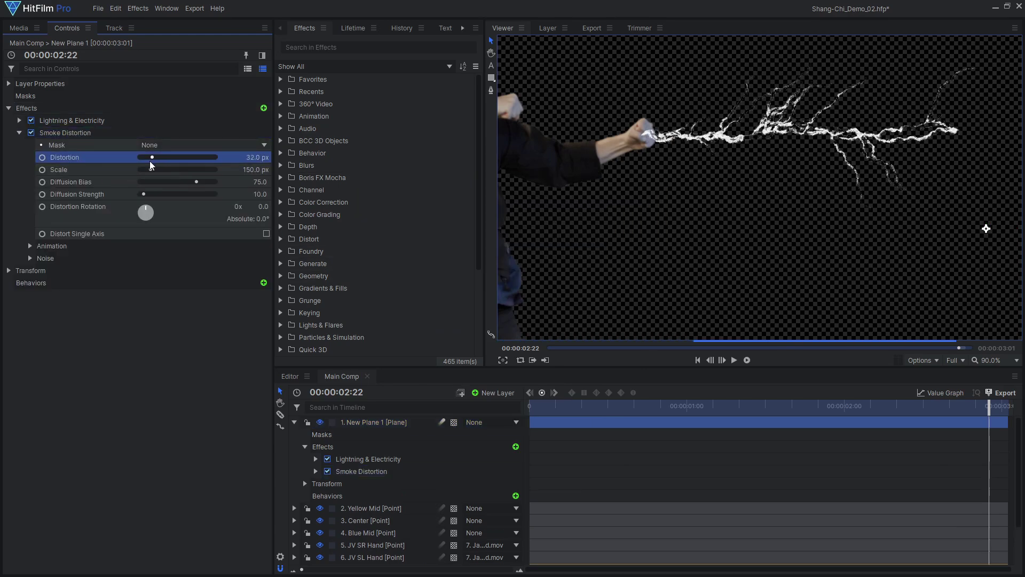
drag(150, 161, 142, 172)
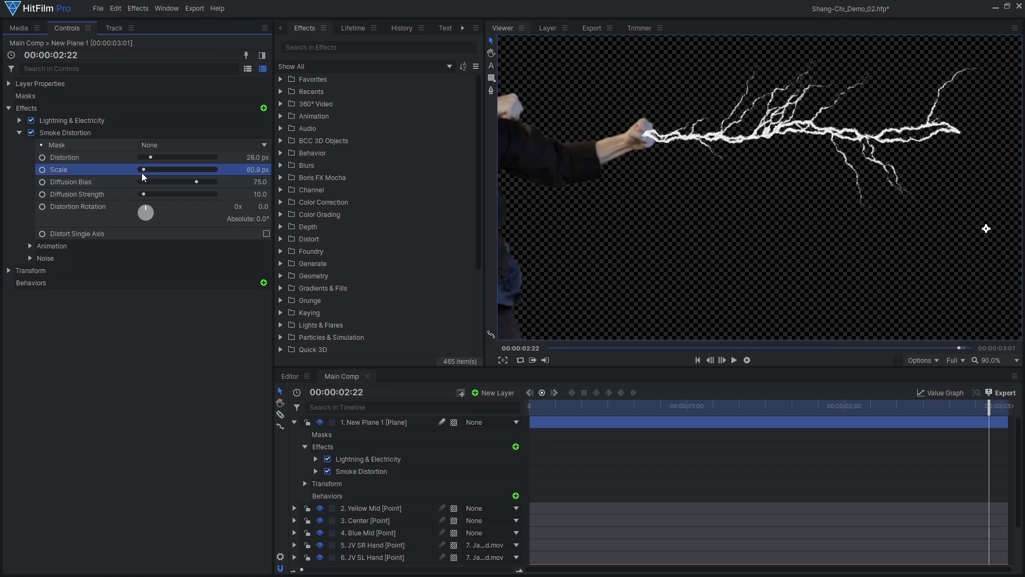
click(159, 195)
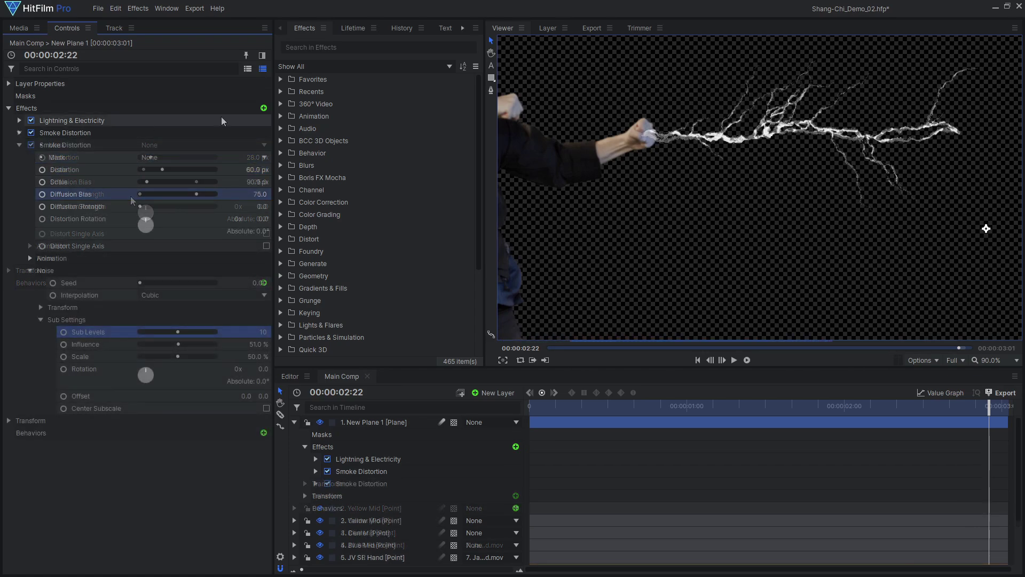
scroll(791, 120, up, 5)
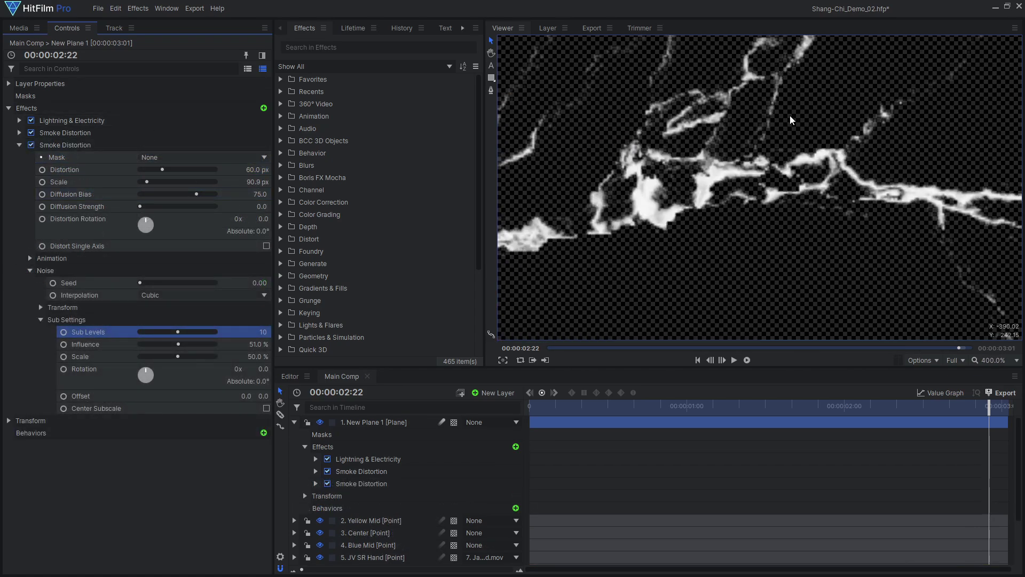
click(31, 145)
click(31, 144)
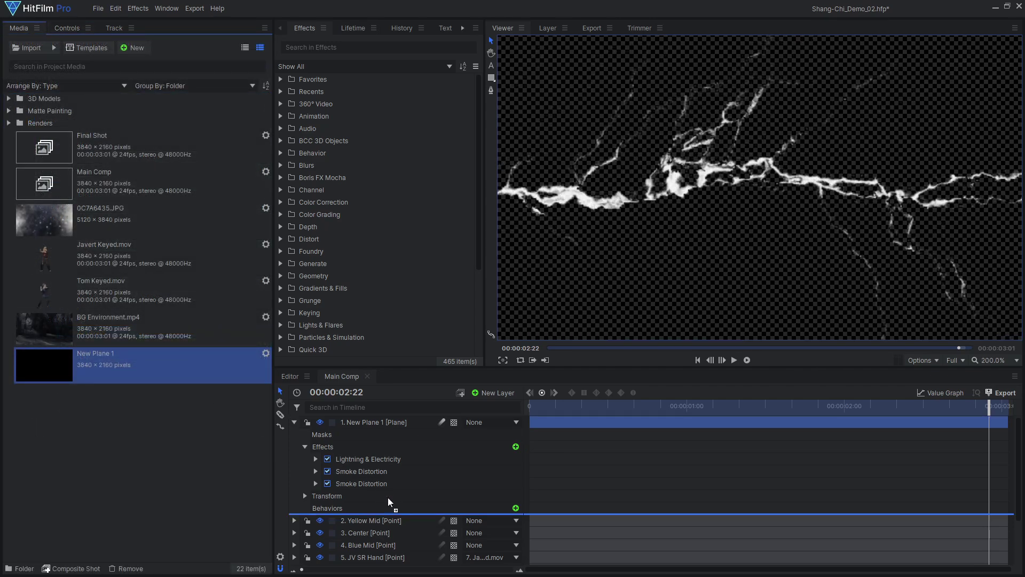
- Add another New Plane 1 layer and use it as the second distortion's Mask
drag(388, 498, 389, 499)
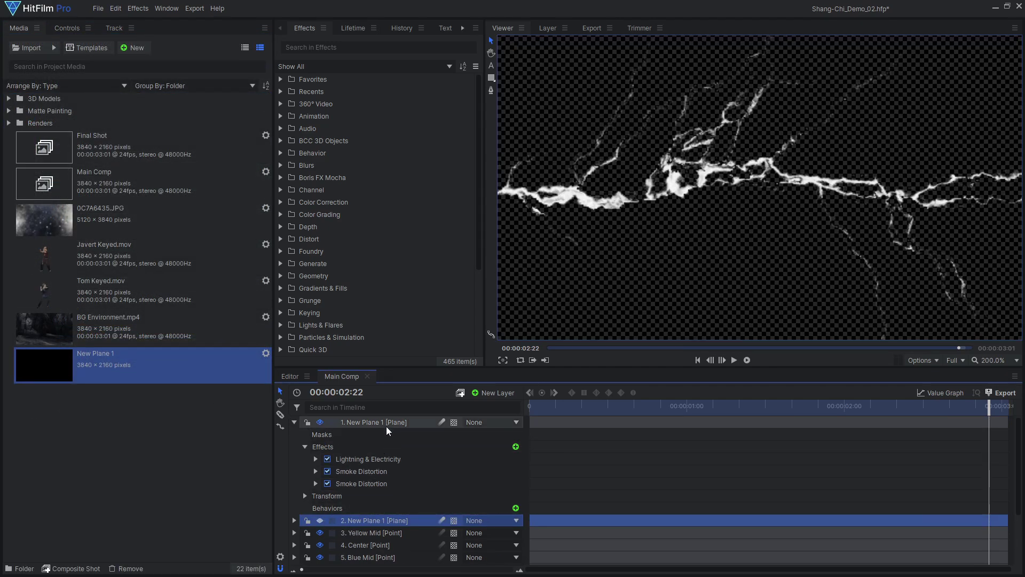
click(387, 426)
click(67, 28)
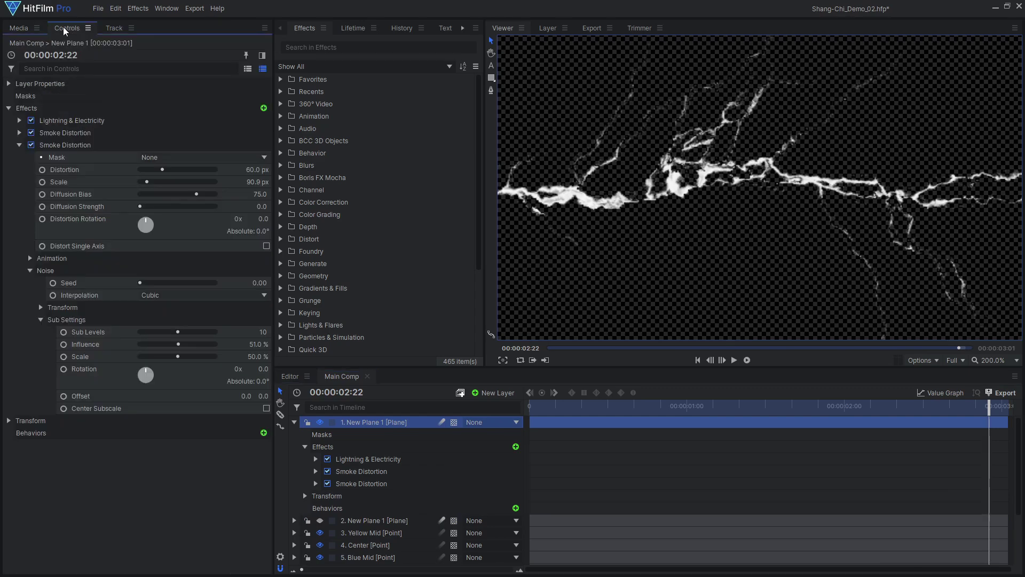
click(171, 159)
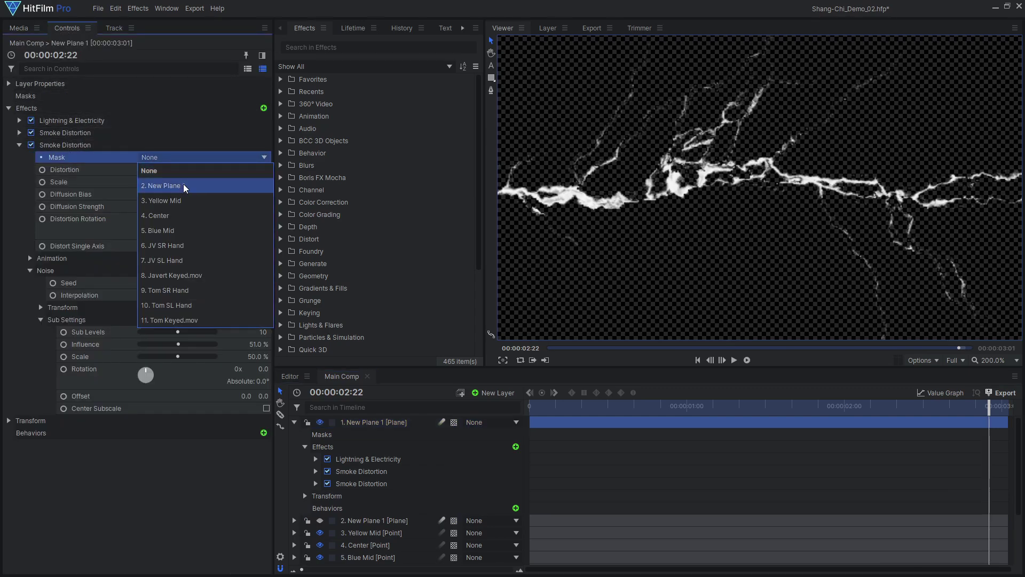
click(183, 183)
click(31, 144)
click(31, 145)
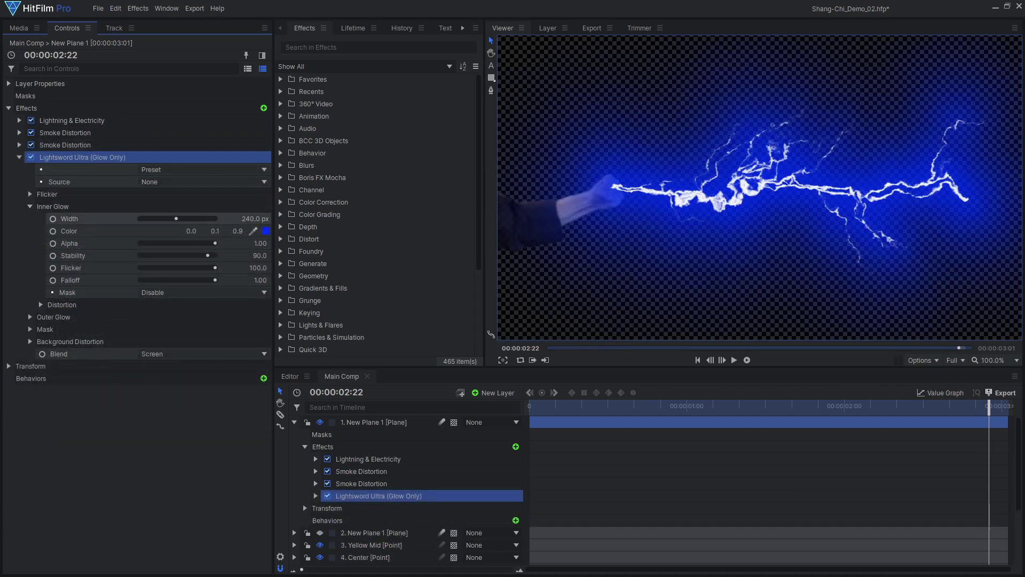
- Make the inner glow light grey with Energy distortion, 30.9 px noise scale and 0.79 noise bias
click(266, 231)
click(606, 399)
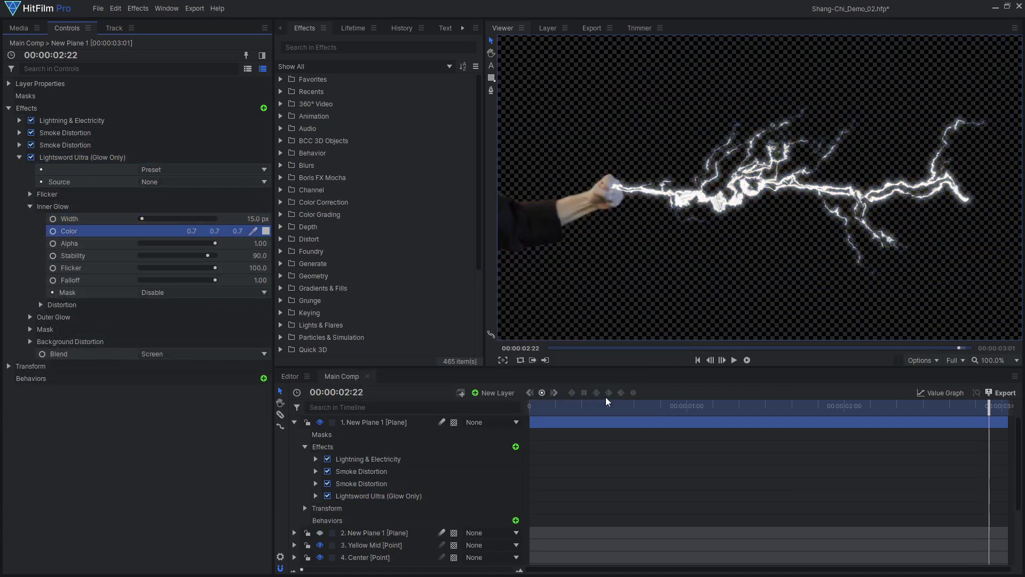
click(40, 305)
click(215, 316)
click(203, 329)
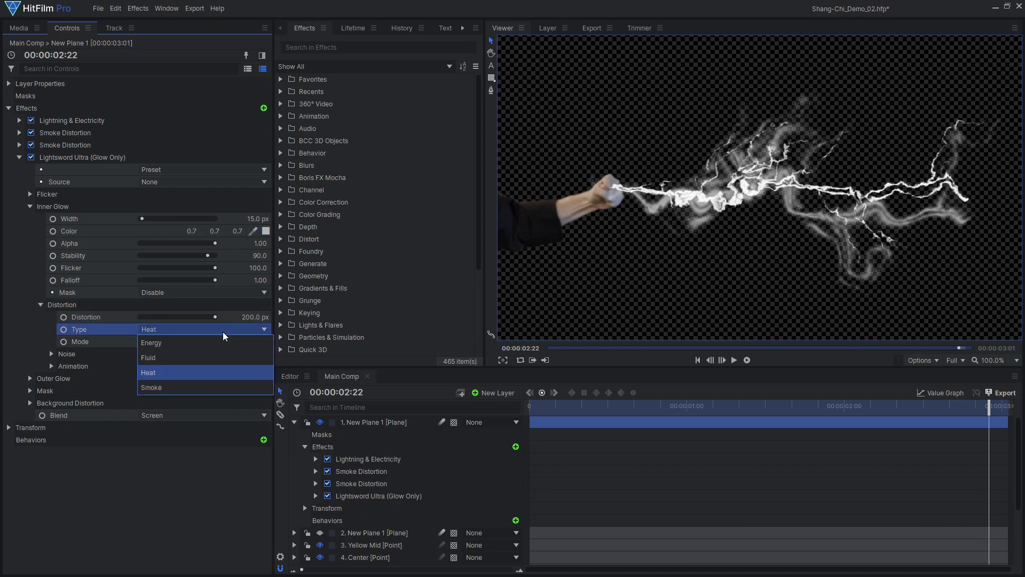
click(148, 345)
click(51, 353)
drag(154, 367, 199, 379)
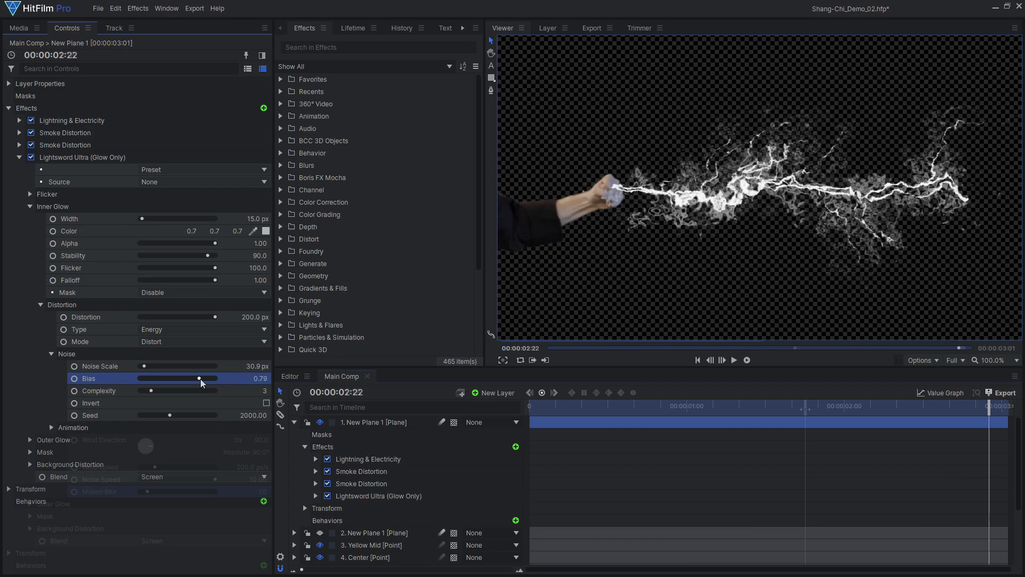
click(51, 427)
drag(989, 407, 1013, 422)
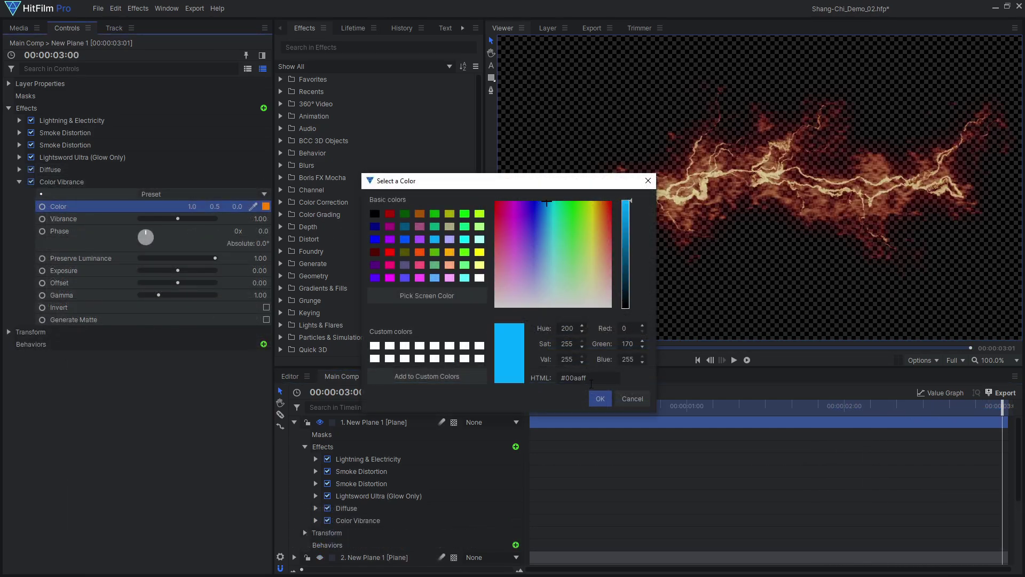
- Set the Color Vibrance colour to blue and raise Blue Gamma to 2.0
click(596, 398)
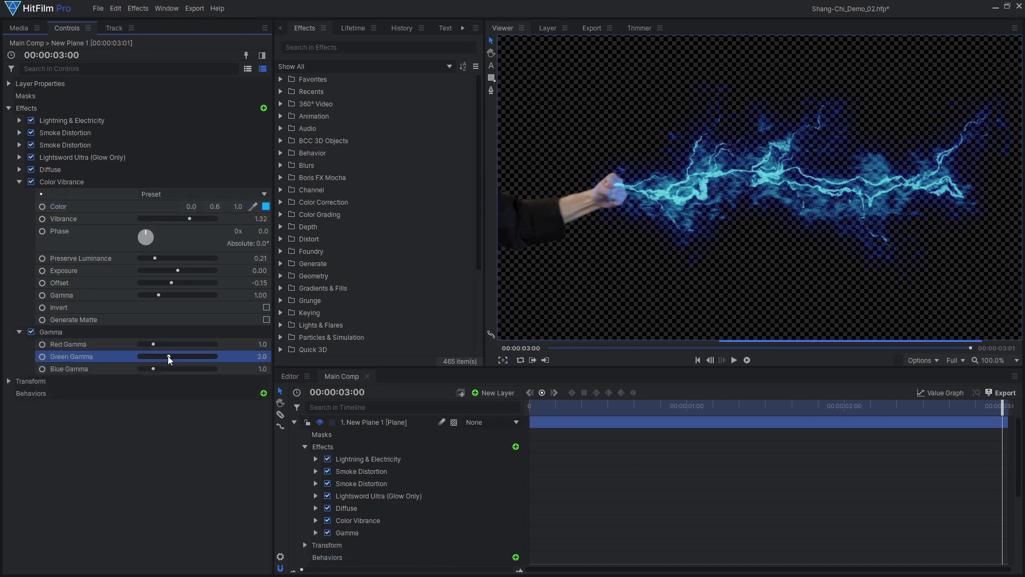
click(169, 368)
click(33, 332)
click(32, 332)
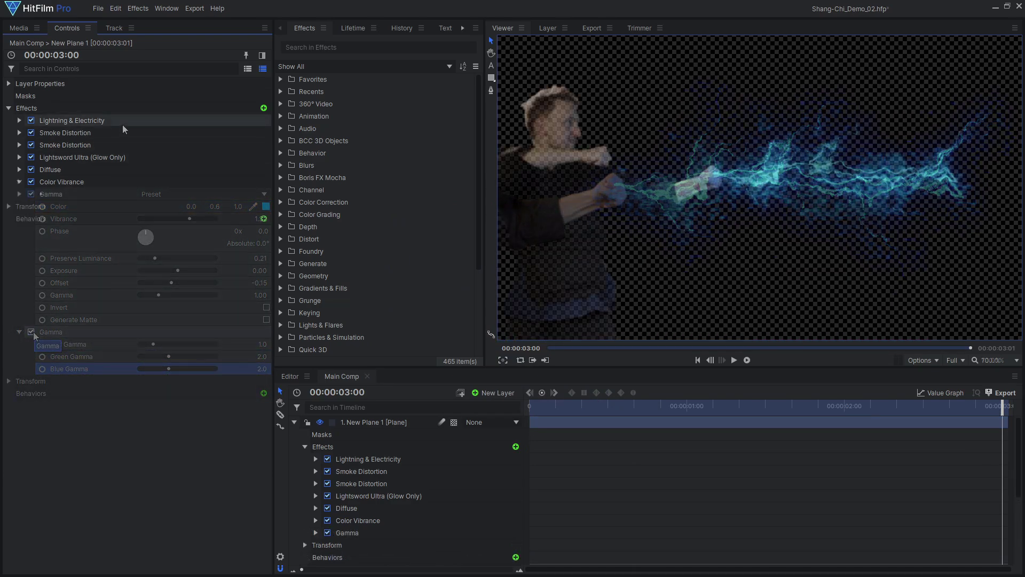
- Duplicate Lightning & Electricity and set the copy's blend mode to Add
right_click(122, 123)
click(149, 159)
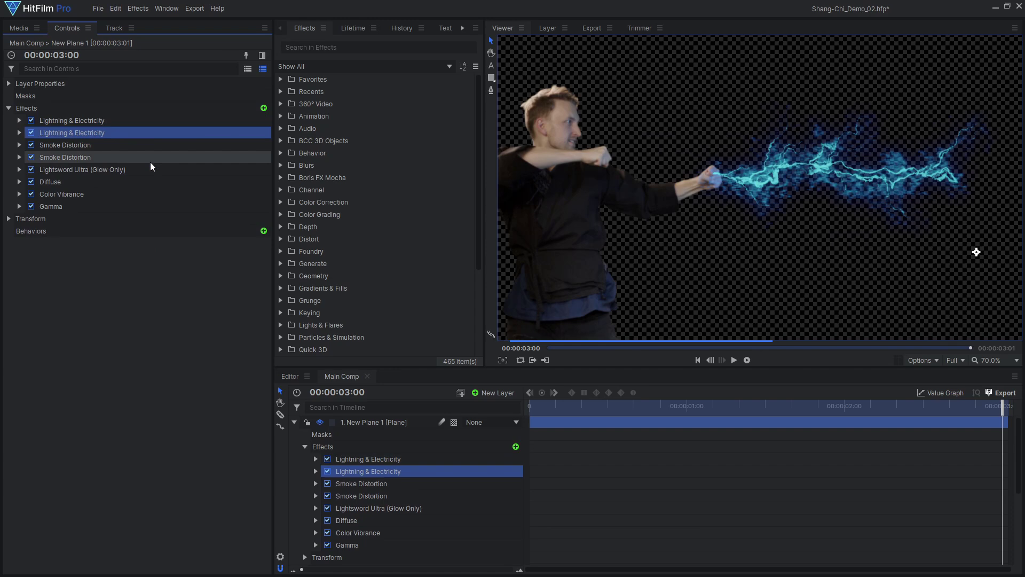
click(19, 133)
click(201, 205)
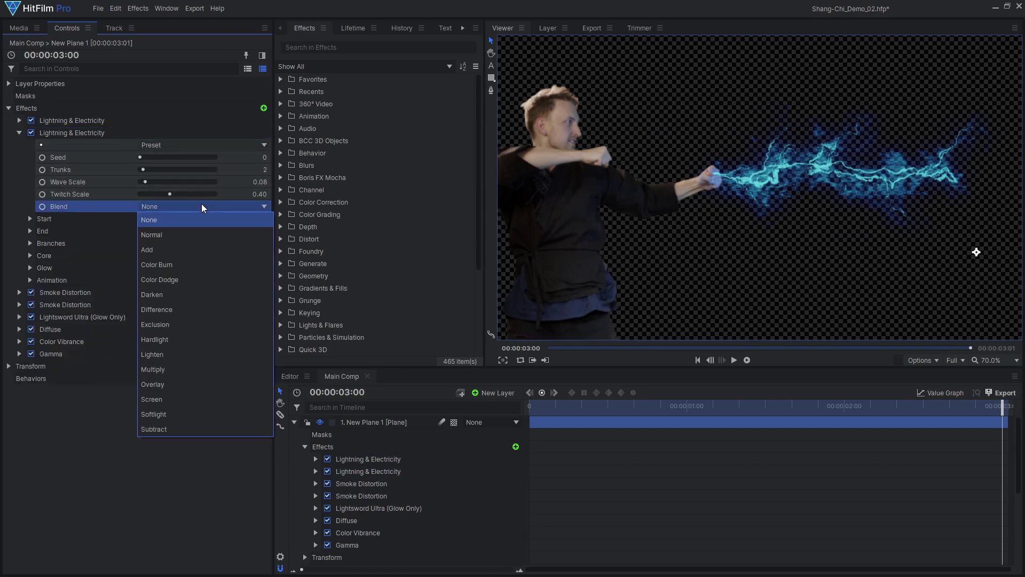
click(203, 245)
- Start the second bolt at the hand layer, end it at 4. Center, and adjust branch position
click(69, 216)
click(176, 243)
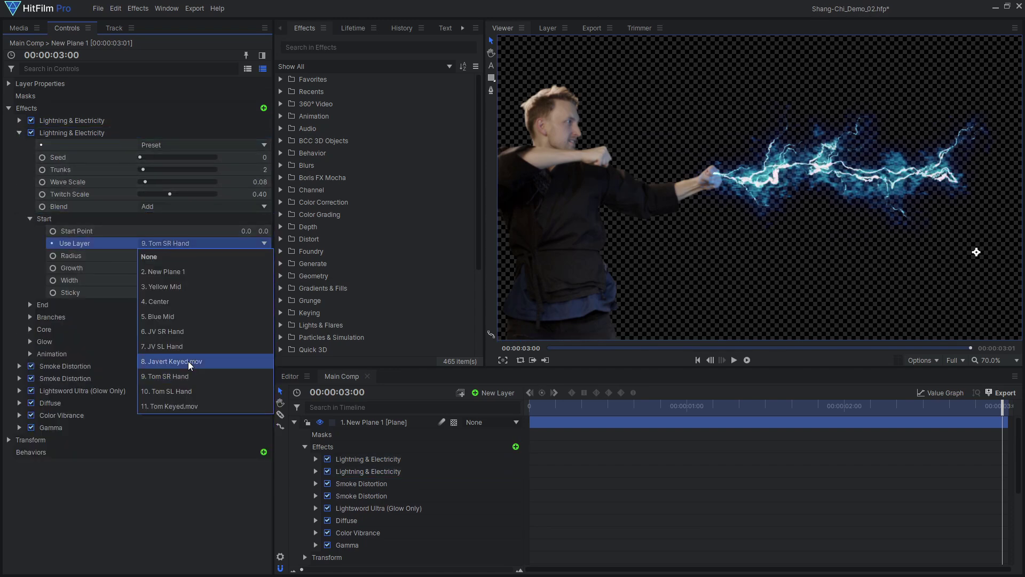
click(193, 391)
click(30, 218)
click(30, 231)
click(186, 255)
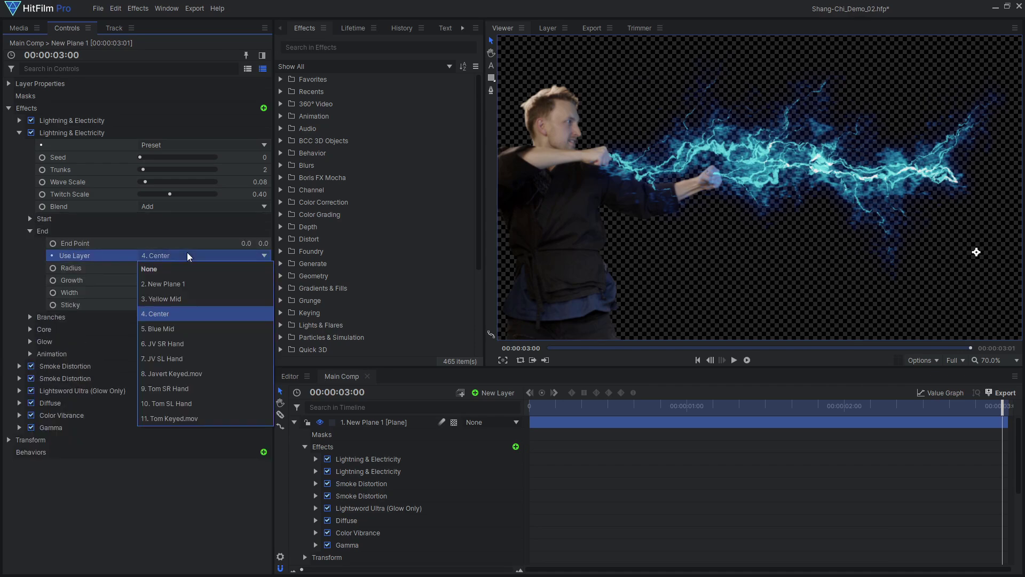
click(170, 328)
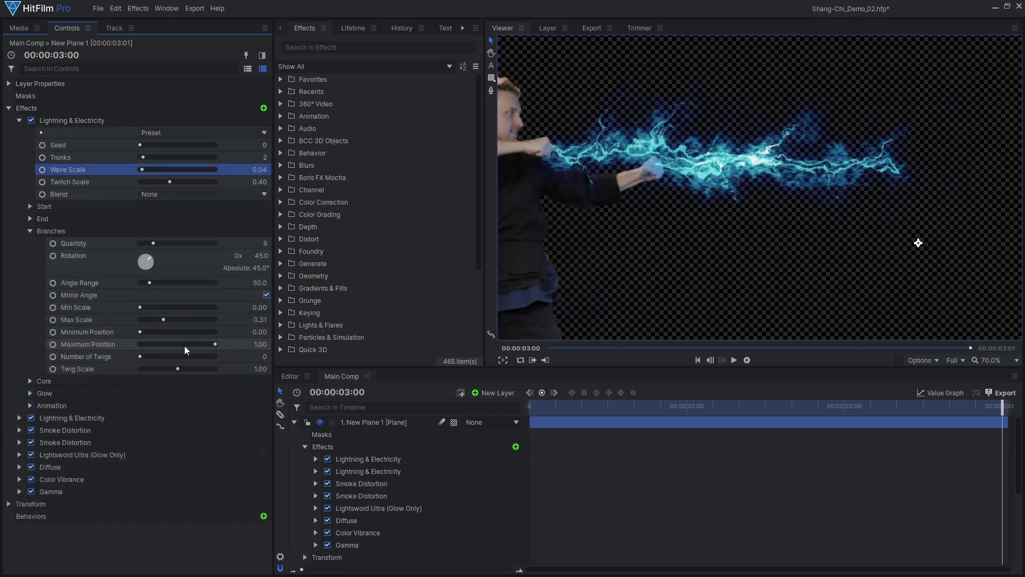
drag(184, 345, 203, 342)
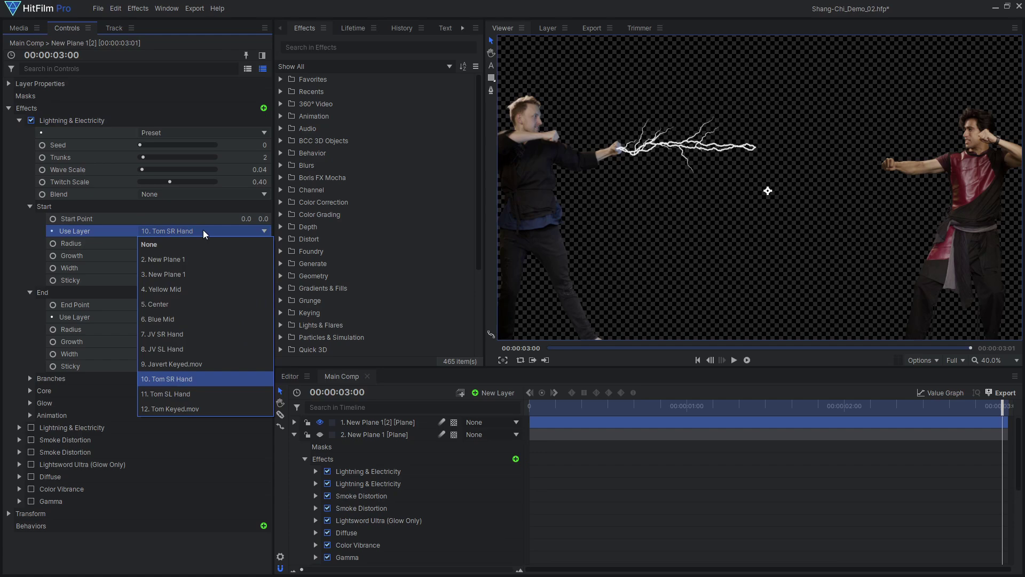
- Start the bolt from the right actor's hand with 0.40 end width, reduced trunks and wave, and 0.10 twitch
click(188, 348)
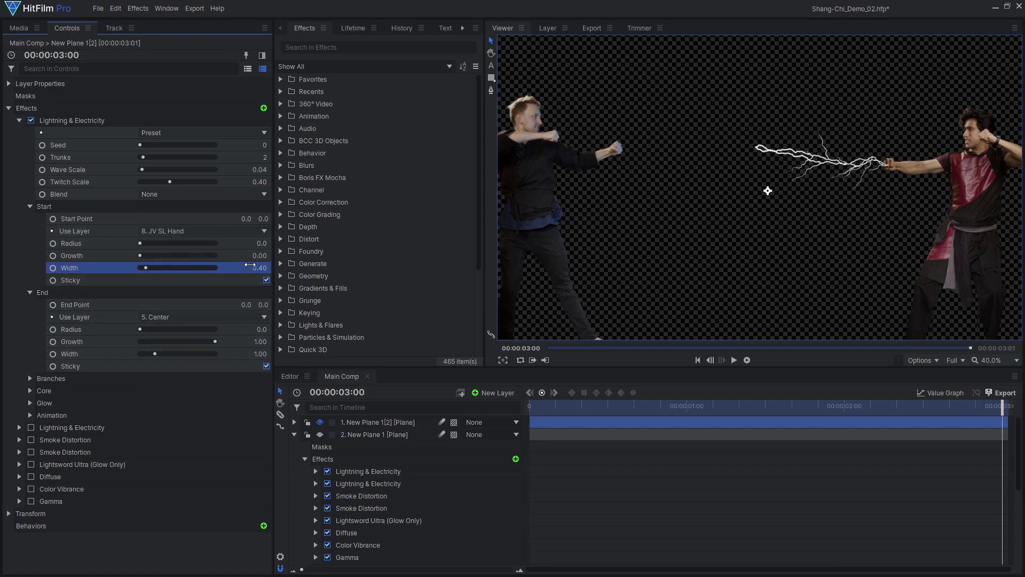
text(.4)
key(Return)
click(247, 155)
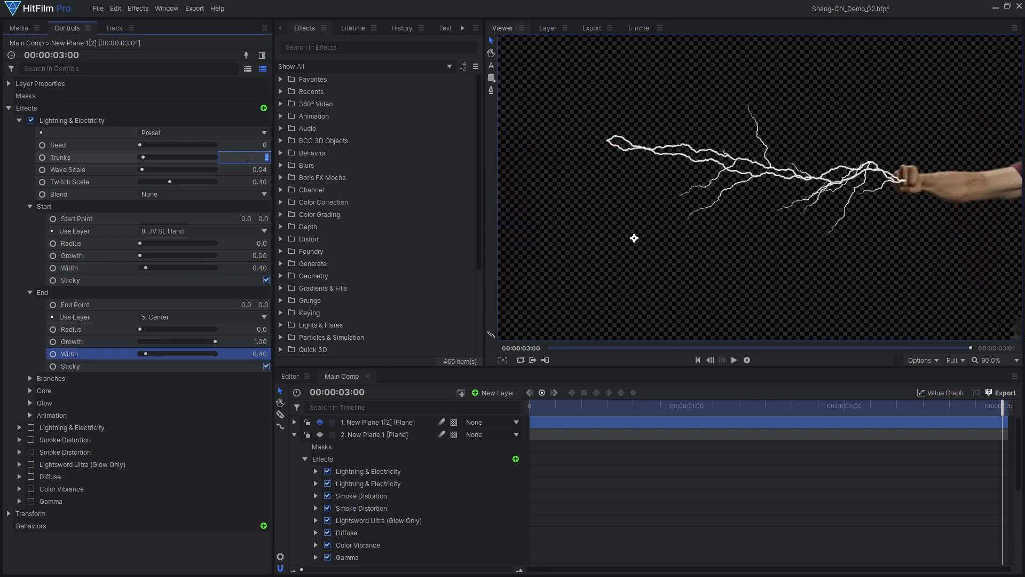
text(0.02)
key(Return)
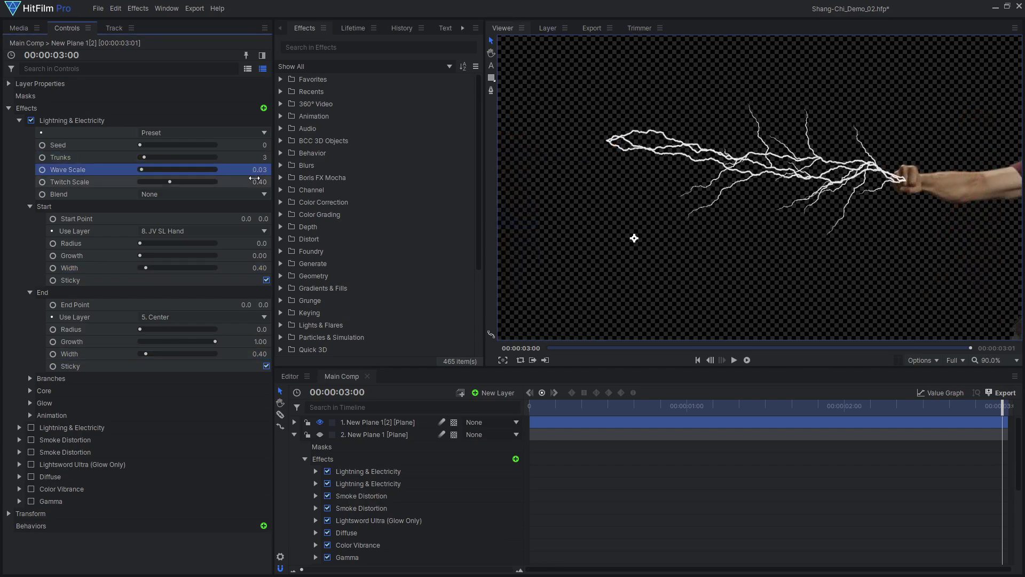
text(0.1)
key(Return)
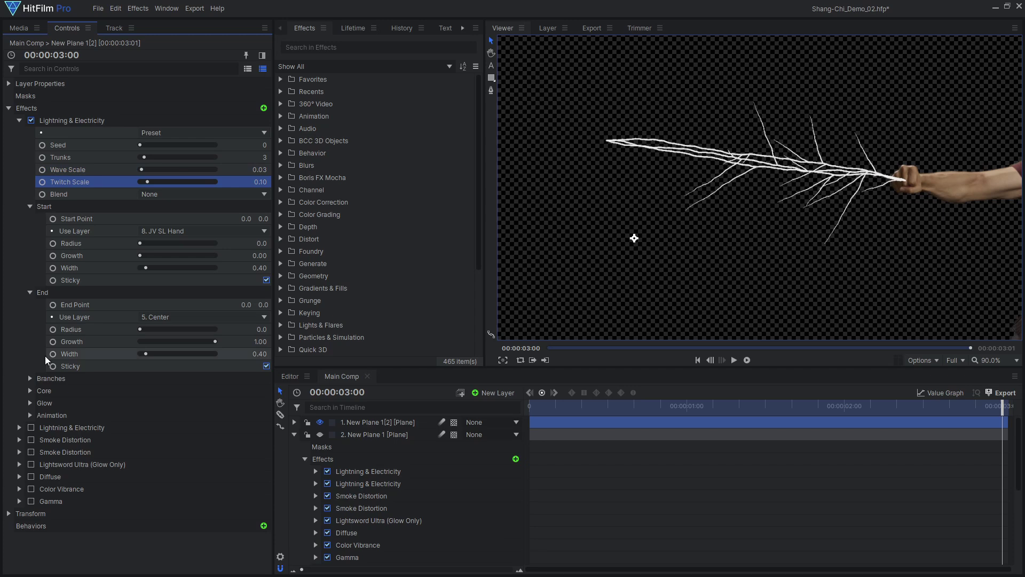
- Remove the bolt's branches, stop its animation, and make the core colour orange (#ff7403)
click(30, 378)
drag(133, 388, 101, 390)
click(30, 378)
click(30, 415)
click(81, 427)
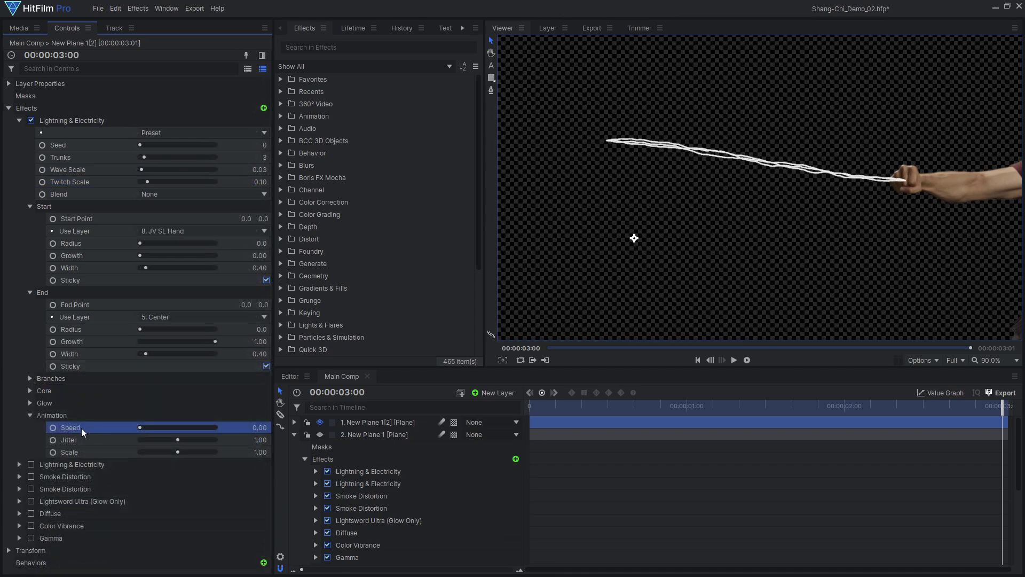
drag(854, 407, 830, 408)
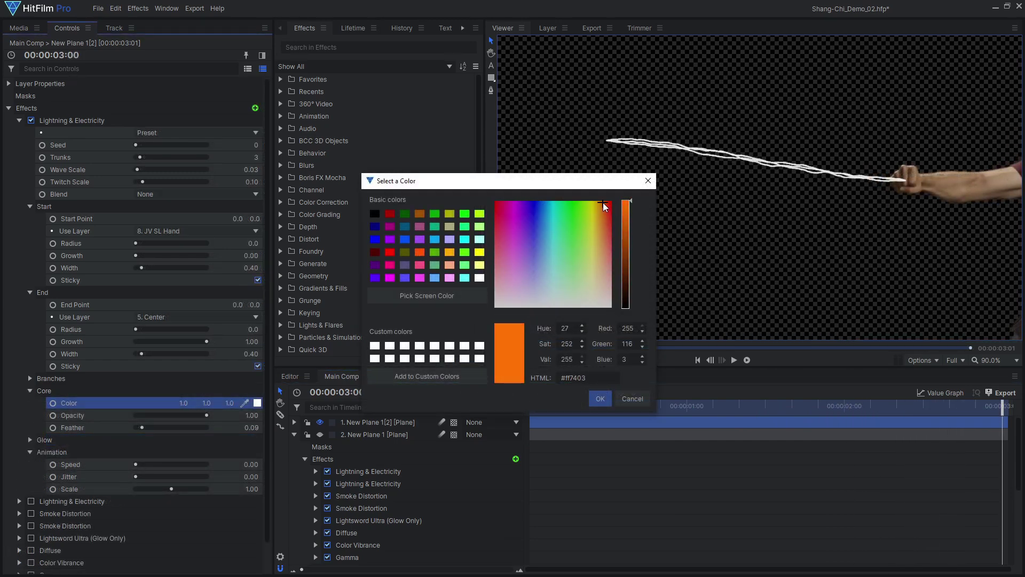
click(600, 397)
- Duplicate the orange lightning effect, blend it with Add, and start it from JV SR Hand
click(19, 120)
right_click(114, 118)
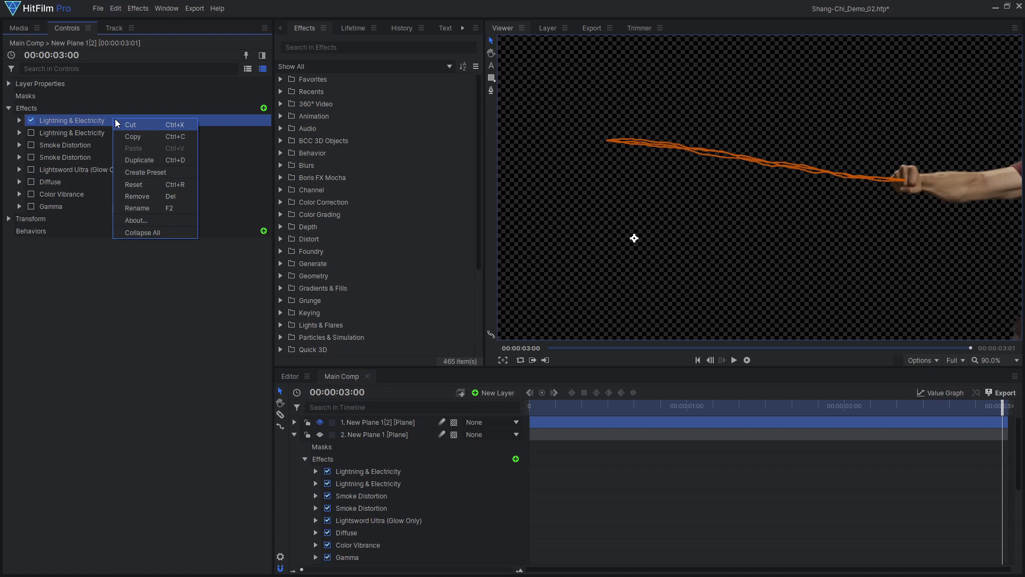
click(142, 159)
click(168, 207)
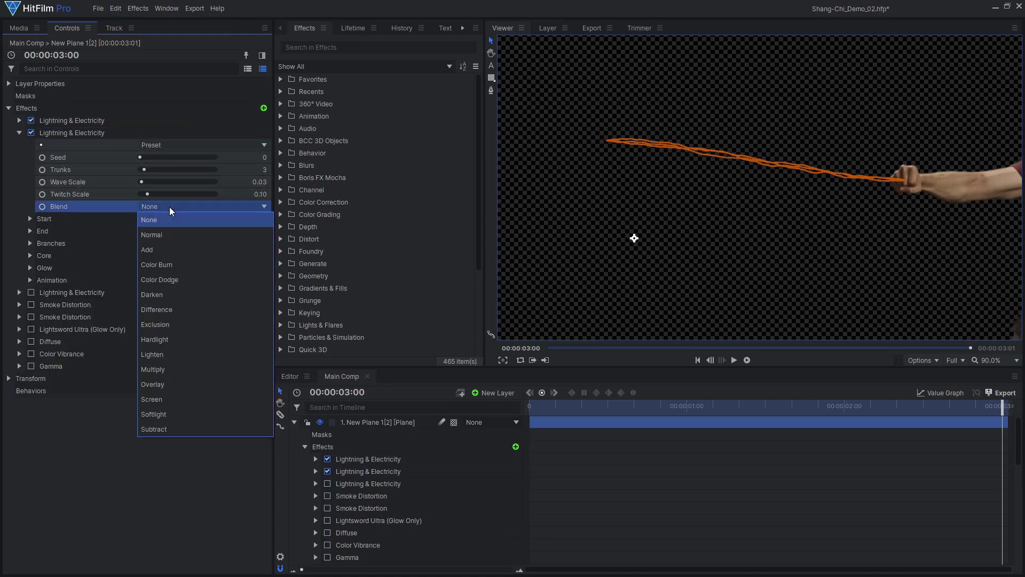
click(168, 245)
click(31, 219)
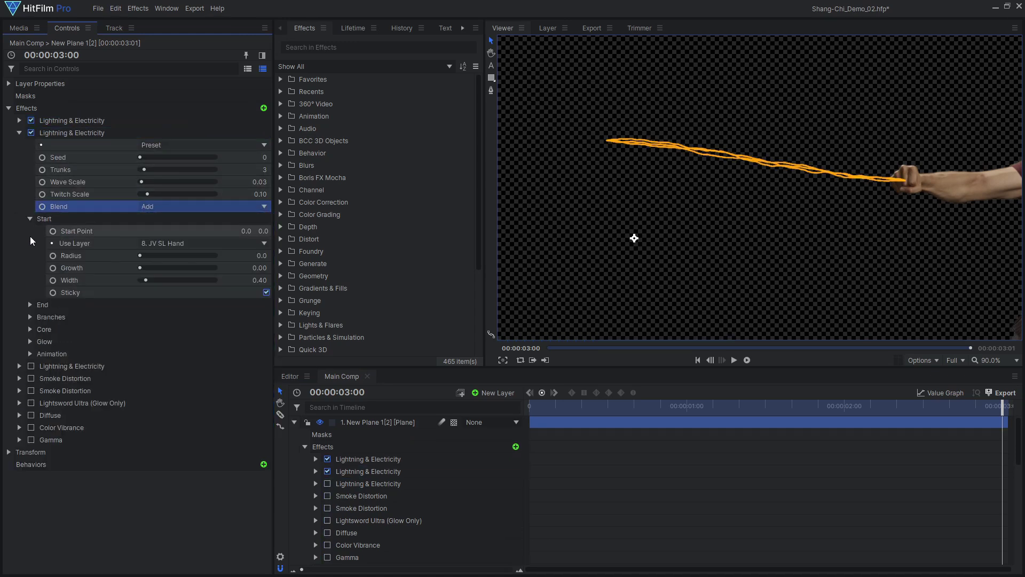
click(168, 242)
click(182, 345)
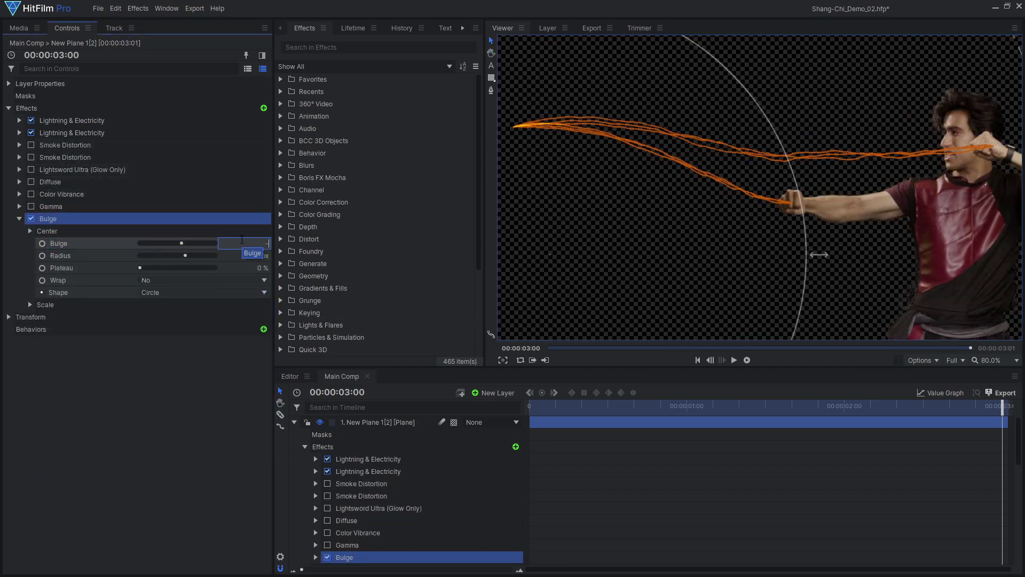
- Add a -0.70 Bulge centred on 4. Yellow Mid with a 250 px radius
key(Return)
click(30, 230)
click(161, 254)
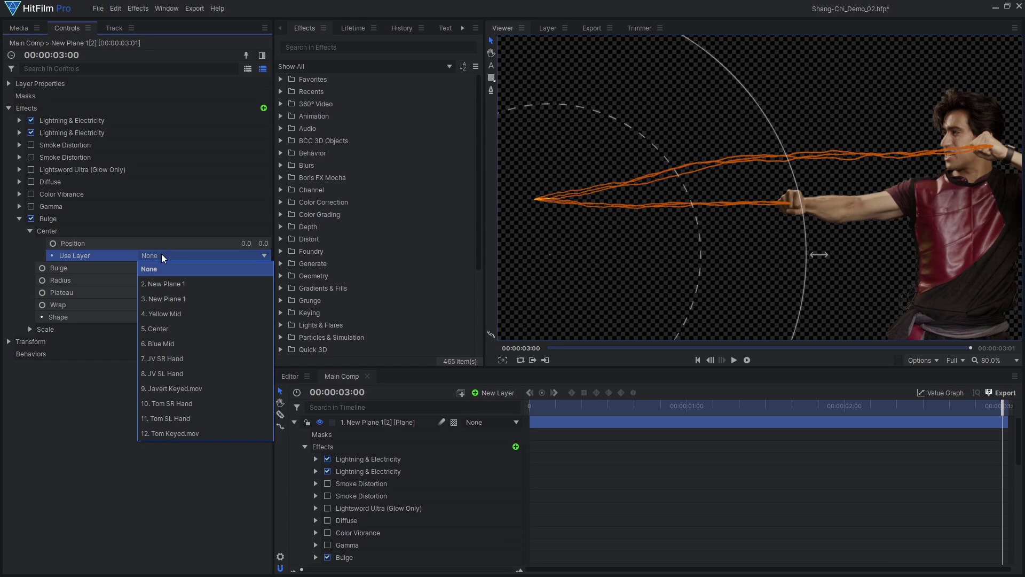
click(182, 313)
click(184, 280)
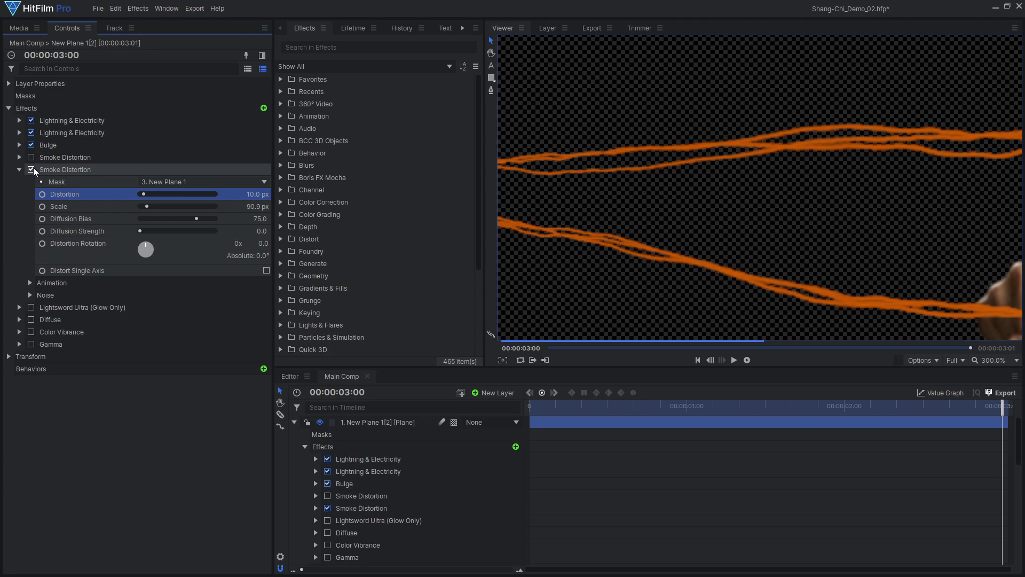
- Remove the mask from the smoke distortion effect and toggle it on the beam
click(30, 169)
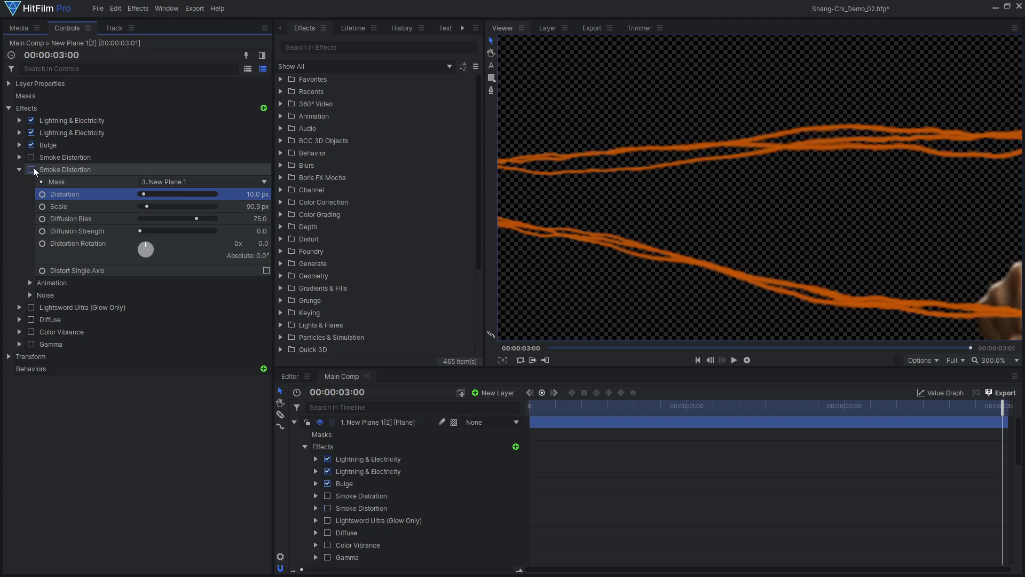
click(159, 181)
click(160, 192)
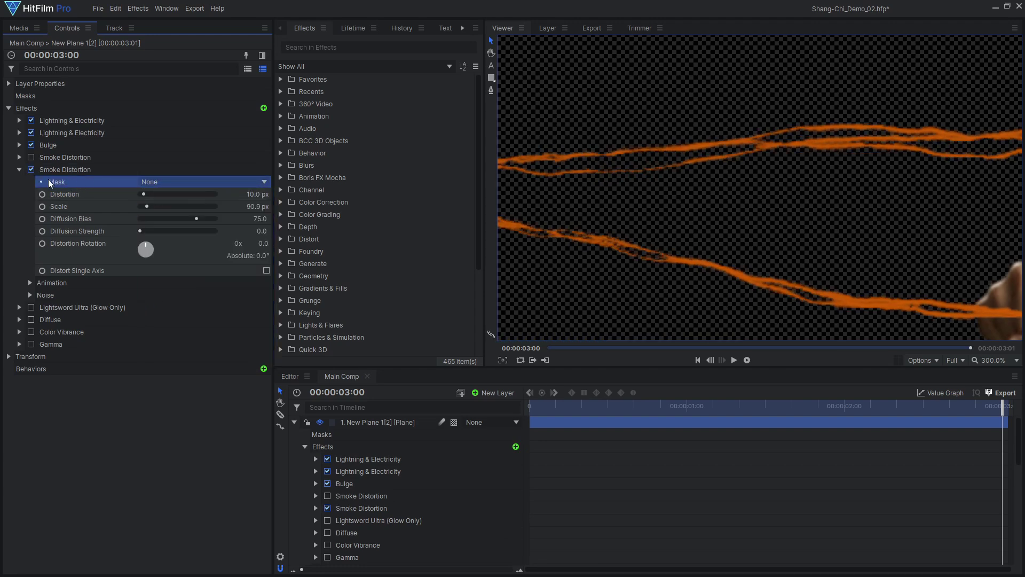
click(32, 170)
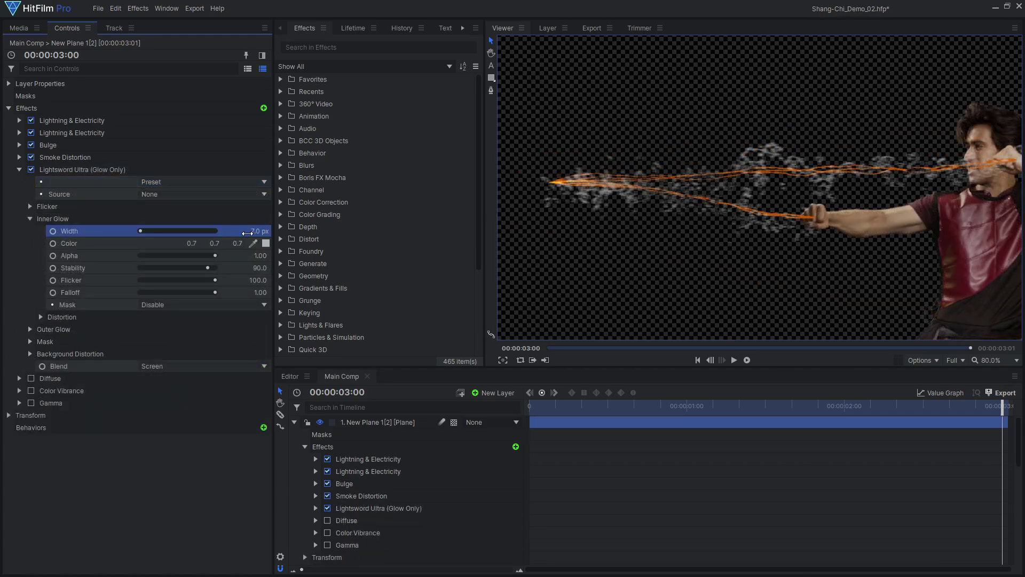
- Make the inner glow red with 40 px distortion and 60 px noise scale, then preview it
click(266, 243)
click(610, 206)
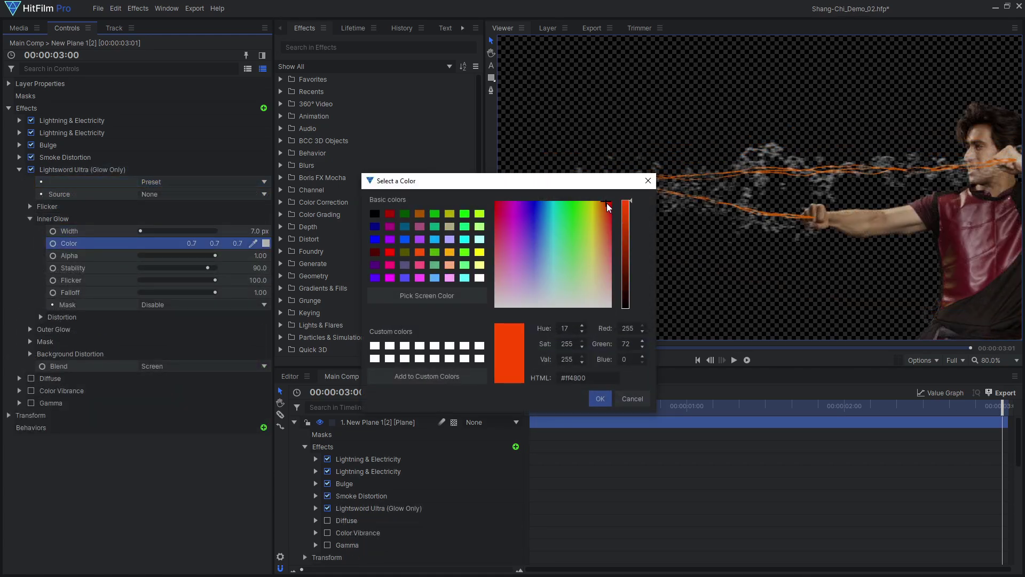
key(Return)
scroll(754, 180, up, 3)
click(41, 316)
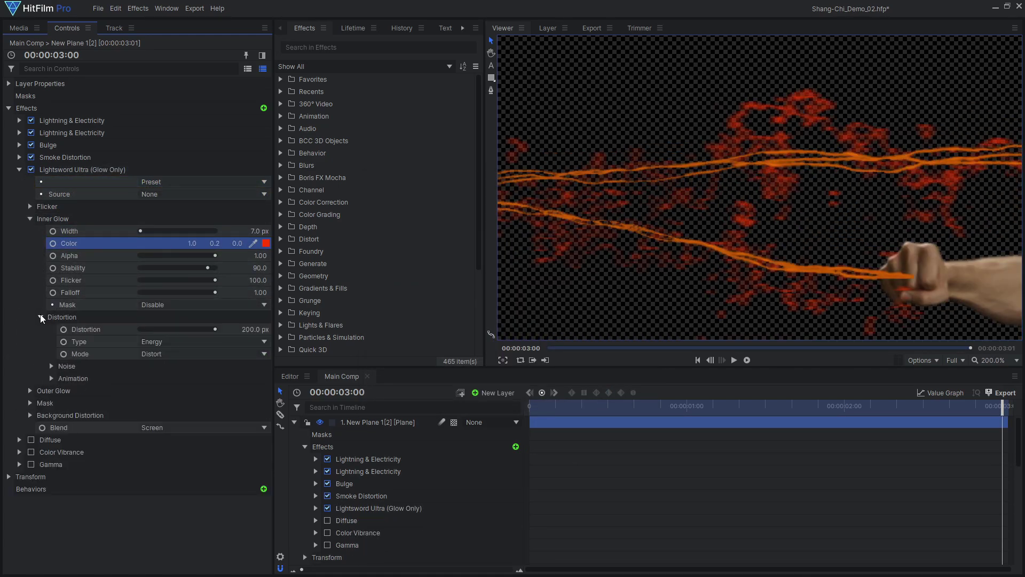
drag(251, 329, 237, 329)
click(52, 366)
drag(250, 378, 242, 376)
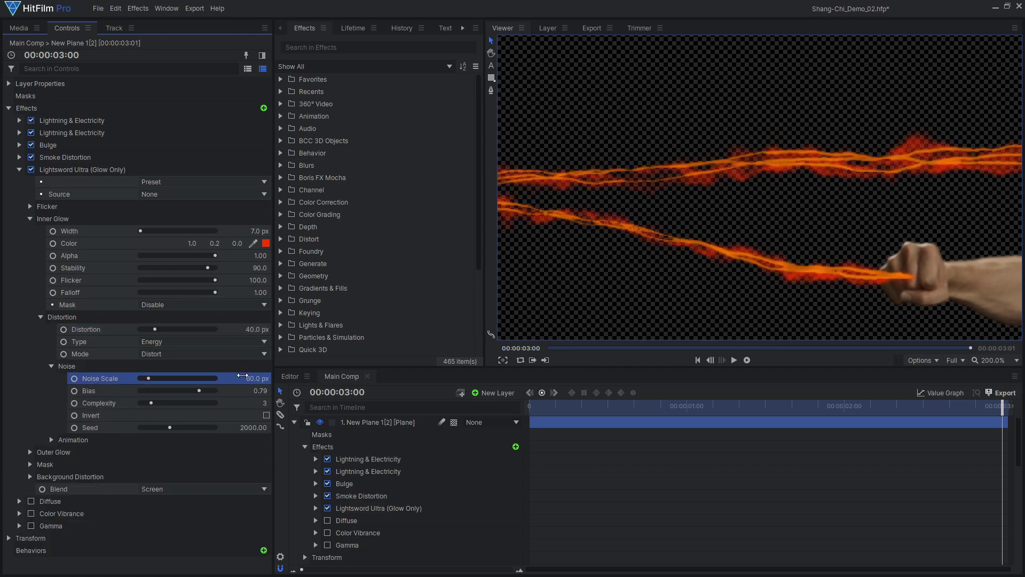
click(52, 440)
scroll(51, 440, down, 1)
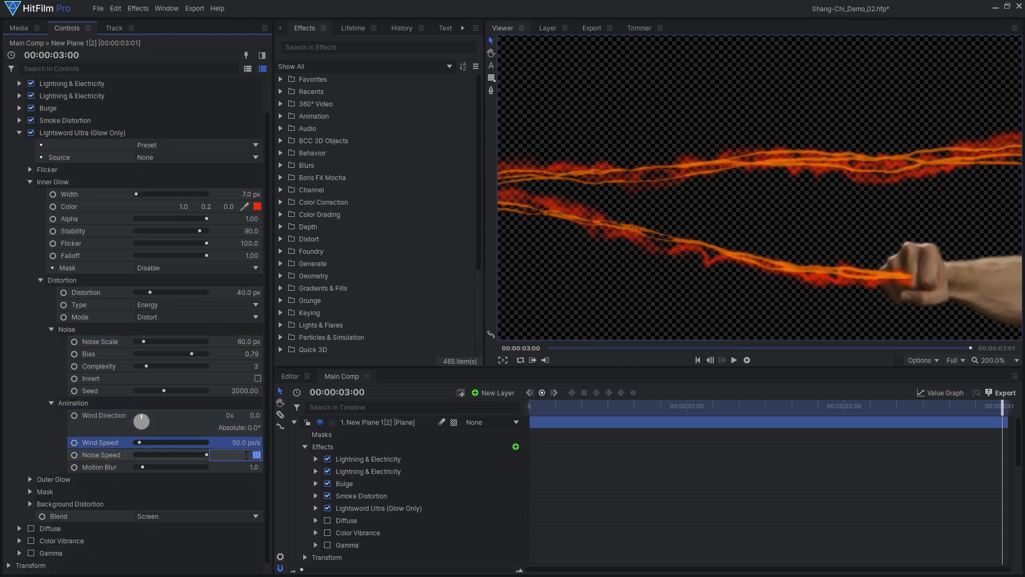
drag(710, 409, 1003, 406)
- Set the outer glow colour to yellow with 0.72 alpha
click(30, 181)
click(30, 230)
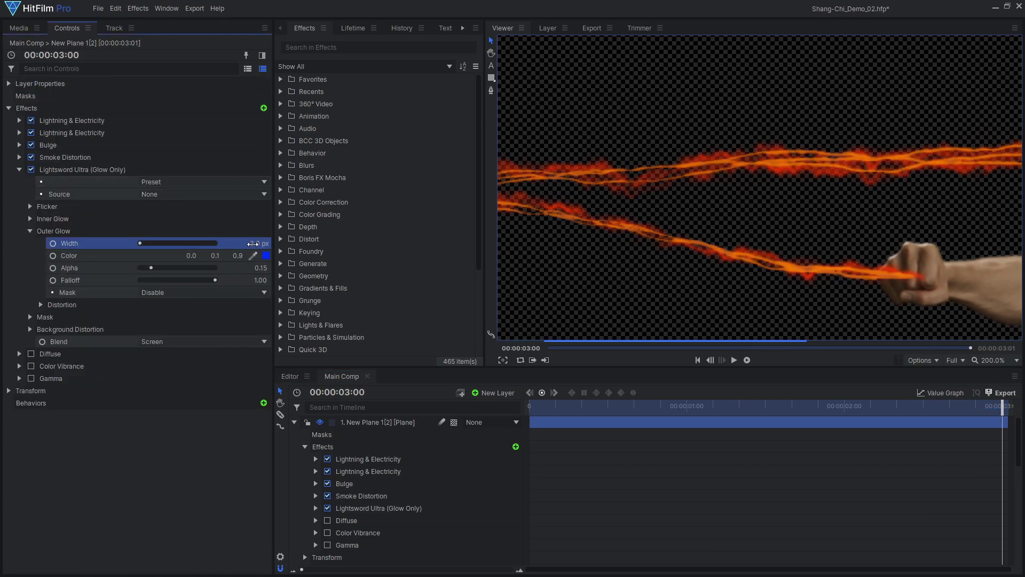
click(266, 255)
click(600, 398)
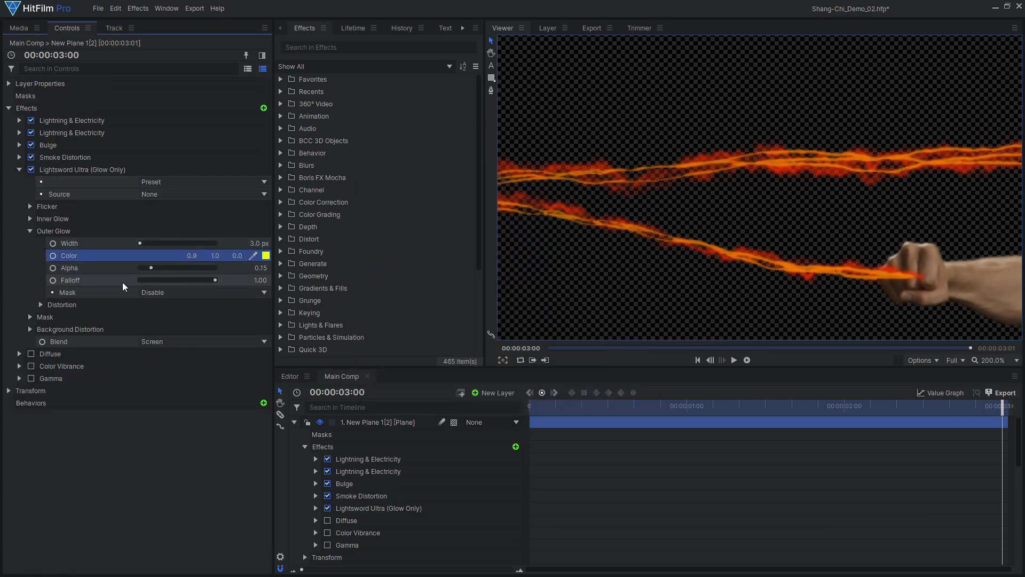
drag(151, 268, 194, 266)
- Give the outer glow a 46 px Smoke distortion and preview the smoky glow across the shot
click(41, 304)
drag(140, 317, 154, 316)
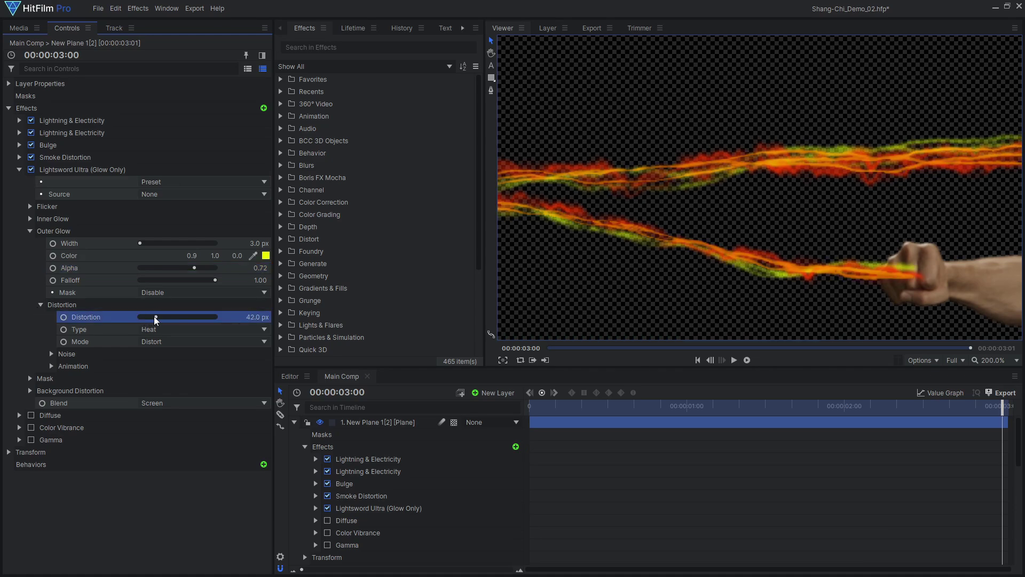
click(176, 329)
click(171, 386)
click(51, 353)
click(176, 378)
click(51, 427)
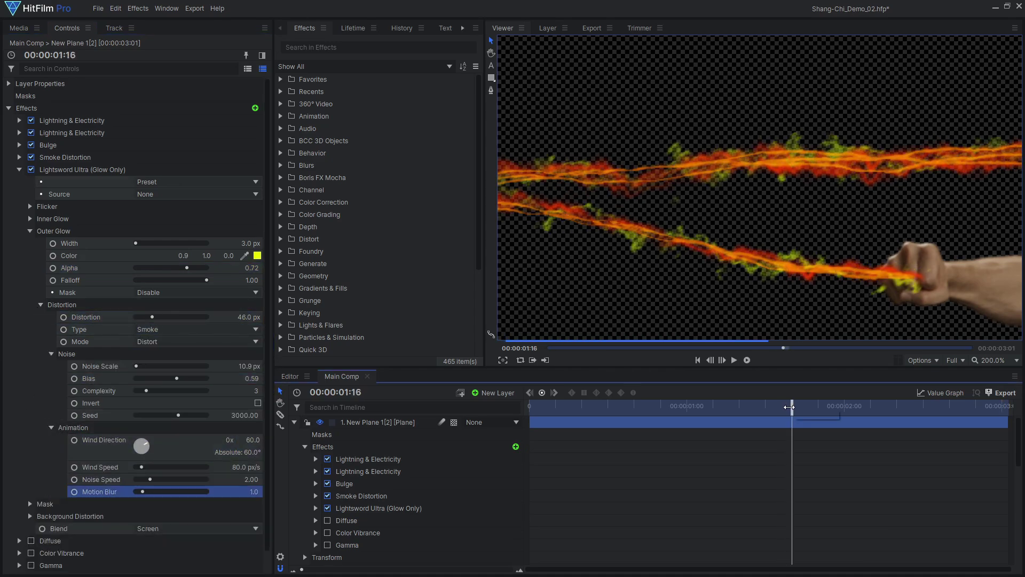
drag(833, 407, 1002, 410)
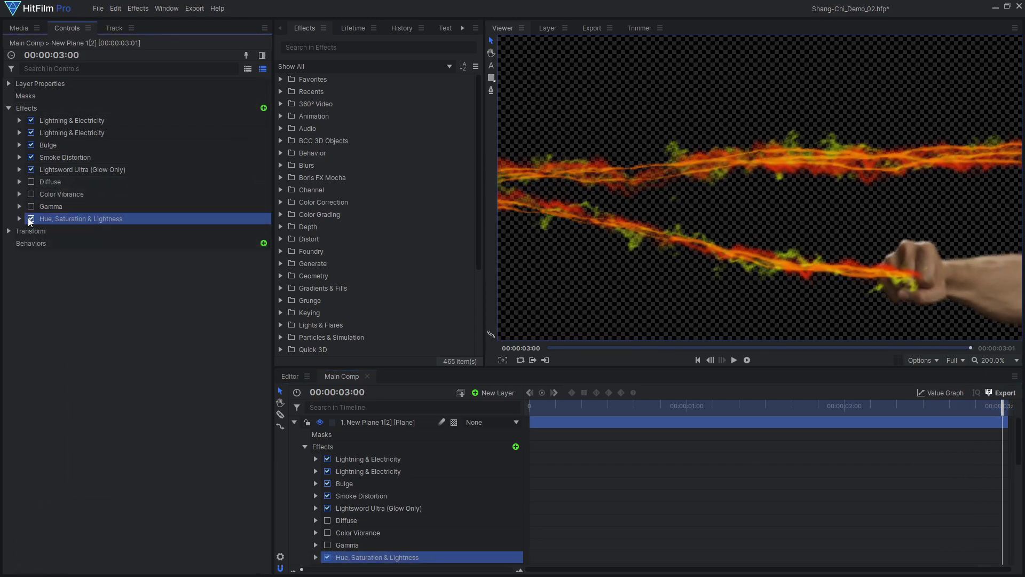
- In the Hue, Saturation & Lightness Master controls, set Hue Shift to 4° and Saturation to -4
click(20, 220)
click(30, 231)
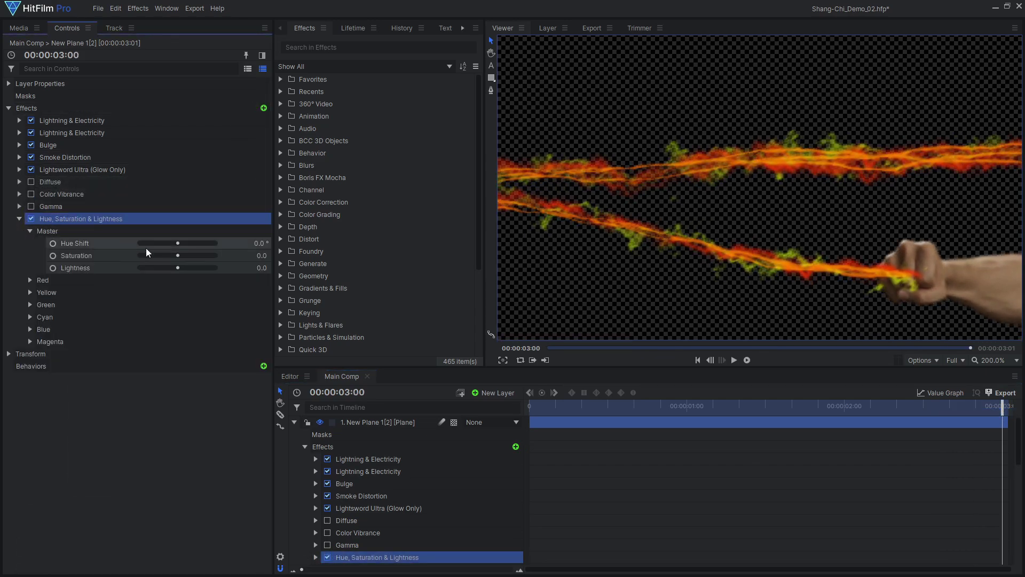
drag(259, 243, 263, 243)
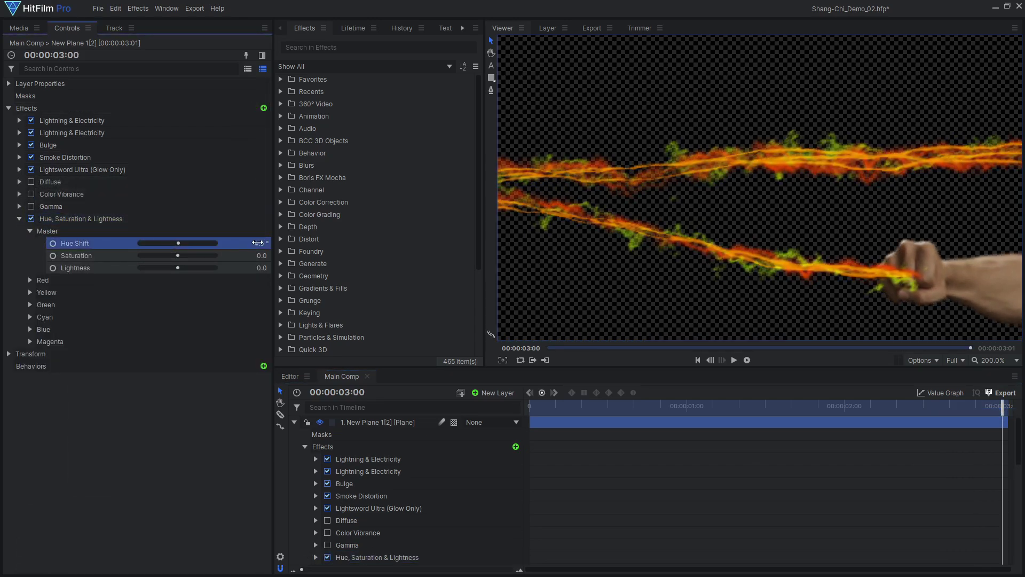
drag(175, 255, 177, 255)
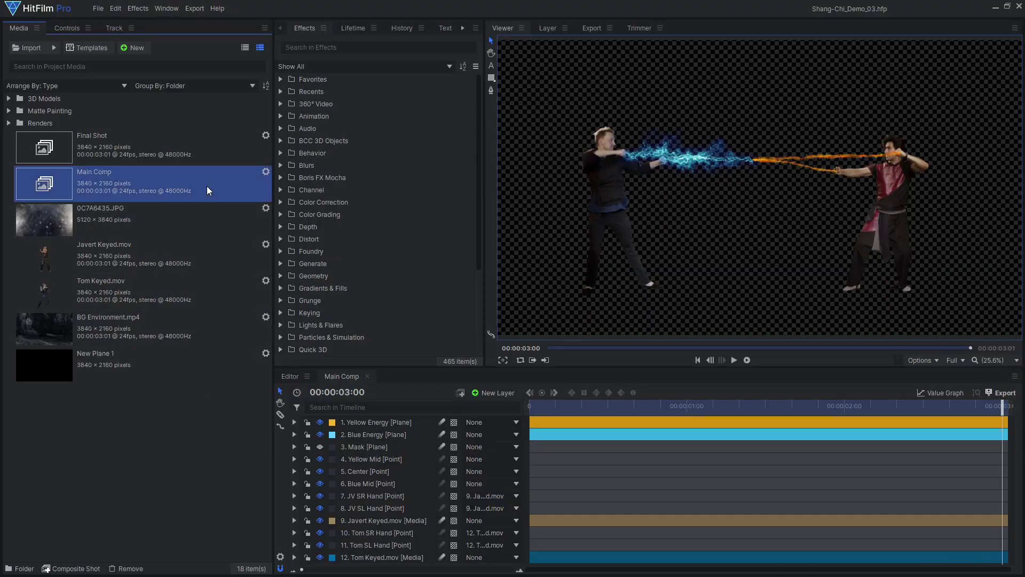
- Duplicate Main Comp, open the copy and rename it '10 Rings'
right_click(207, 186)
click(242, 264)
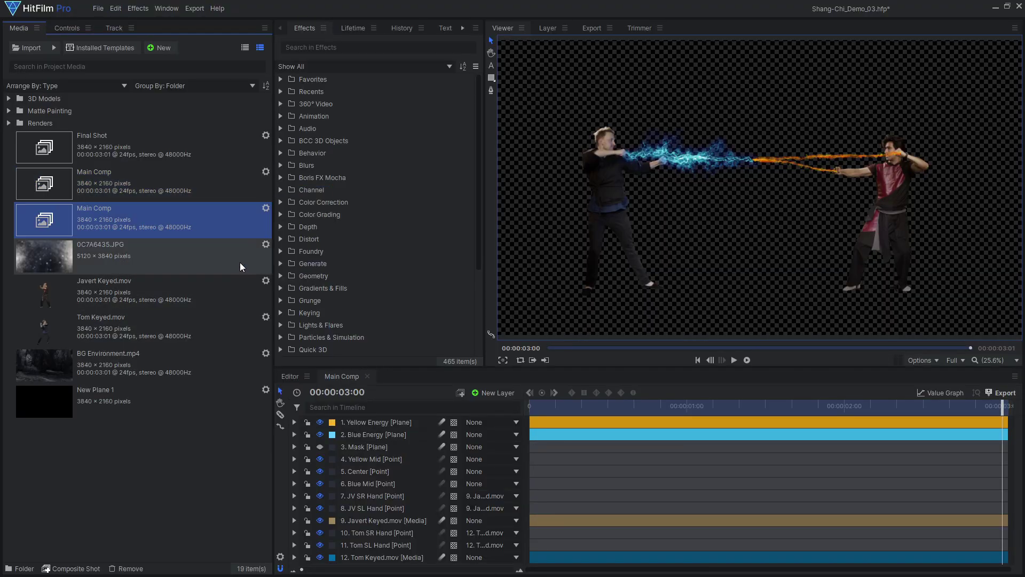
double_click(171, 225)
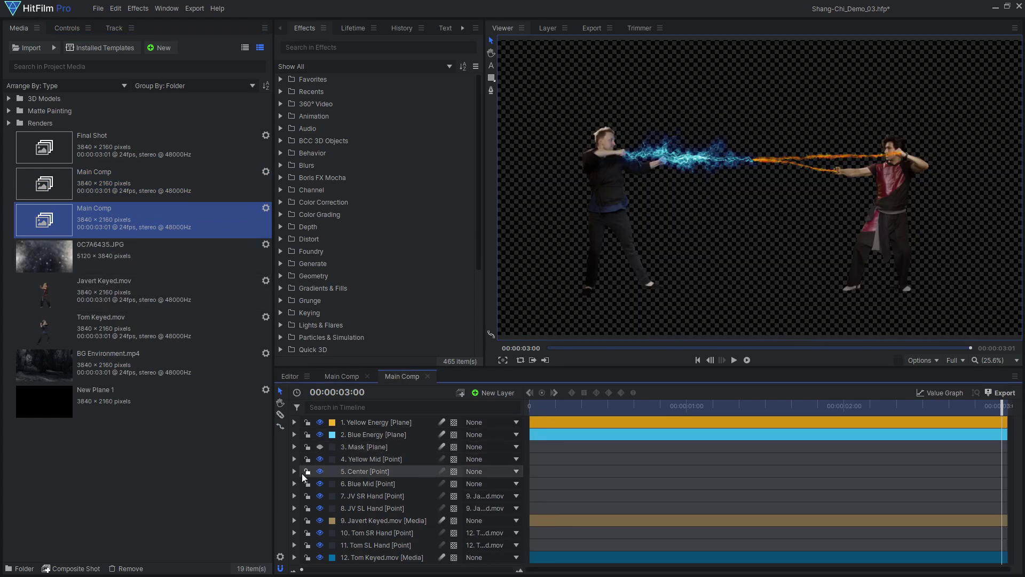
click(279, 557)
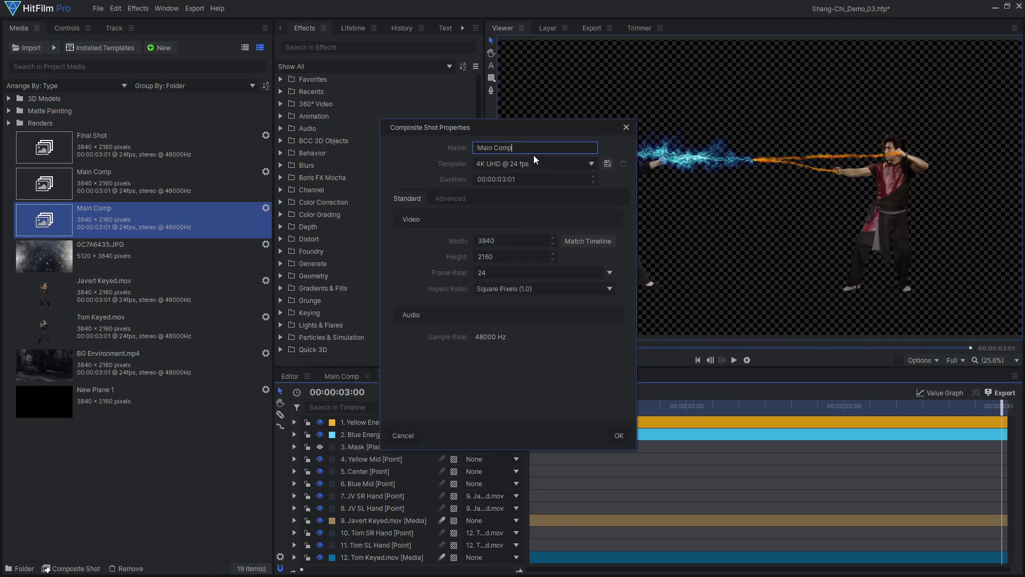
text(10 Rings)
key(Return)
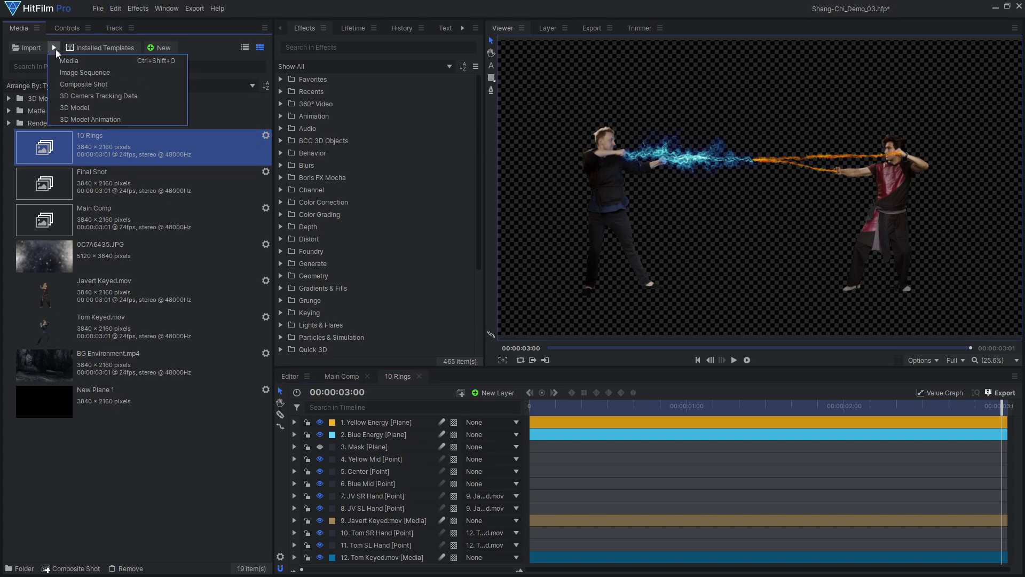
- Import the 3D Ring composite shot and inspect the Ring model's material properties
click(132, 84)
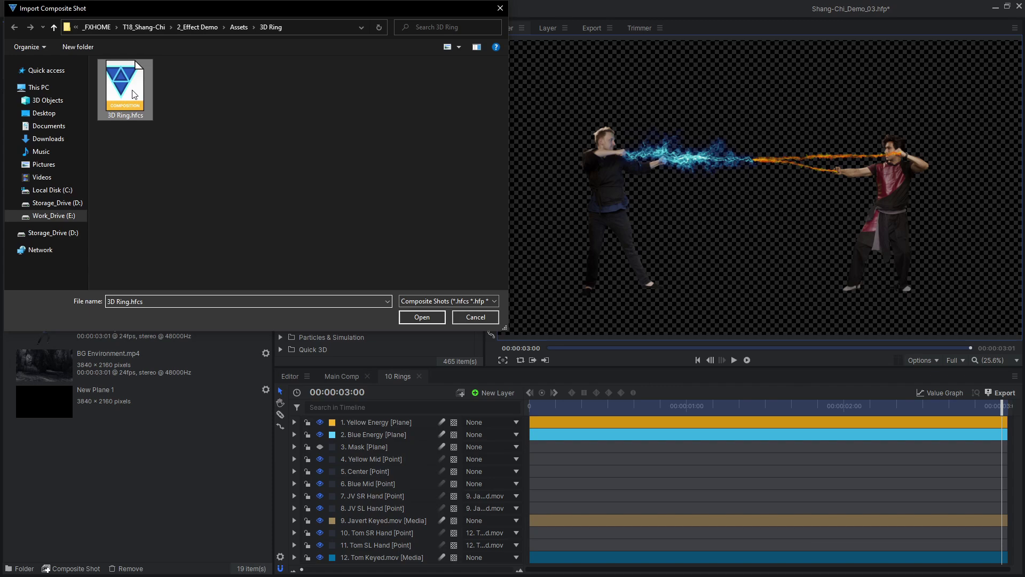
click(426, 318)
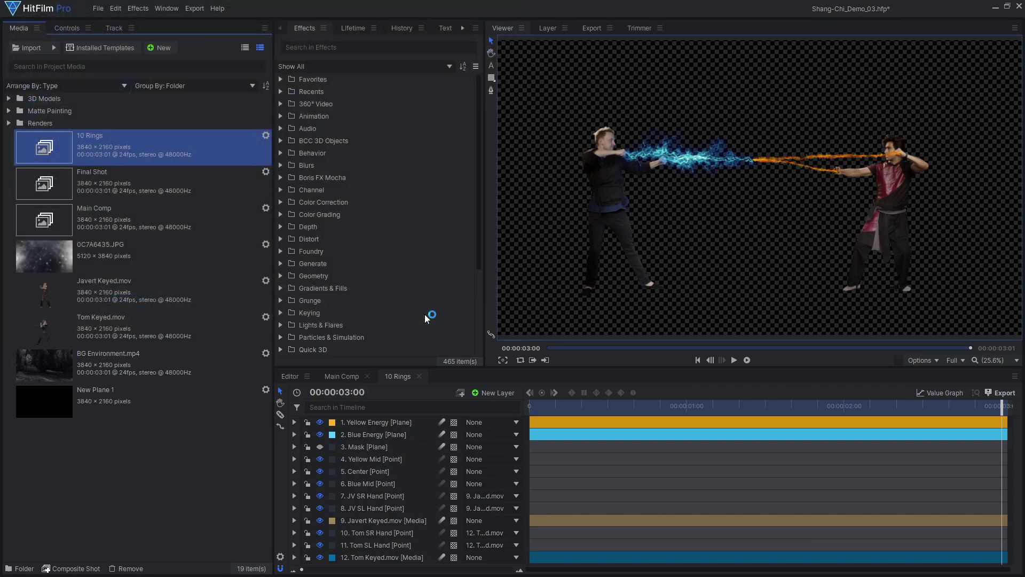
click(403, 459)
right_click(402, 459)
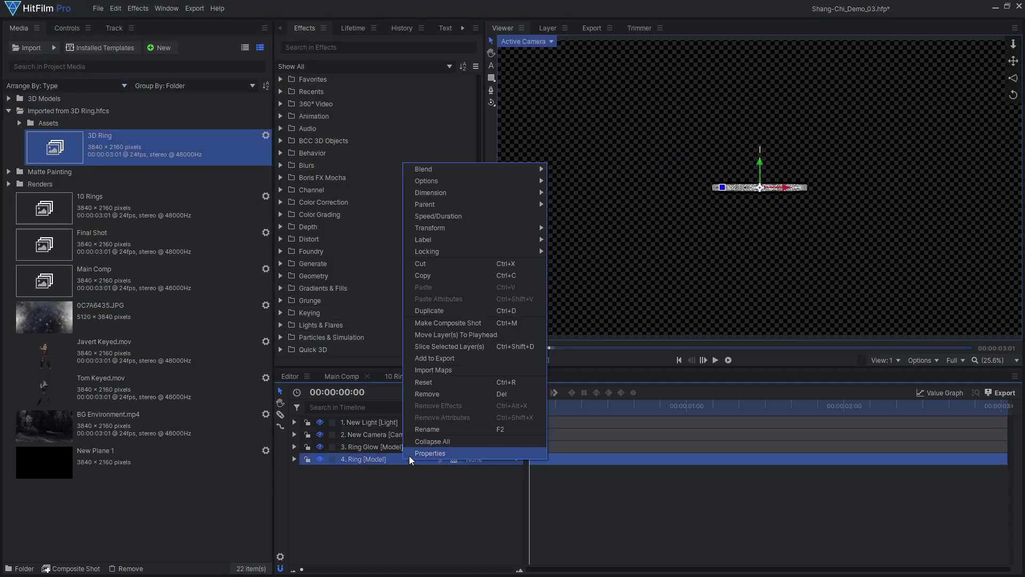
click(409, 455)
drag(453, 258, 313, 392)
click(224, 431)
- Inspect the Ring Glow model's properties, then select both ring layers
right_click(404, 448)
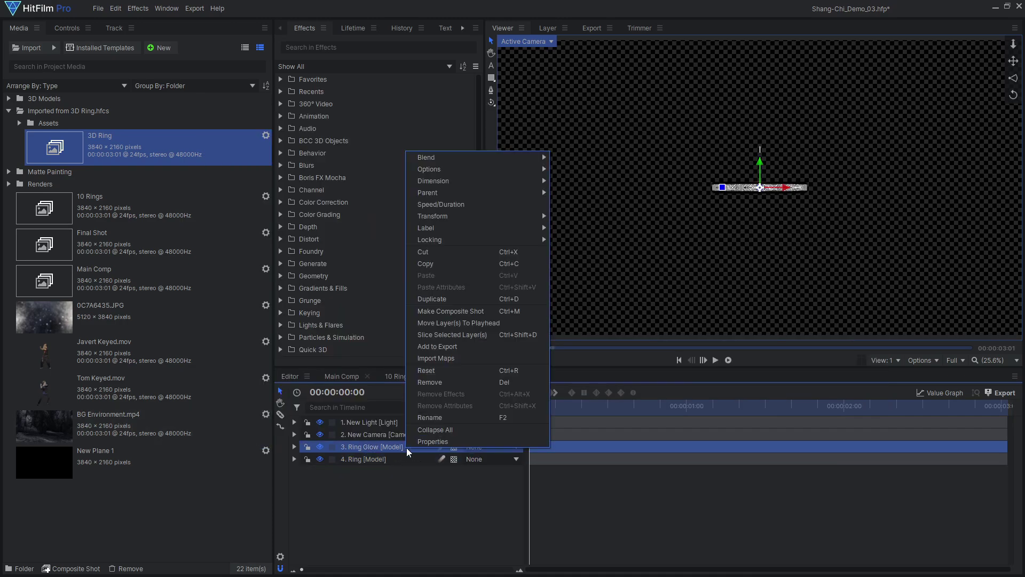
click(409, 441)
key(Escape)
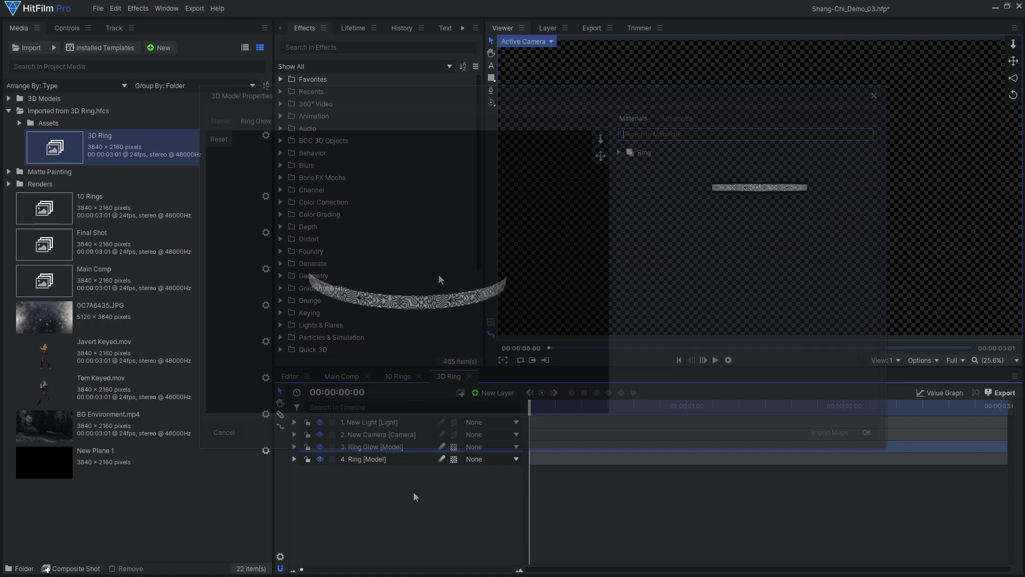
ctrl+click(411, 459)
right_click(409, 447)
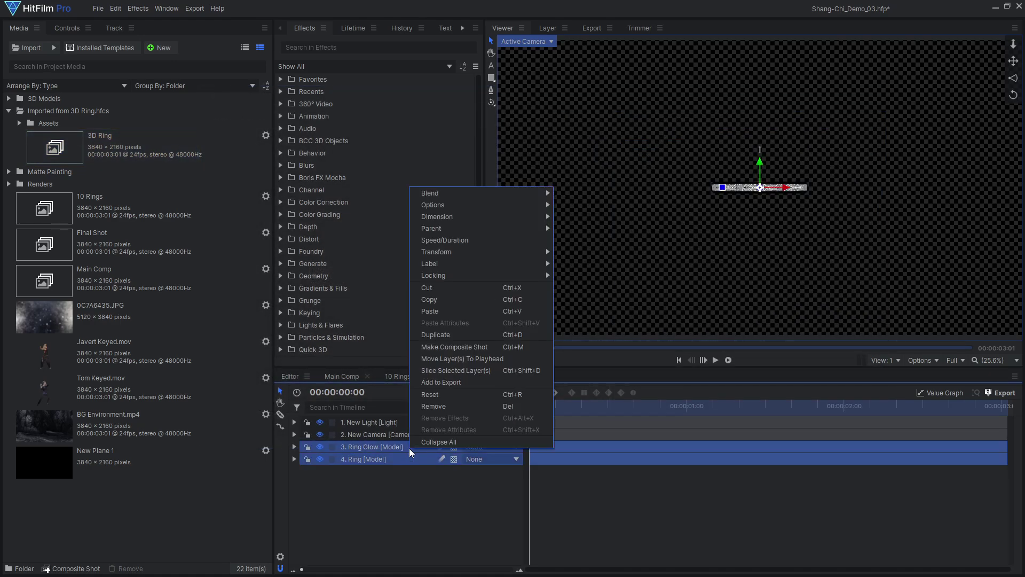
- Copy the Ring and Ring Glow layers and paste them into the 10 Rings comp
click(456, 299)
click(396, 376)
right_click(392, 419)
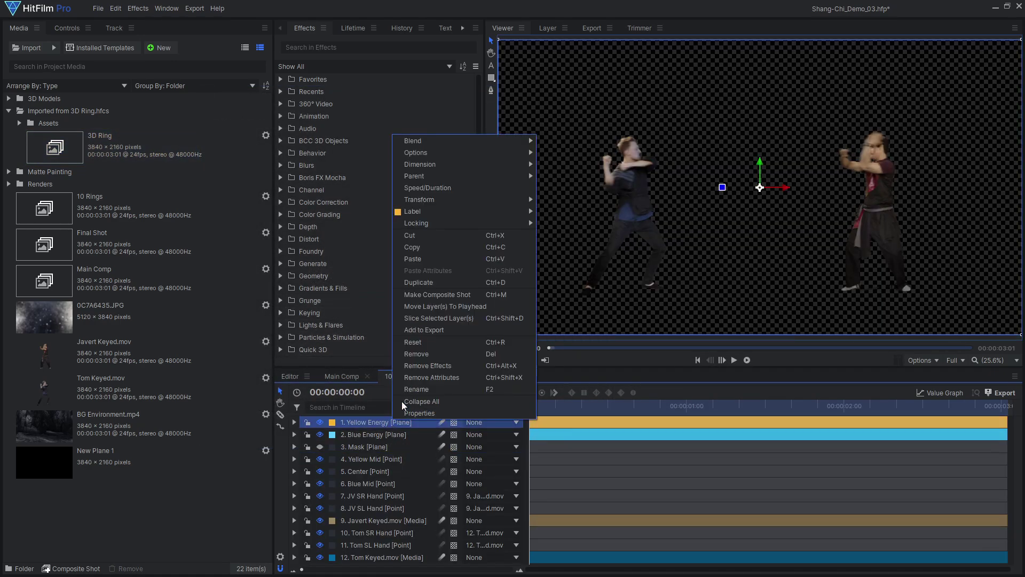
click(439, 261)
- Parent Ring Glow to the Ring layer and add a new light to the comp
click(413, 421)
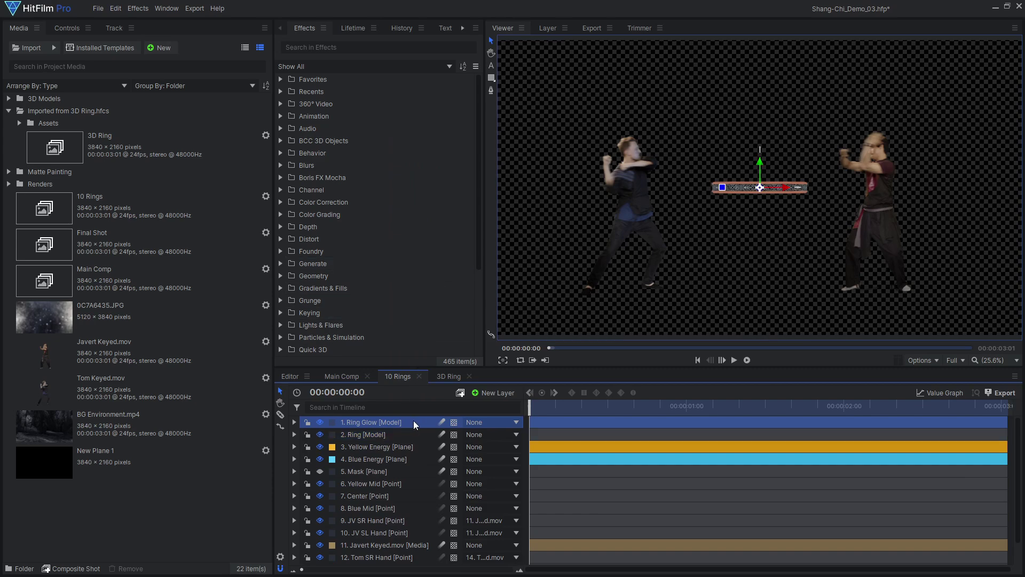
click(484, 421)
click(501, 229)
click(493, 389)
click(496, 450)
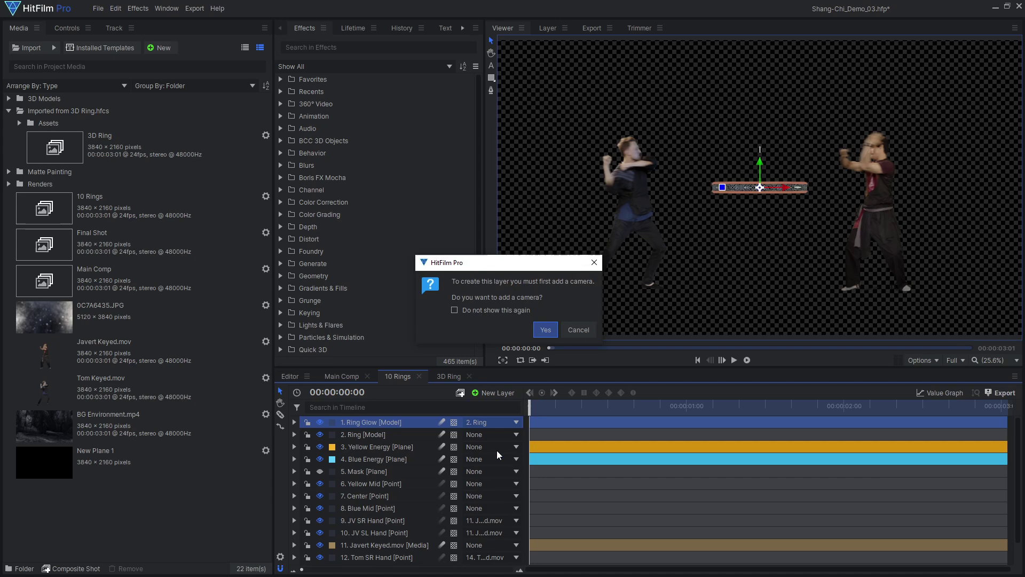
- Accept adding a camera and set the Ring's Environment Map Layer to HDRi Yellow
click(545, 330)
click(180, 243)
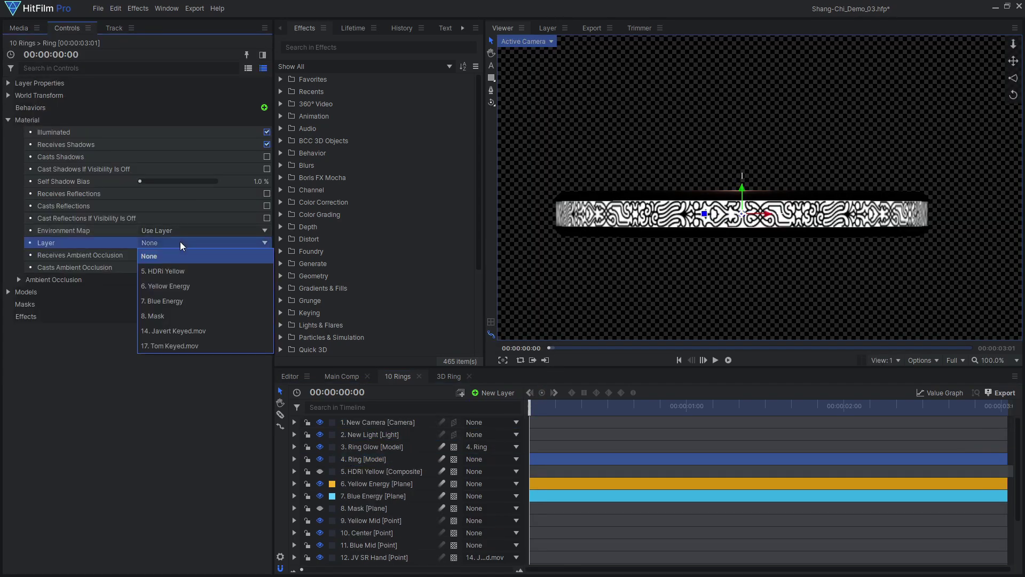
click(190, 269)
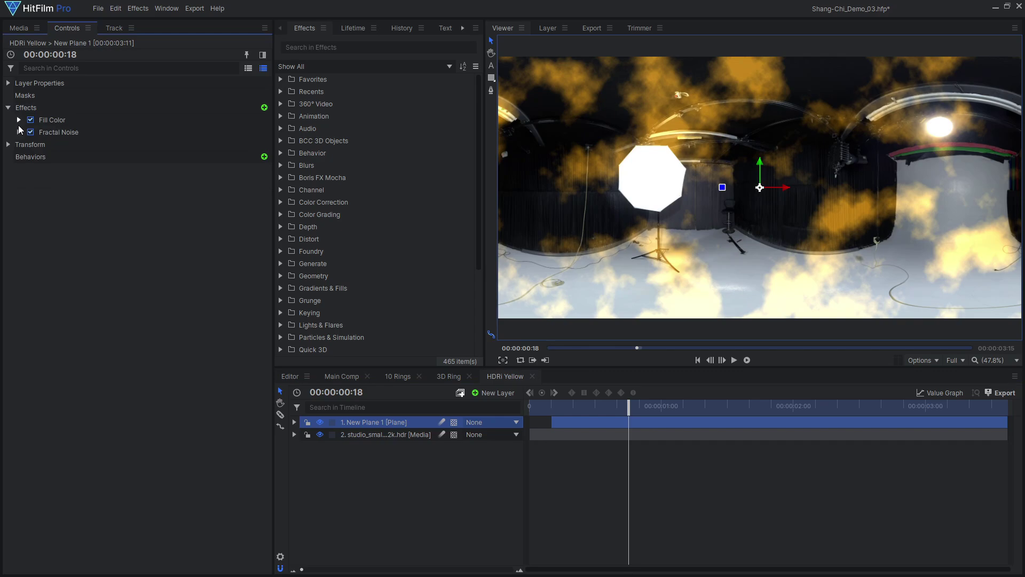
- Review the HDRi Yellow Fractal Noise animation, then return to 10 Rings at 1 second 11 frames
click(18, 132)
click(29, 219)
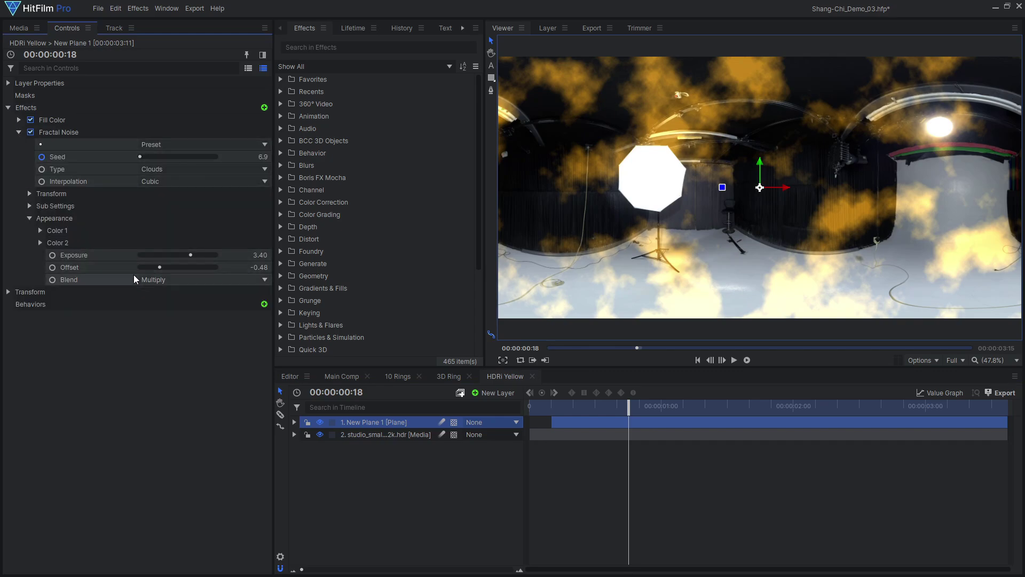
drag(603, 409, 802, 420)
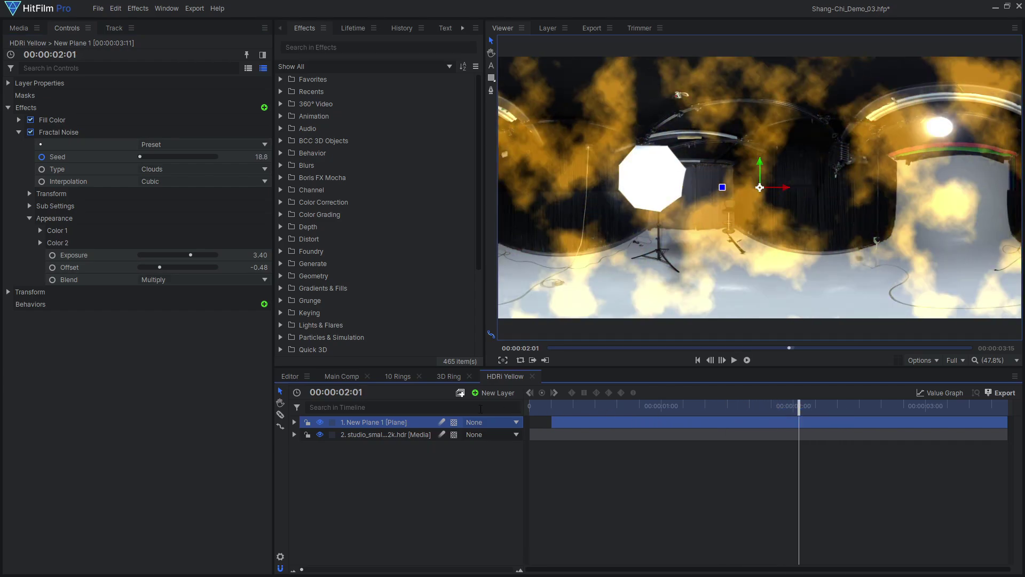
click(398, 376)
drag(694, 409, 899, 409)
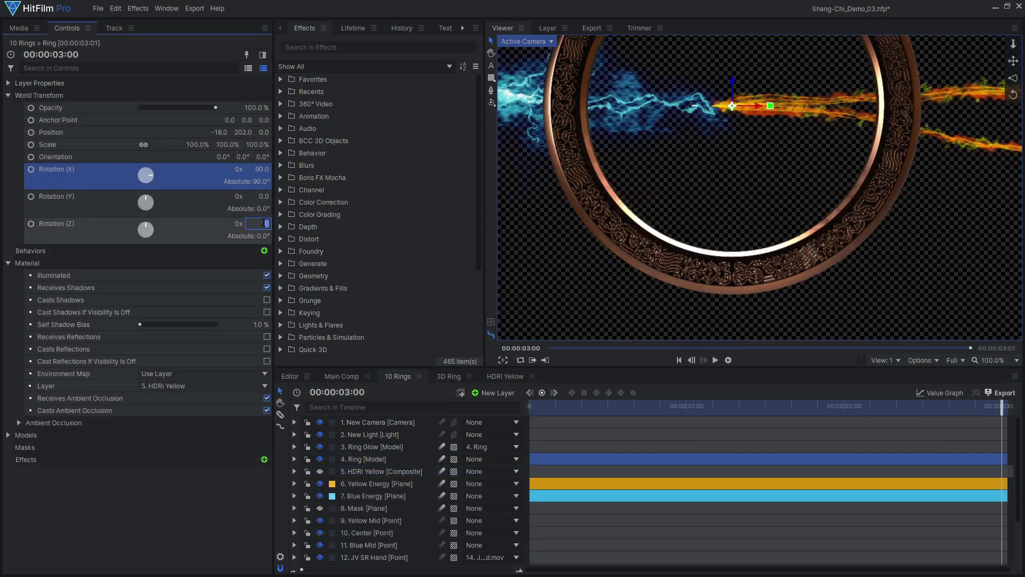
- Turn the ring edge-on to the beam, shrink it, and parent it to the Center point
drag(263, 223, 299, 223)
drag(257, 144, 224, 144)
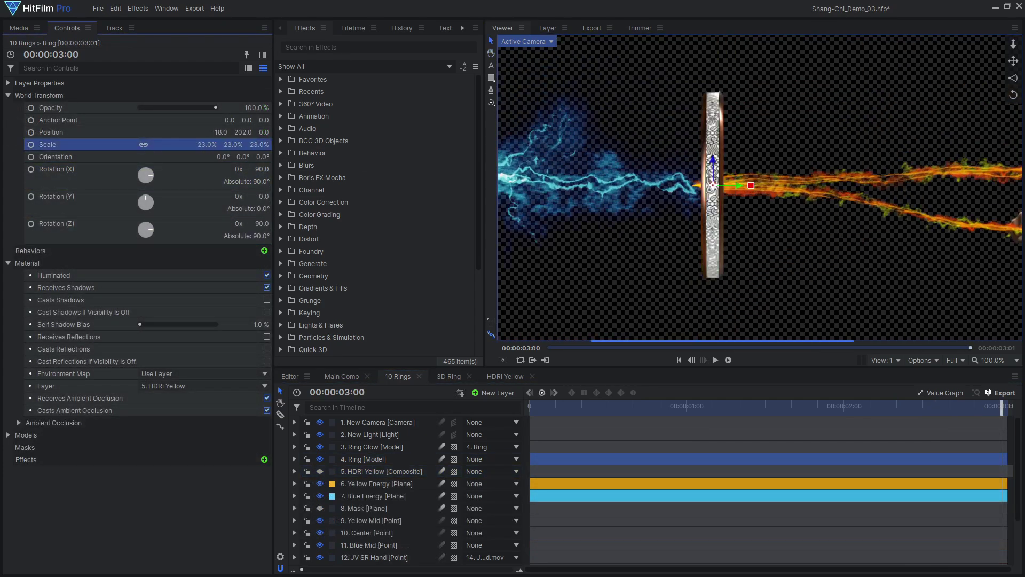
scroll(758, 187, up, 1)
click(421, 458)
click(489, 460)
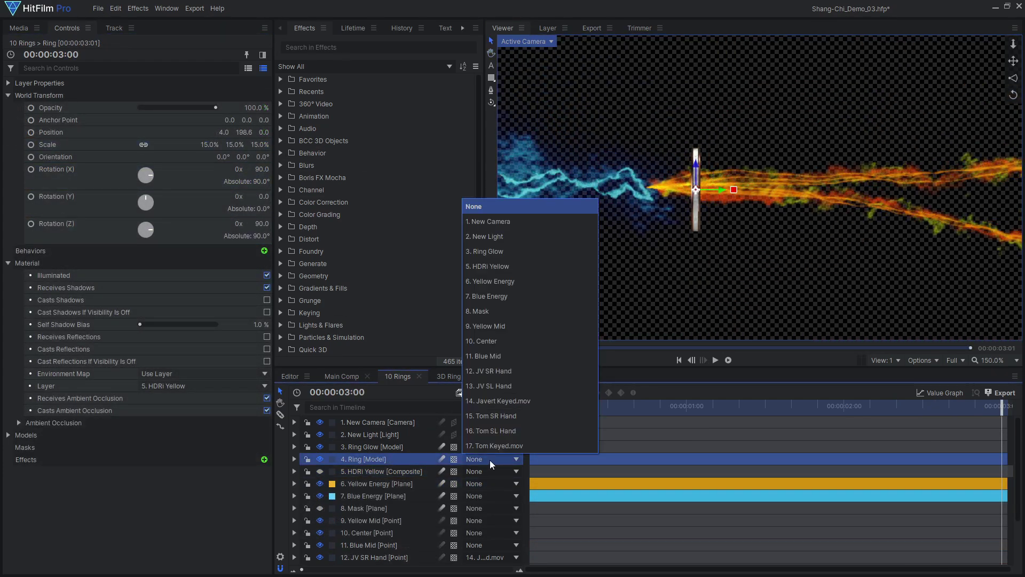
click(507, 338)
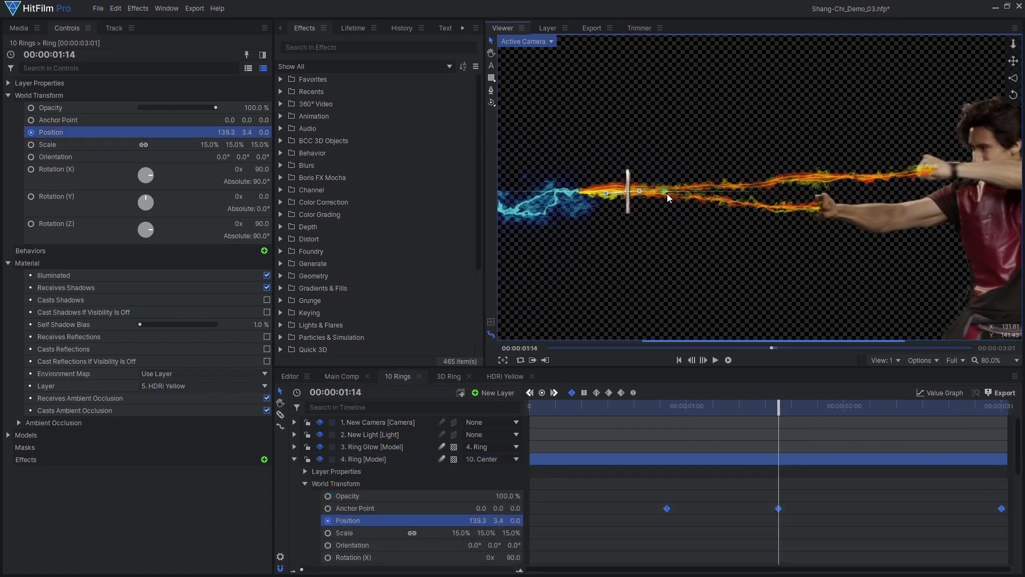
key(space)
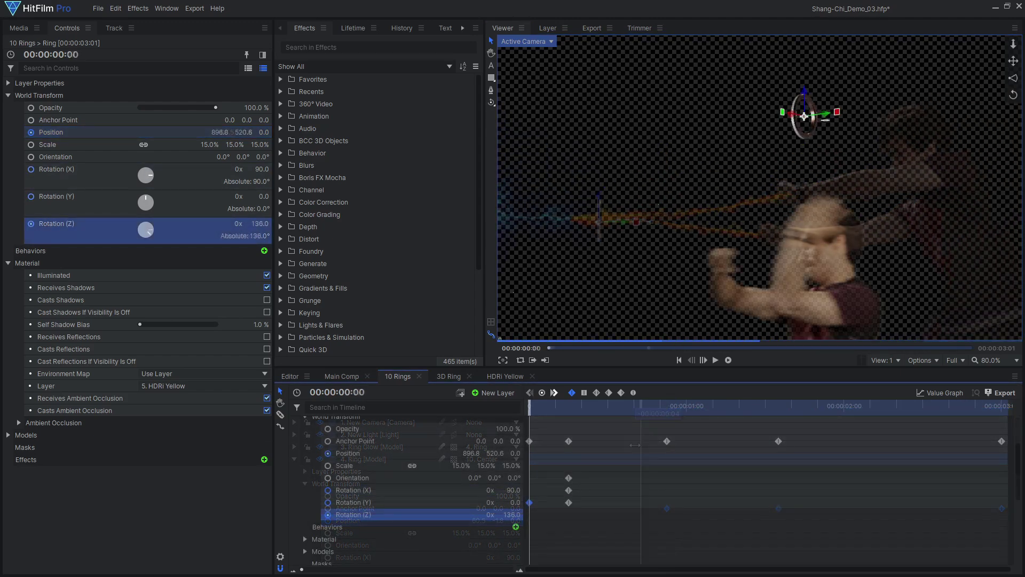
- Tilt the ring to Rotation X 47° and Y 31°, then preview the animation
drag(146, 174, 155, 198)
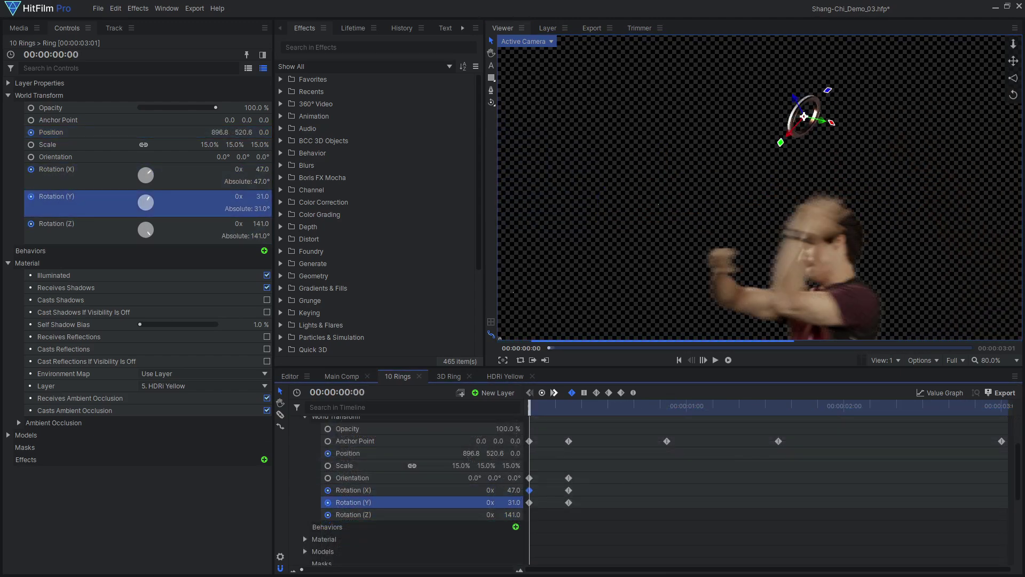
drag(643, 259, 728, 246)
scroll(727, 246, down, 1)
click(727, 359)
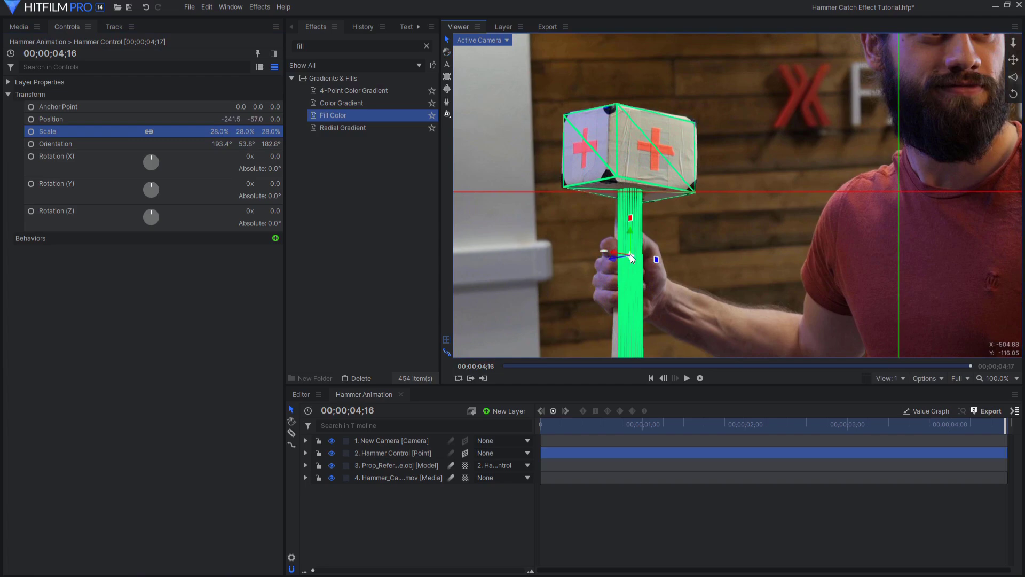
- Rotate the hammer model slightly around Z while reviewing the Mocha tracking example
scroll(632, 258, up, 1)
drag(657, 252, 661, 244)
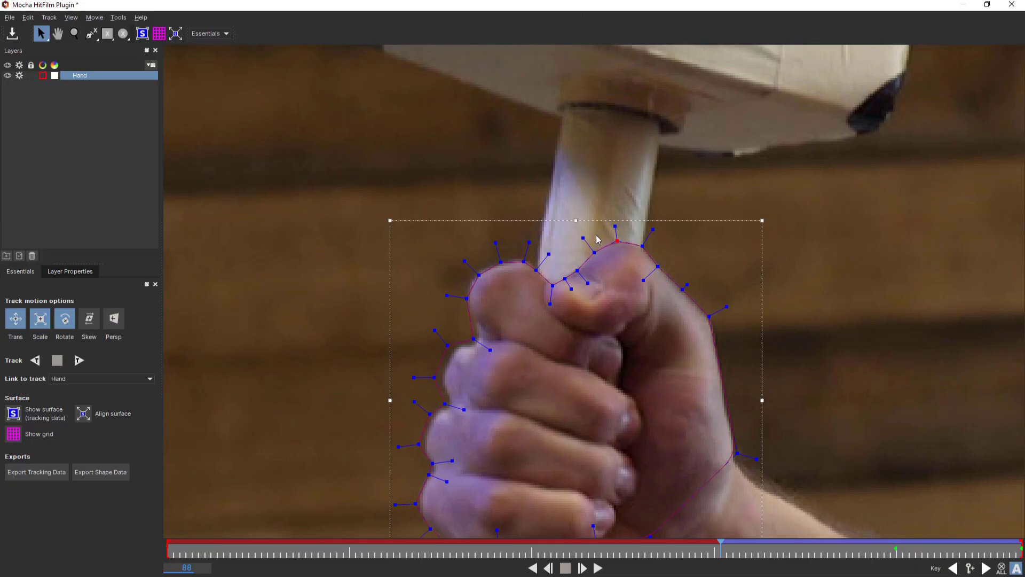
scroll(496, 278, up, 4)
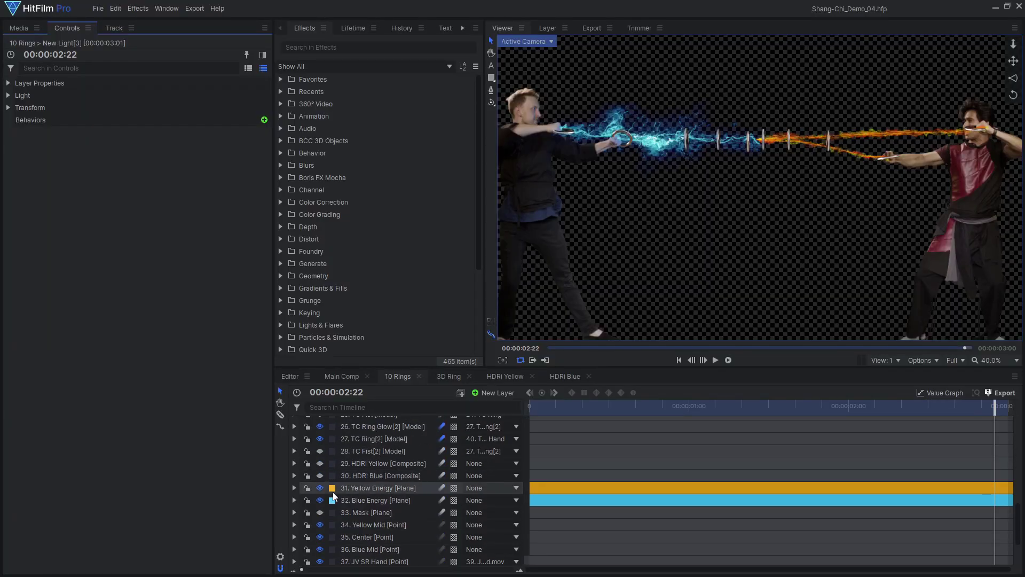
- Hide the actor layers so only the rings remain, and inspect one ring
scroll(320, 502, down, 2)
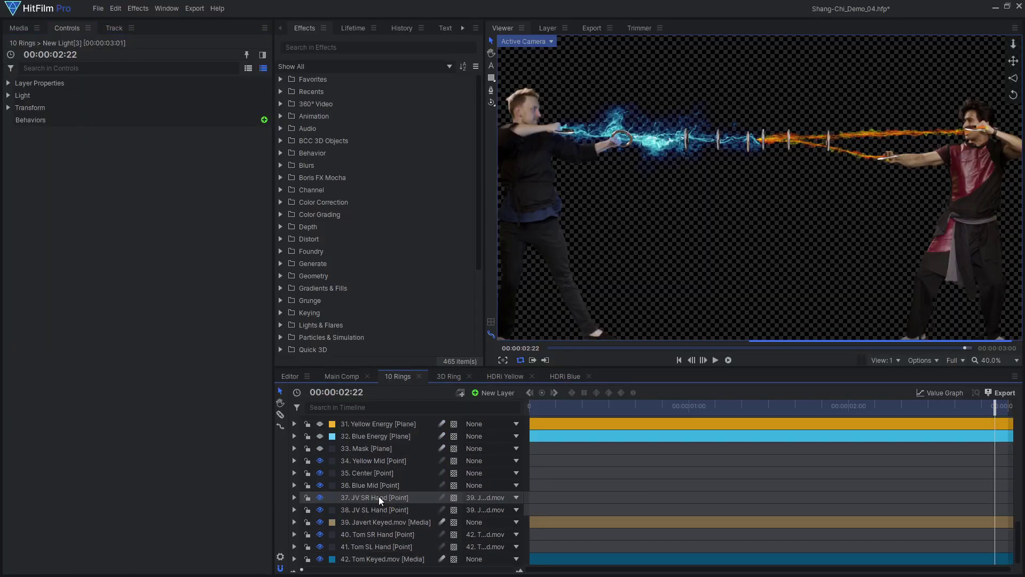
click(320, 558)
click(606, 140)
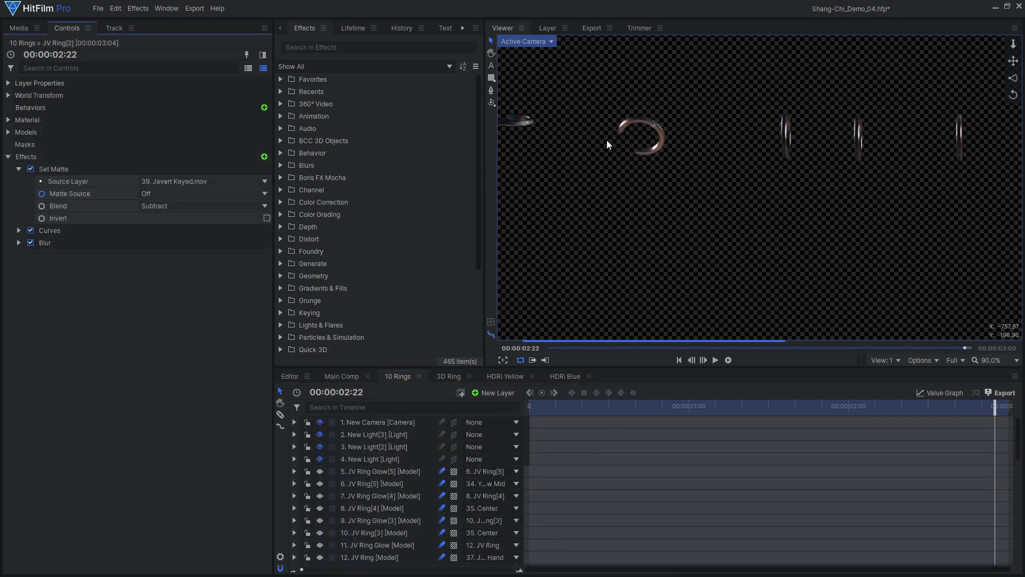
scroll(814, 255, up, 3)
scroll(813, 254, down, 1)
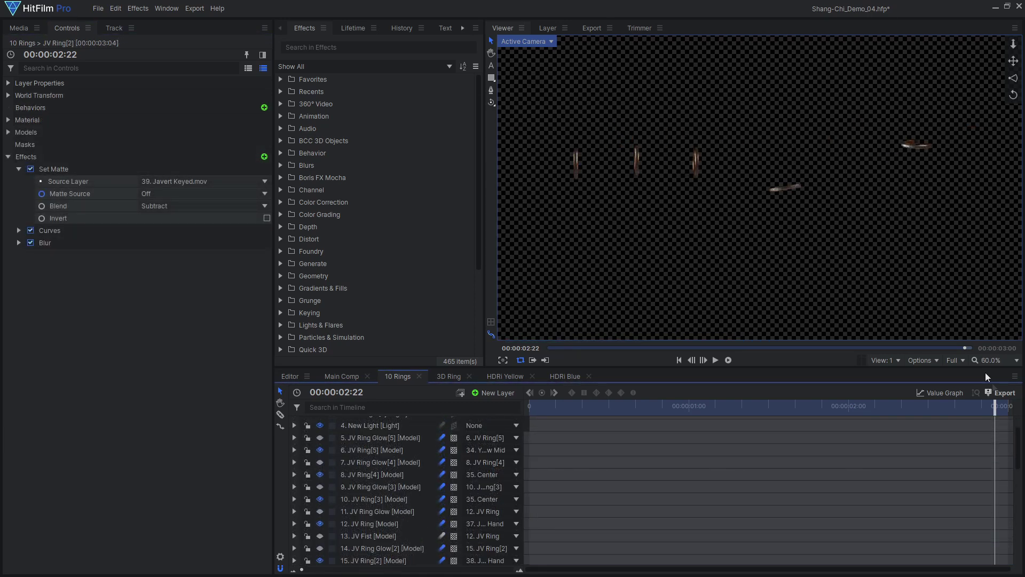
- Send the first two ring renders to new Renders folders Tom_Rings and Tom_Rings_Glow
click(998, 393)
click(724, 95)
click(768, 217)
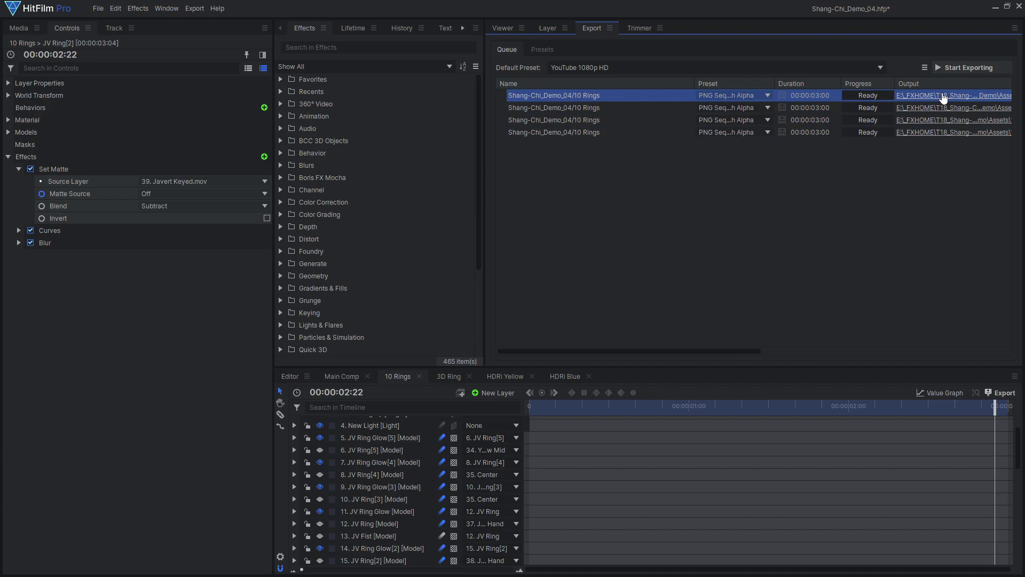
click(944, 96)
right_click(199, 120)
click(330, 232)
text(Tom_Rings)
key(Return)
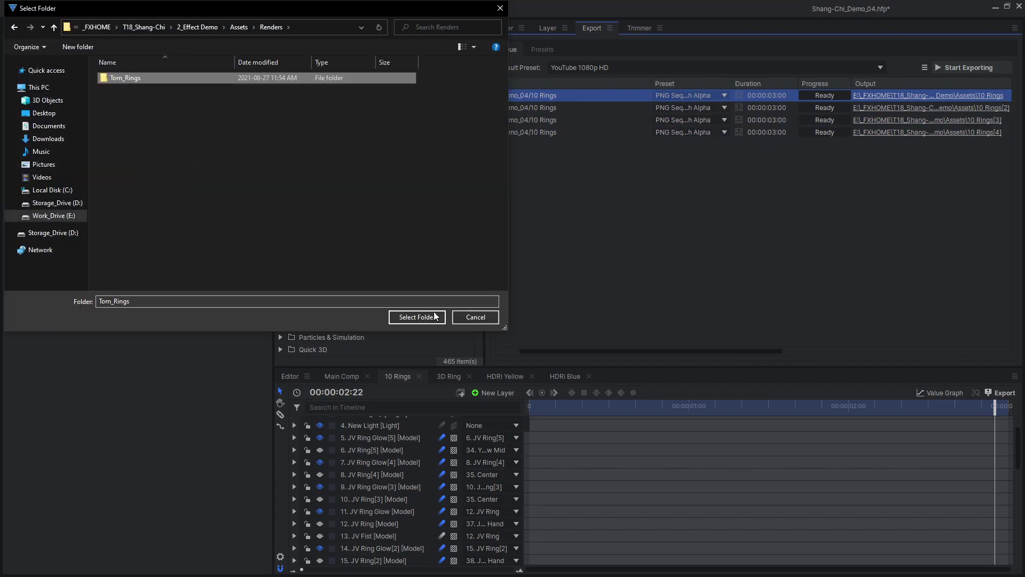
click(414, 315)
right_click(165, 105)
click(292, 216)
text(Tom_Rings_Glow)
key(Return)
click(417, 317)
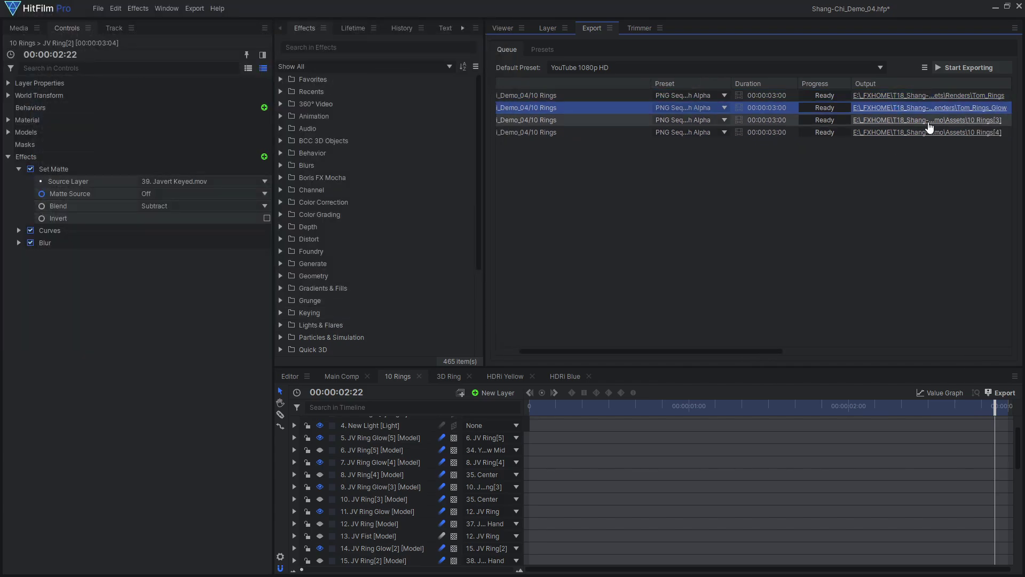
- Send the last two renders to new folders JV_Rings and JV_Rings_Glow, then start exporting
click(928, 119)
right_click(170, 116)
mouse_move(262, 230)
click(313, 230)
text(JV_Rings)
key(Return)
click(416, 317)
click(927, 131)
right_click(255, 208)
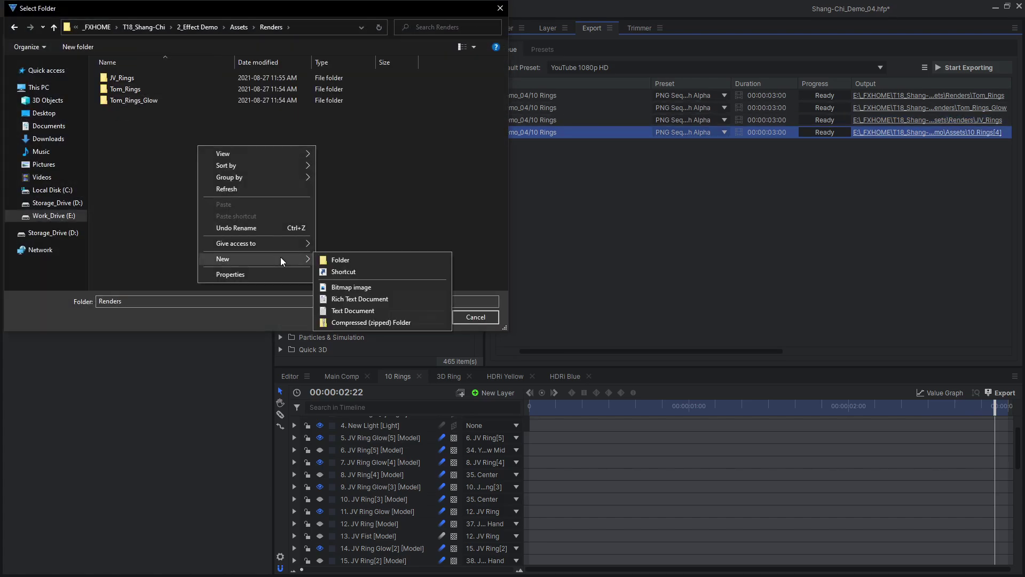
click(333, 257)
text(JV_Rings_Glow)
key(Return)
key(Return)
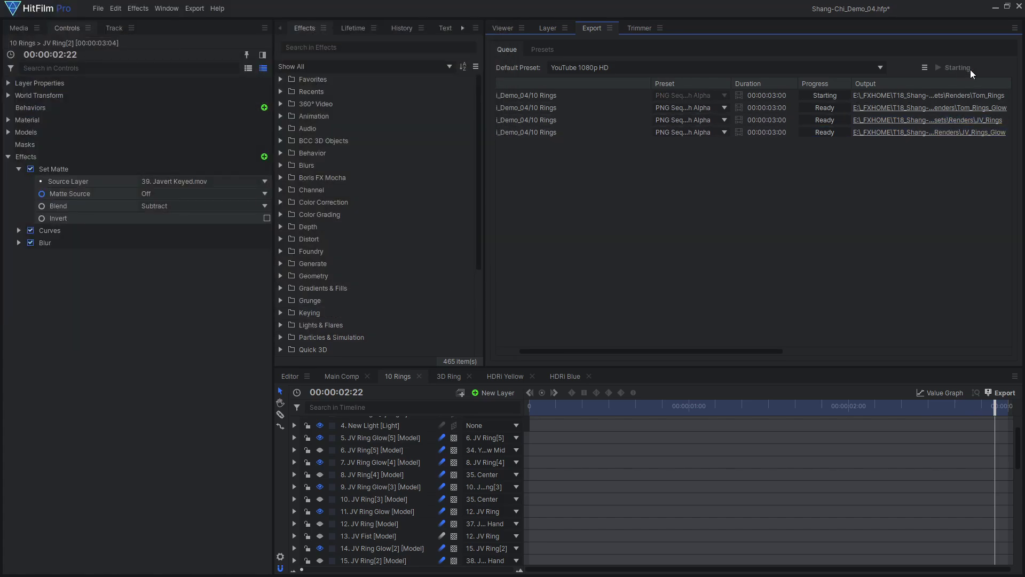
click(969, 68)
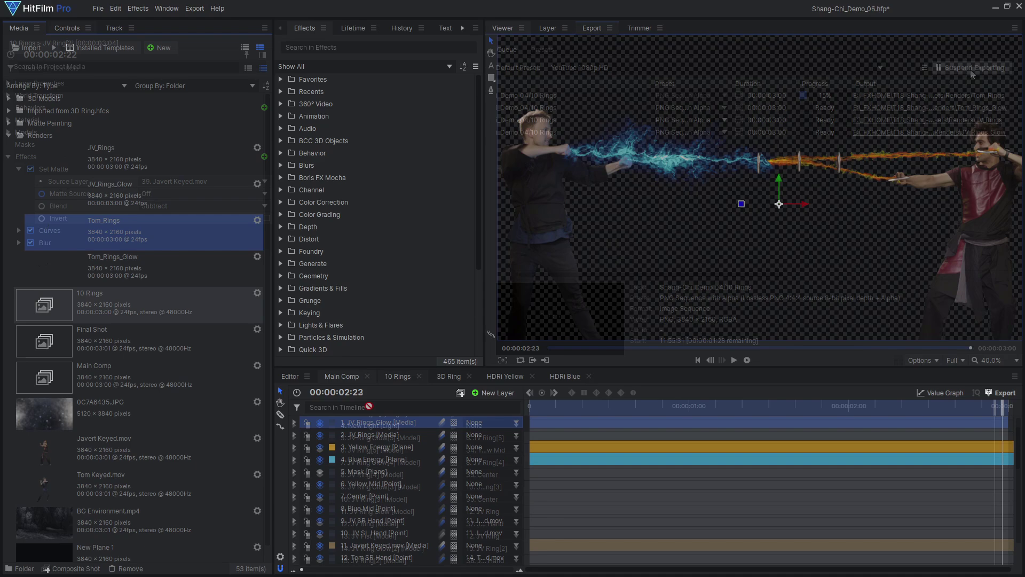
- Add the Tom_Rings_Glow render to Main Comp and adjust its Glow radius and channel intensities
drag(317, 380, 394, 421)
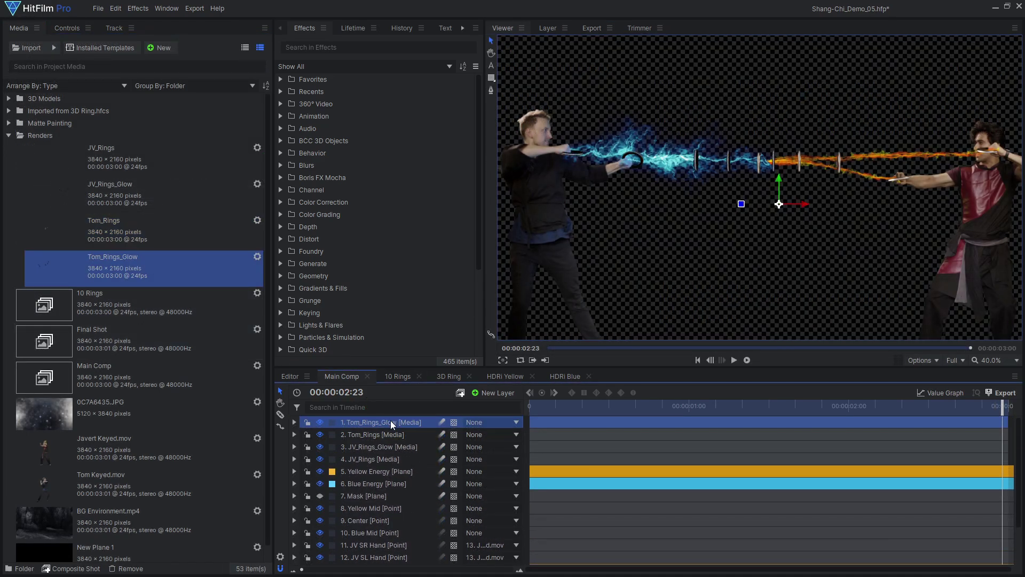
right_click(391, 424)
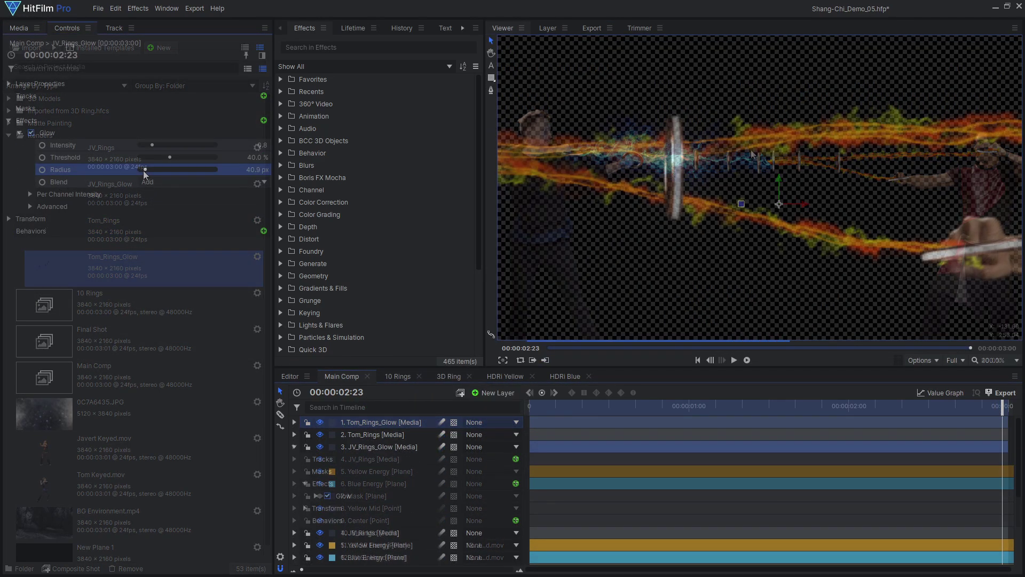
drag(143, 171, 162, 147)
click(30, 194)
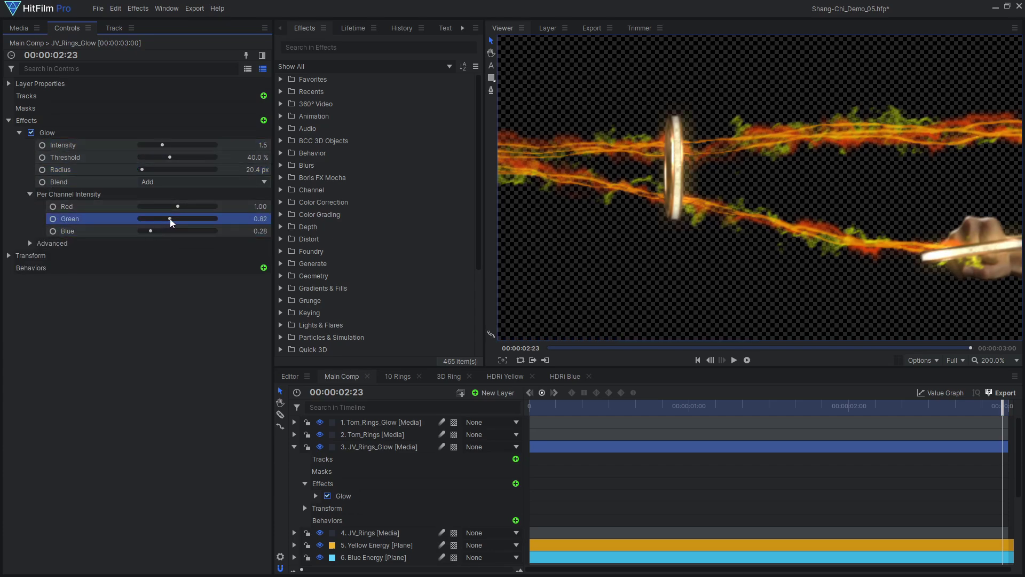
double_click(69, 133)
- Duplicate the Glow effect twice and widen the third Glow's radius to 112.6 px
right_click(73, 134)
click(107, 172)
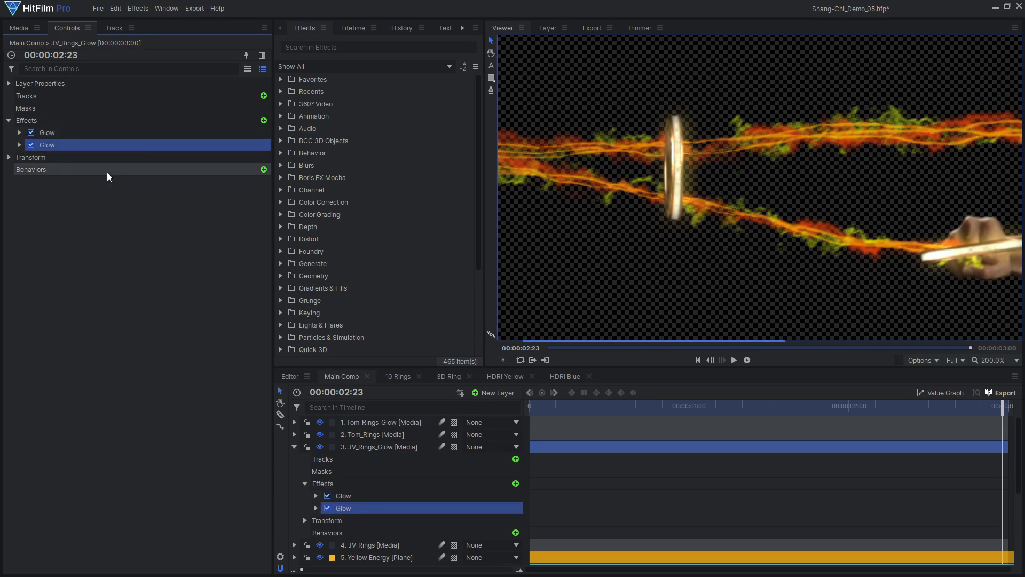
click(20, 144)
double_click(68, 146)
right_click(72, 145)
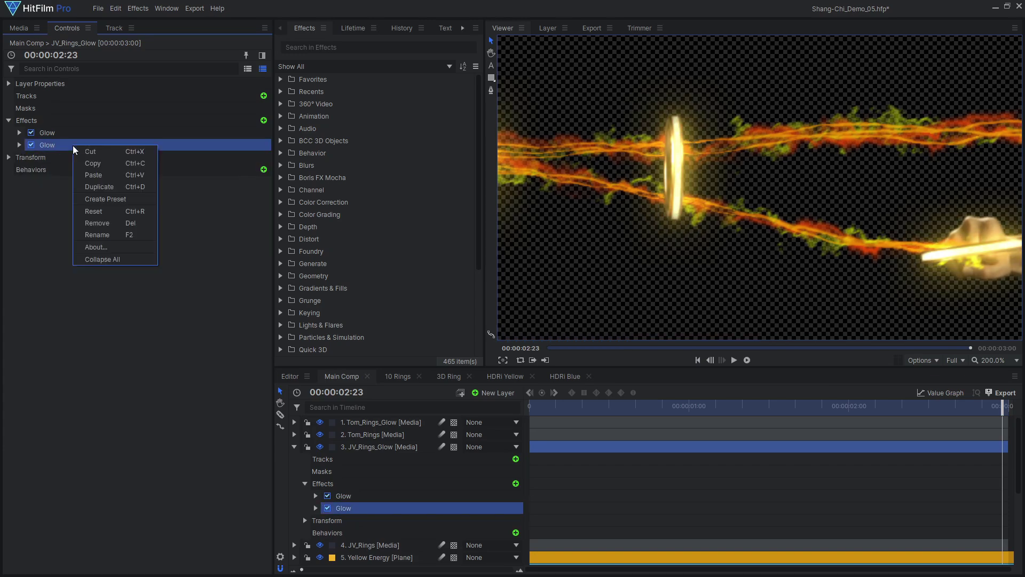
click(108, 185)
click(19, 157)
drag(150, 194, 156, 193)
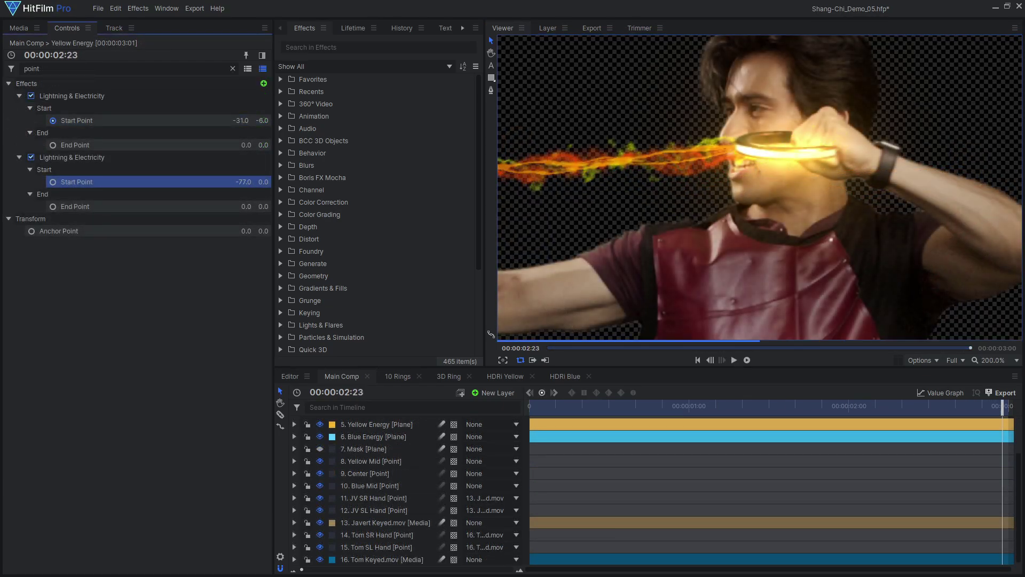
- Scrub back to an earlier frame to check where the Yellow Energy beams start
drag(913, 406, 783, 402)
scroll(693, 267, up, 4)
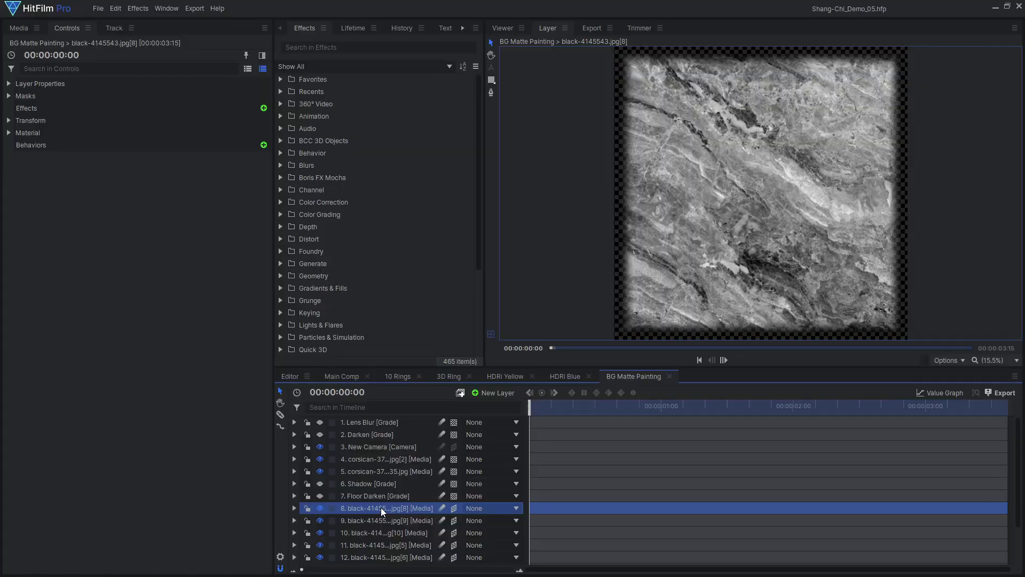
- Select the Corsican cliff layer, view the full composite, and enable the Floor Darken, Shadow and Darken grades
click(383, 472)
click(505, 31)
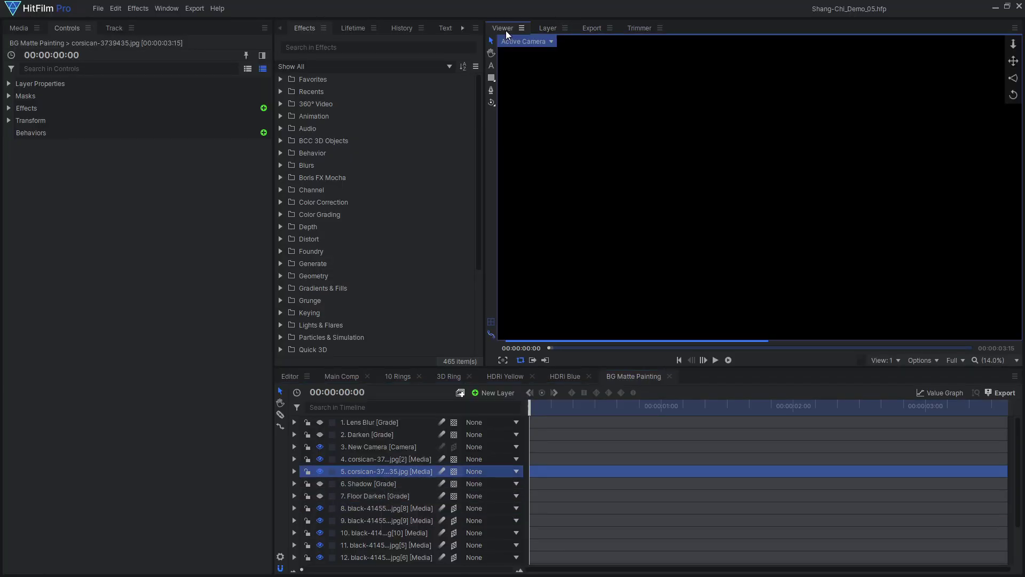
click(319, 495)
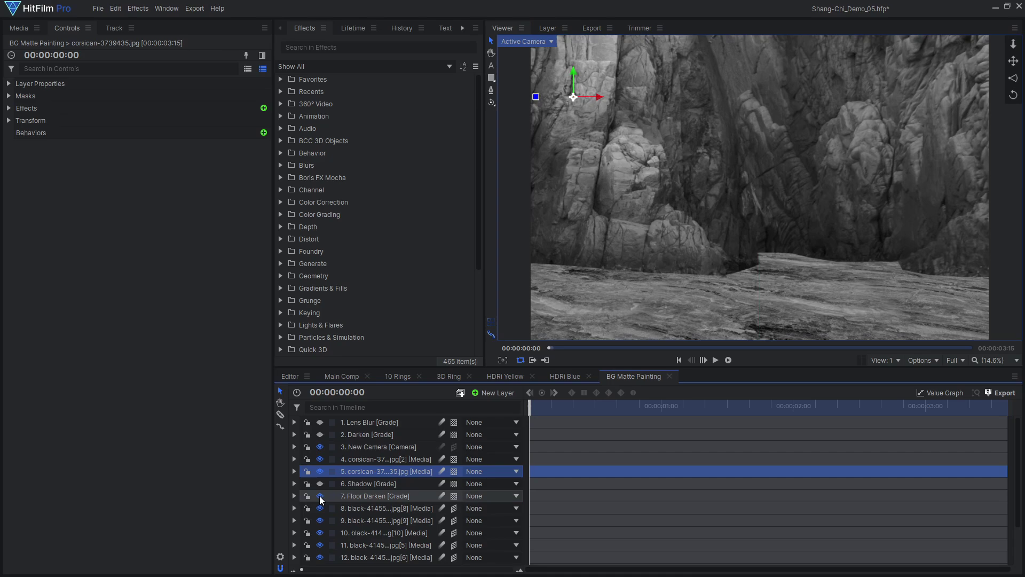
click(320, 484)
click(321, 435)
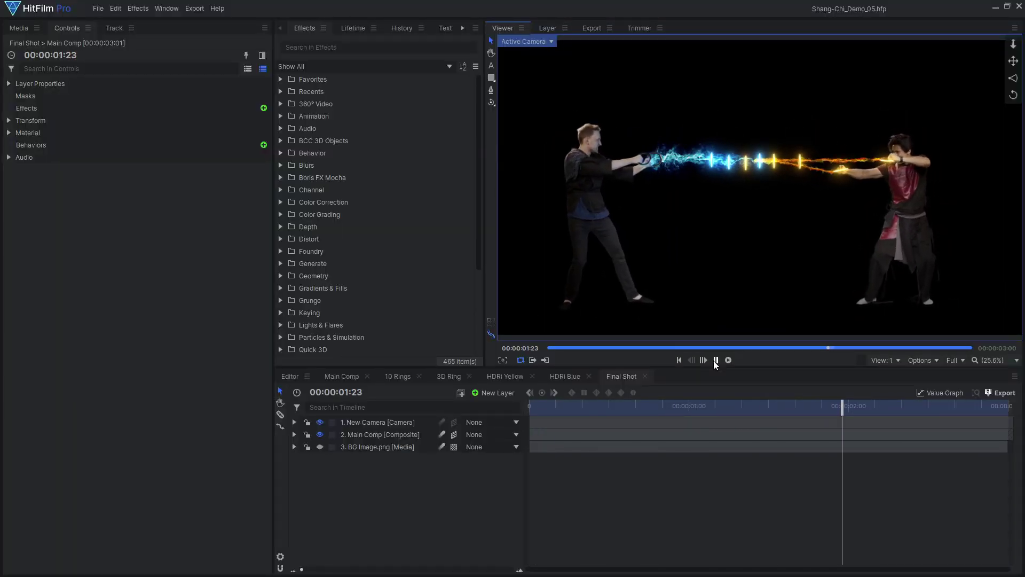
- Stop playback, review New Camera's layer alignment and position, and enable the BG Image layer
click(714, 360)
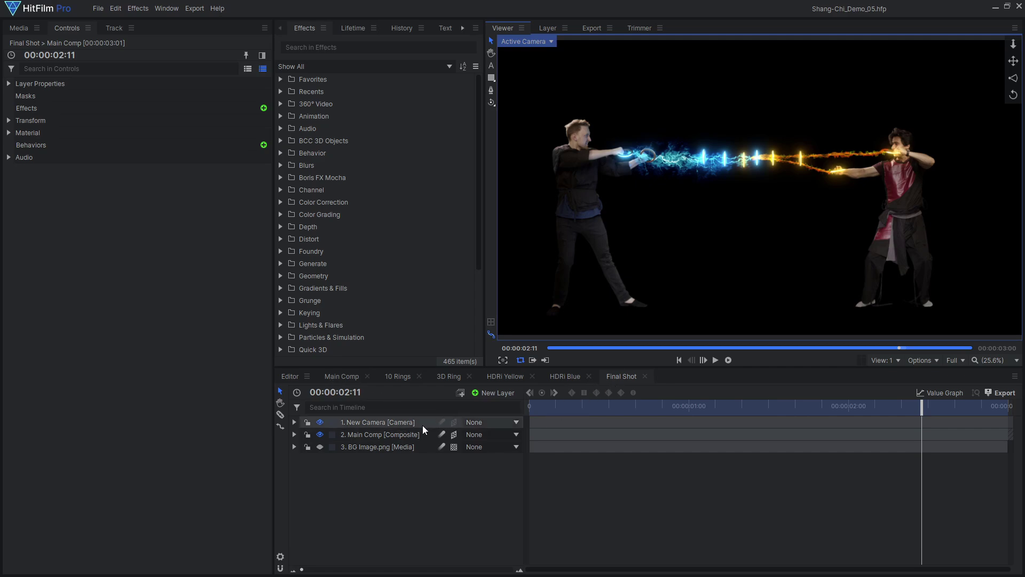
click(409, 423)
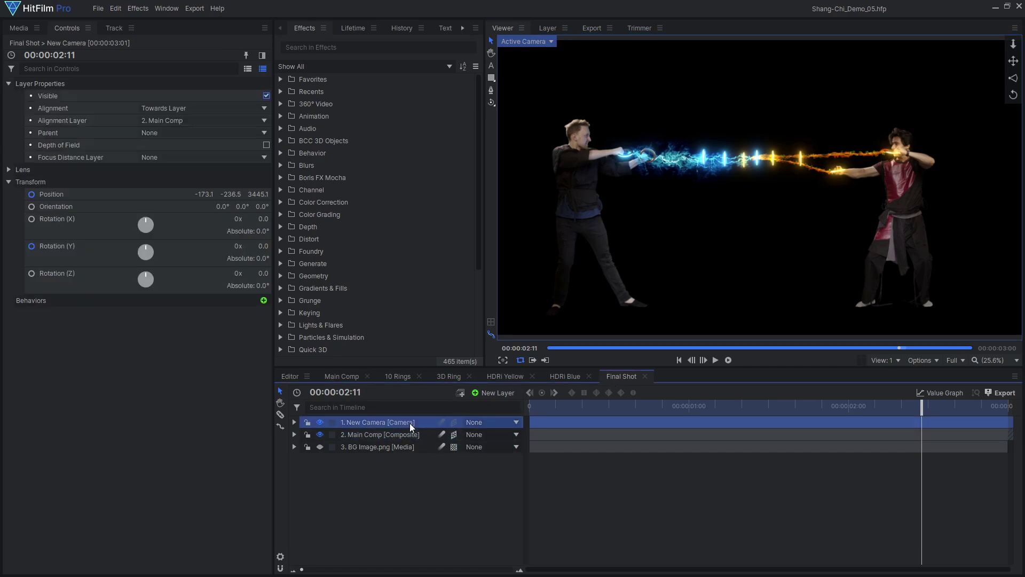
click(193, 106)
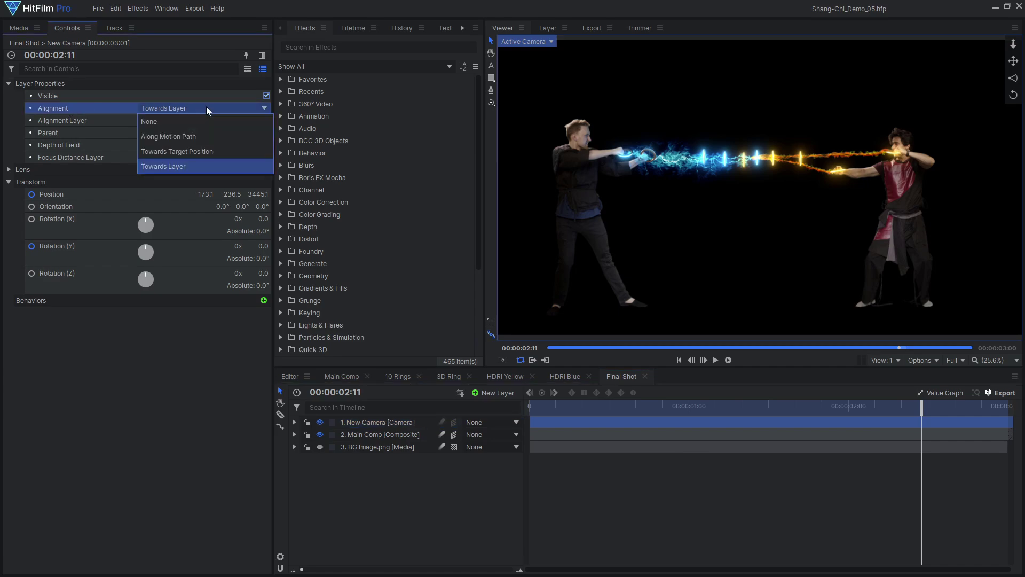
click(206, 107)
click(213, 122)
click(213, 123)
click(120, 194)
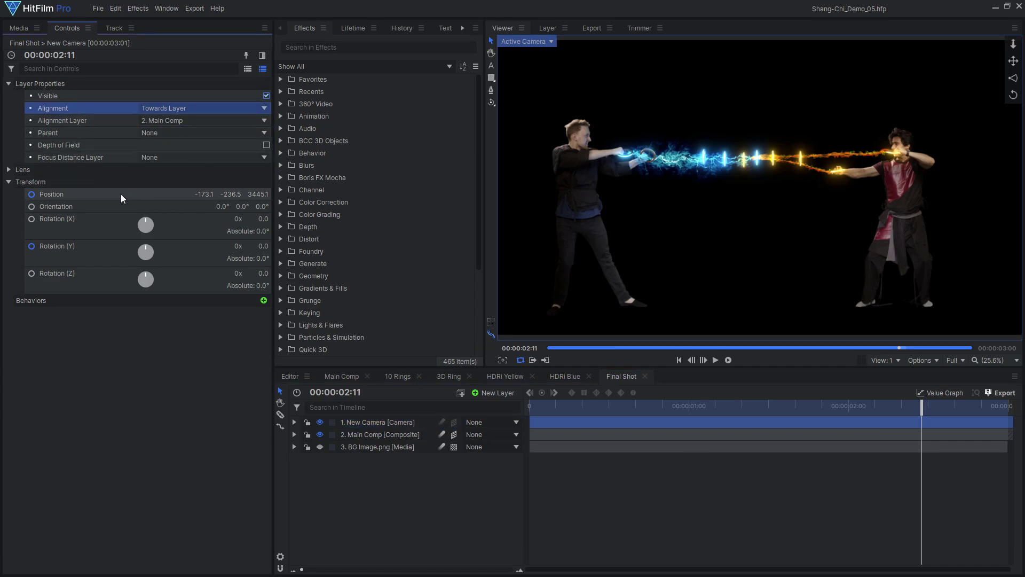
click(540, 407)
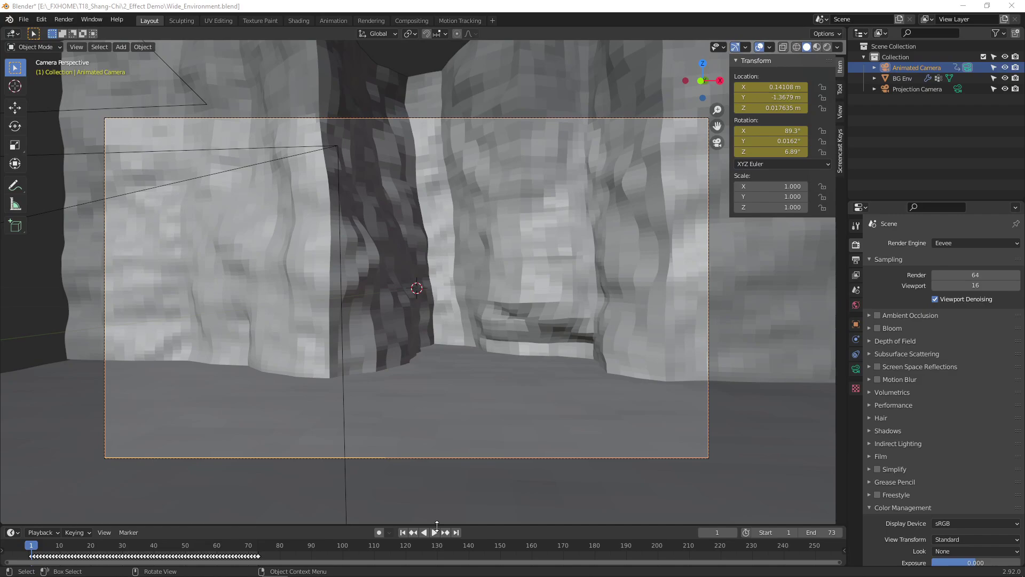
- Play the Animated Camera move, pause at frame 70, and orbit out of camera view
click(435, 530)
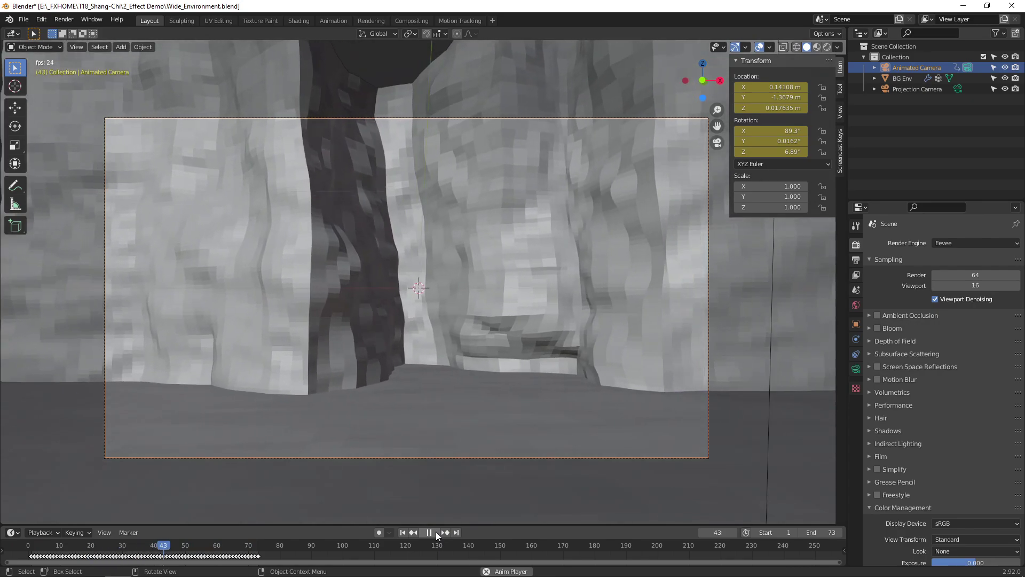
click(435, 530)
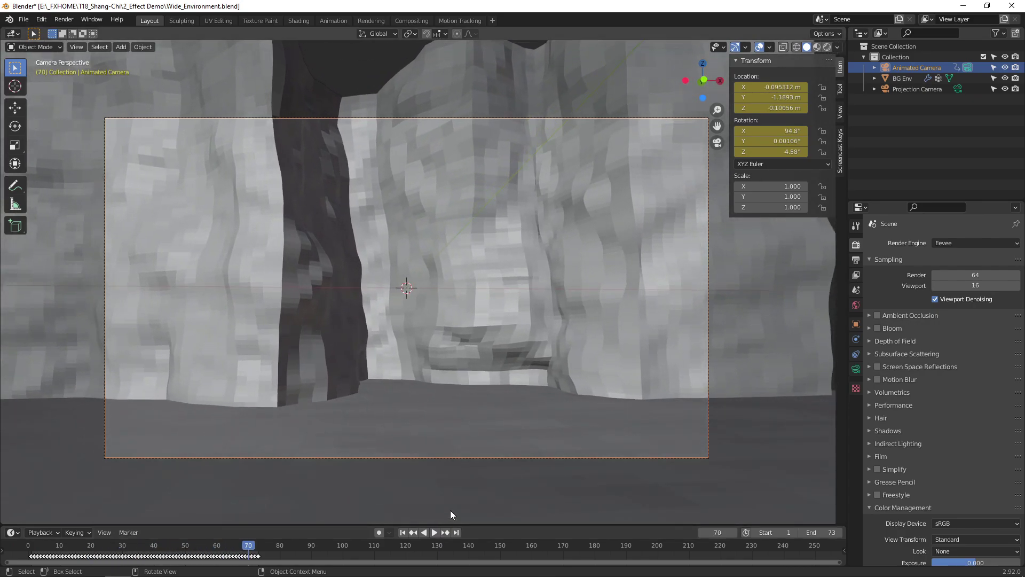
mouse_move(450, 510)
mouse_down()
mouse_move(479, 337)
mouse_move(469, 338)
mouse_move(492, 338)
mouse_up()
- Show the cave in textured shading and look through the Projection Camera
key(z)
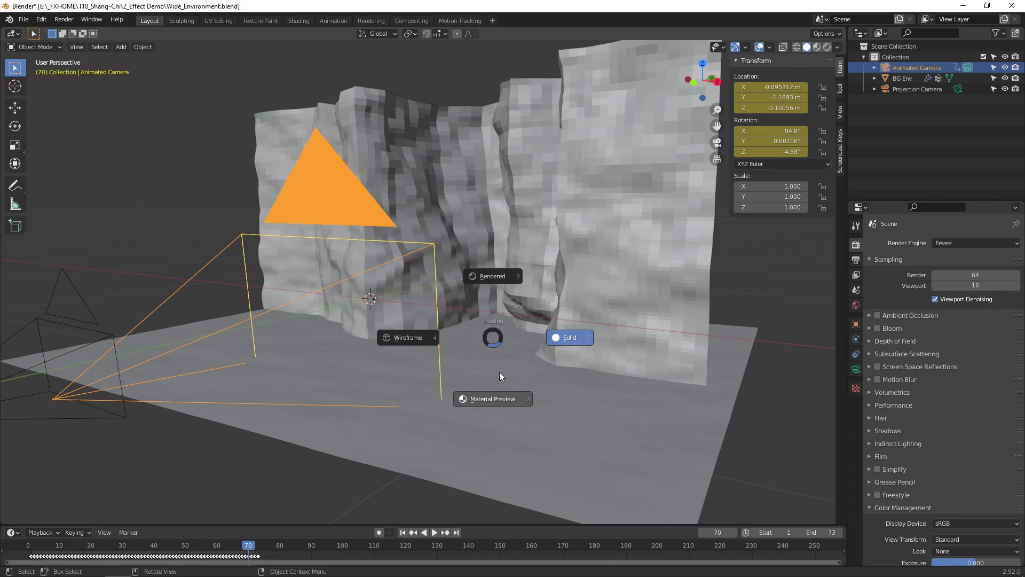
click(503, 388)
drag(502, 389, 523, 363)
click(522, 417)
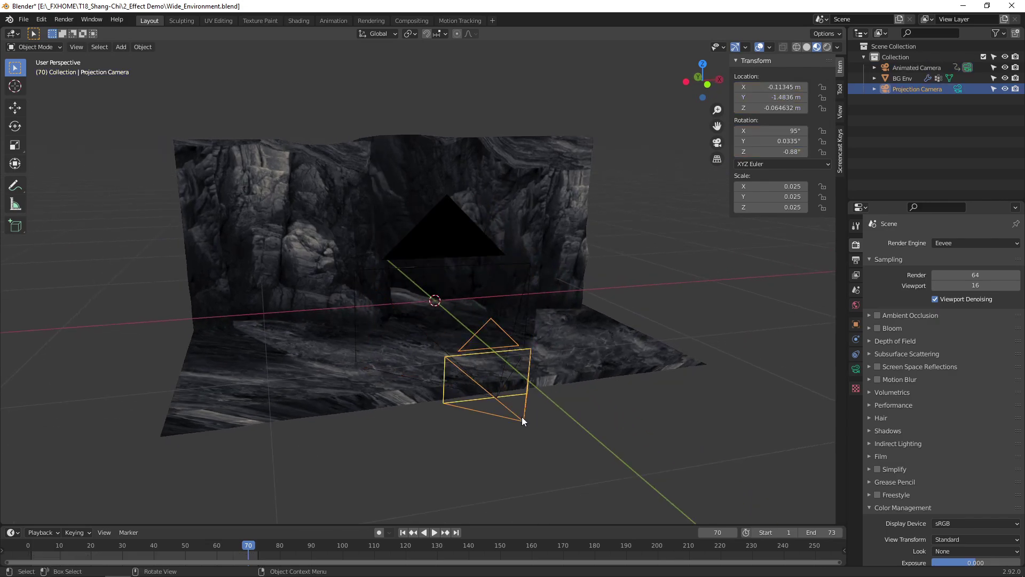
key(ctrl+KP_0)
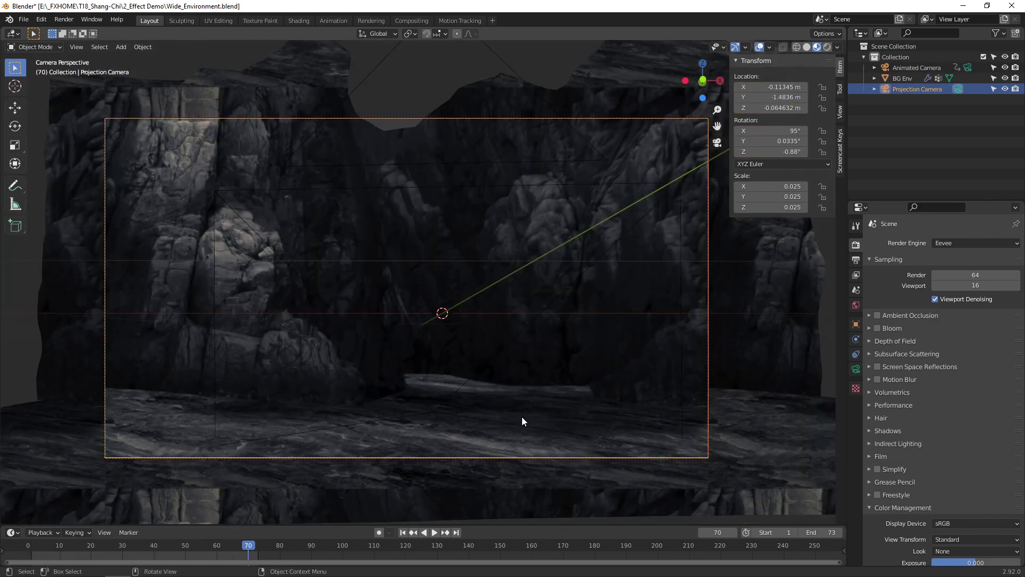
drag(521, 419, 532, 330)
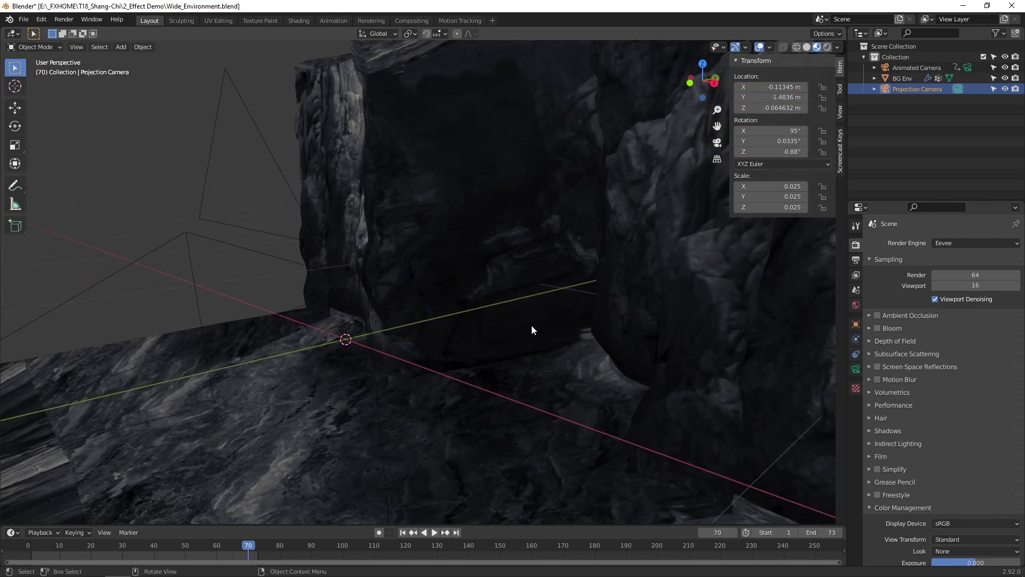
- Look through the Animated Camera, play its move, then drag BG Environment into Final Shot
click(292, 266)
key(ctrl+KP_0)
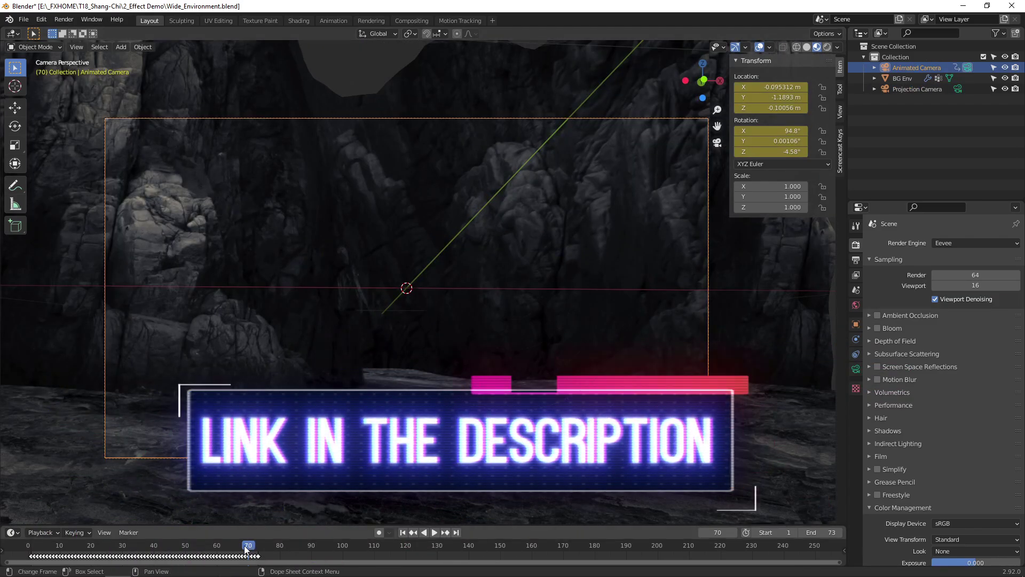
key(space)
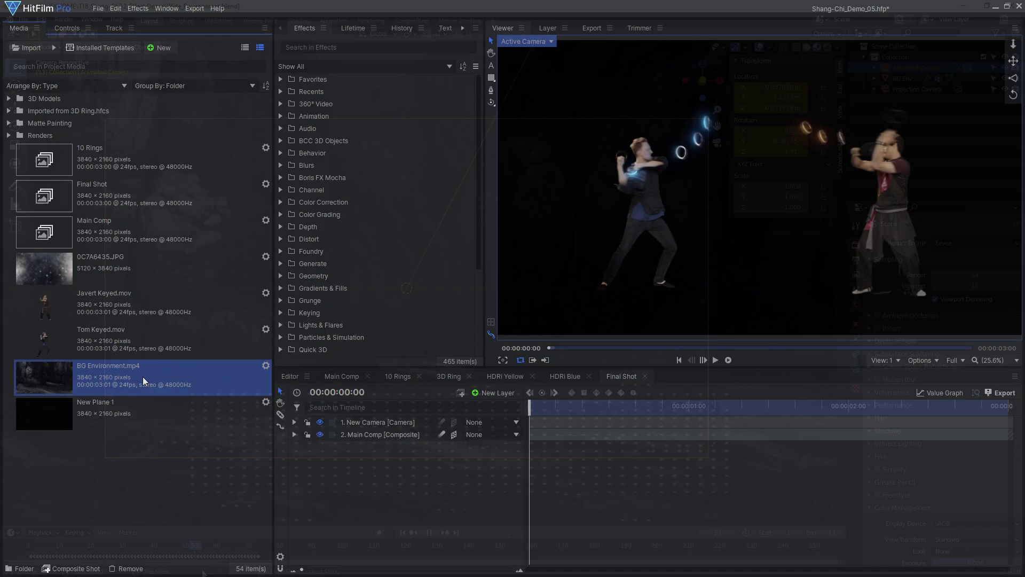
drag(143, 377, 401, 454)
- Preview Final Shot with the BG Environment cave footage behind the beams
click(715, 360)
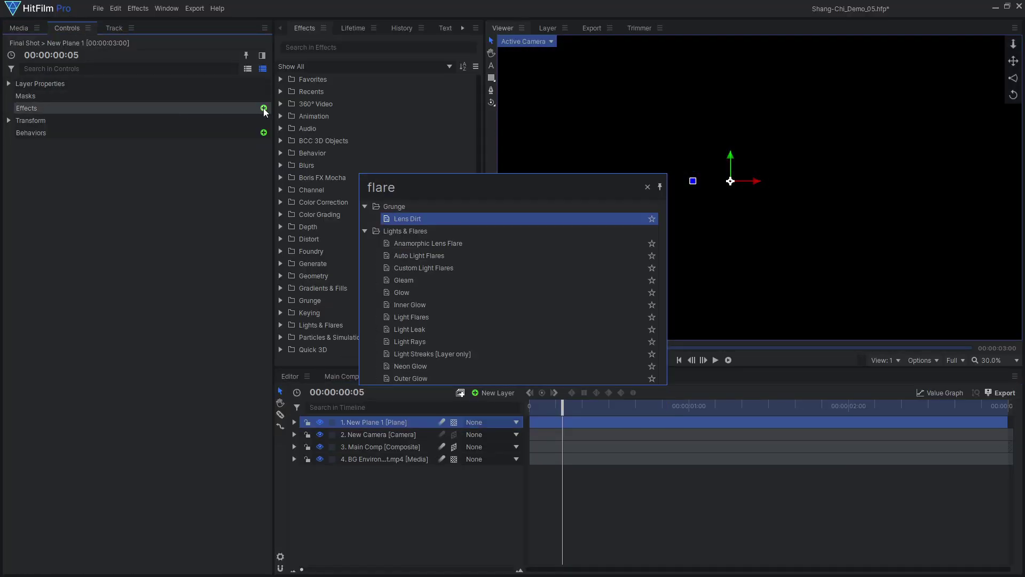
- Add Custom Light Flares with the Shimmer preset, using Main Comp as its layer
click(514, 269)
click(176, 135)
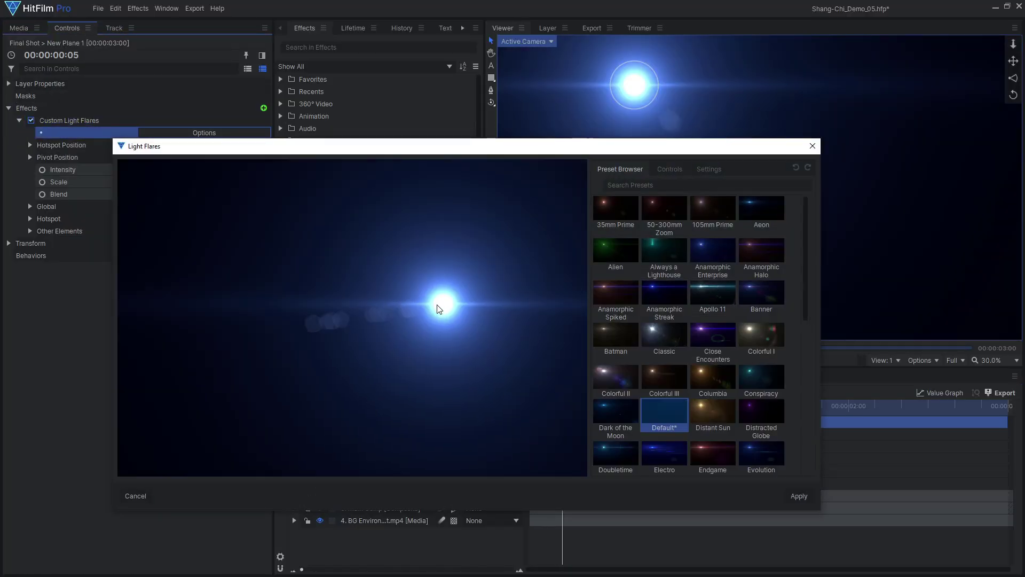
scroll(704, 331, down, 10)
click(664, 380)
click(803, 496)
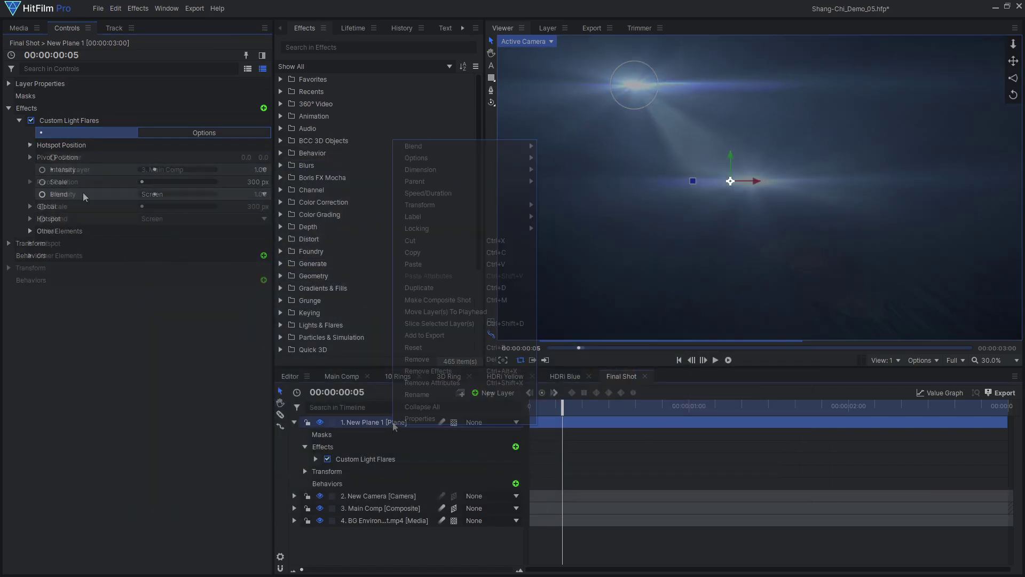
click(463, 190)
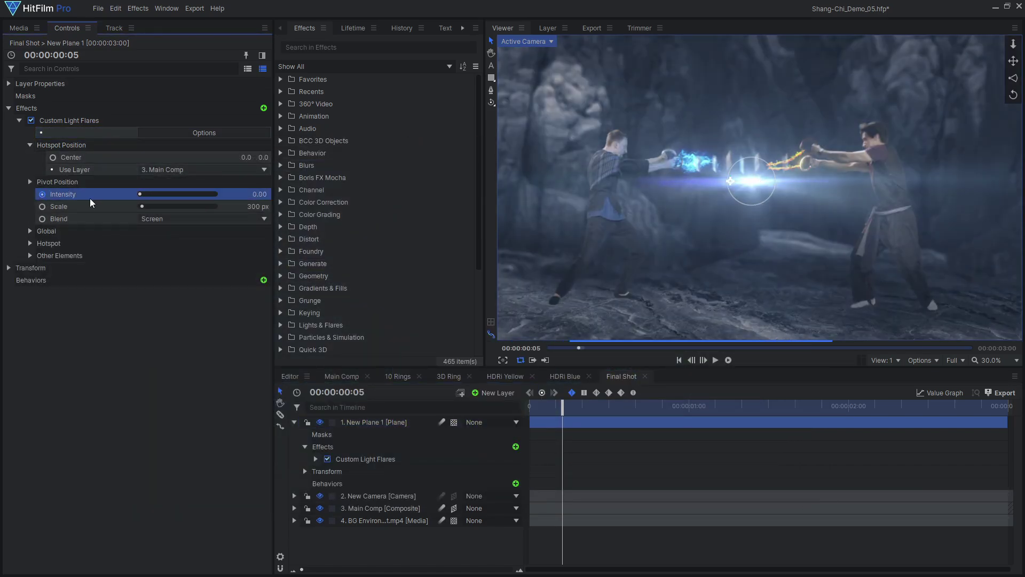
- Key the flare intensity to 2.00 one frame later and move its centre between the beams
key(Right)
click(261, 191)
text(2)
key(Return)
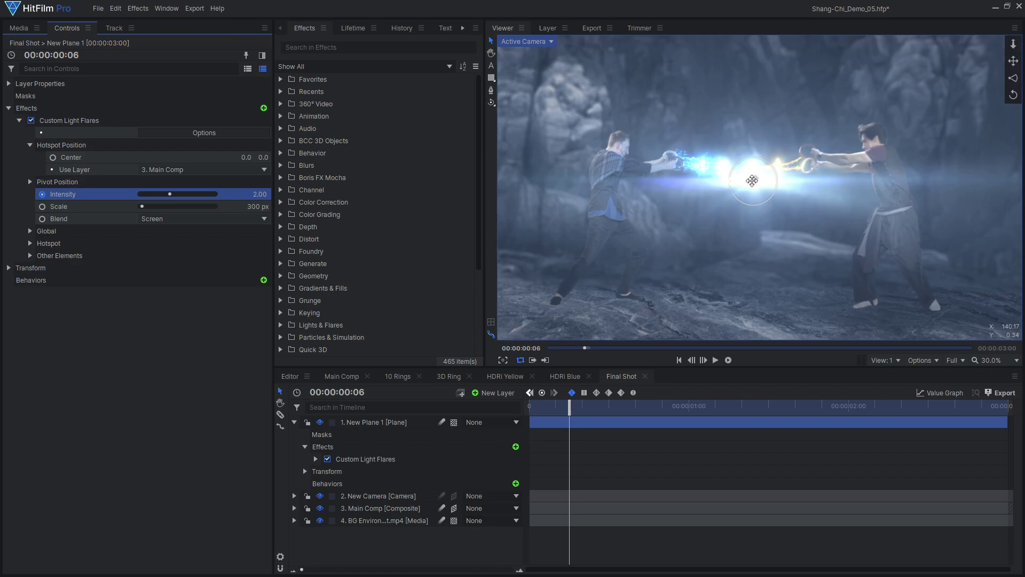
scroll(721, 161, up, 3)
drag(752, 177, 720, 155)
scroll(720, 154, down, 3)
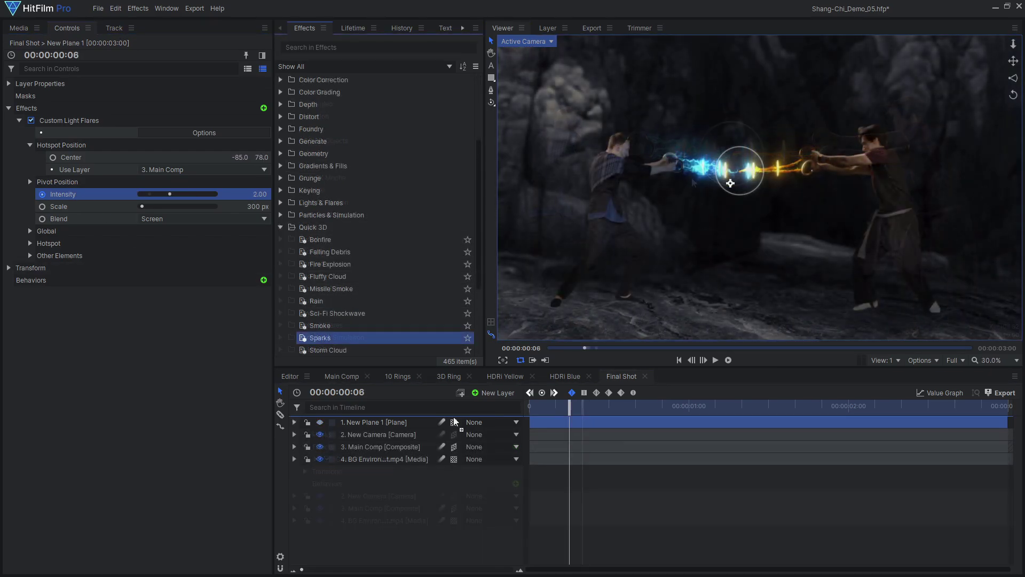
- Add a Quick 3D Sparks layer: 19% star ratio, 0.2 s duration, pale cyan colour 0.7/1.0/0.9
drag(454, 421, 454, 422)
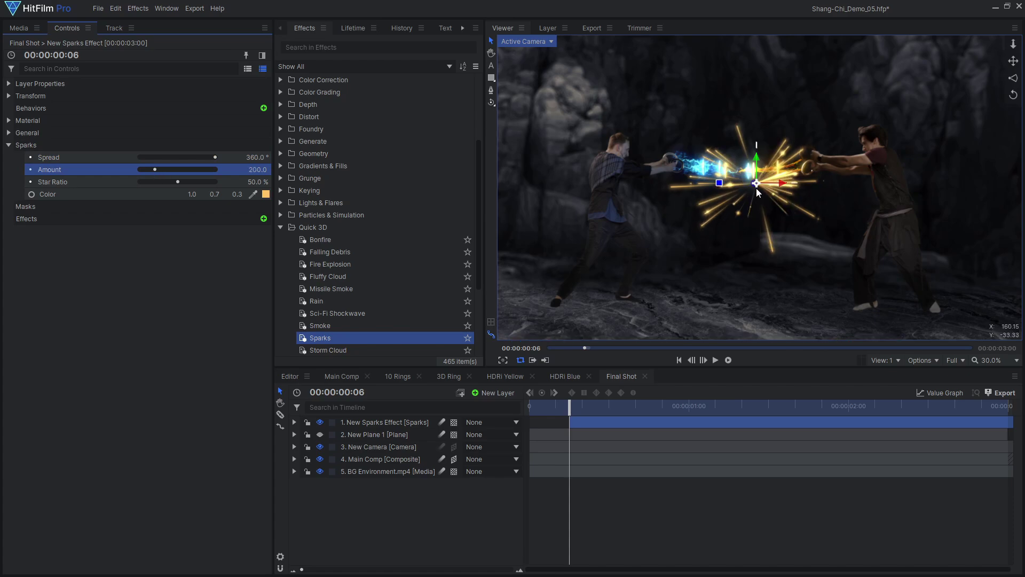
drag(178, 181, 141, 157)
click(9, 132)
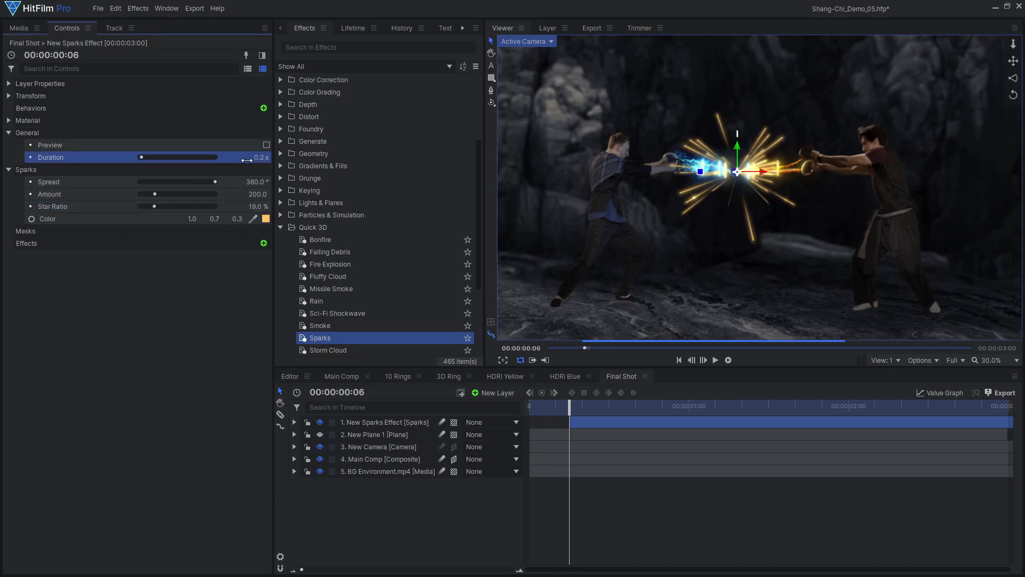
click(251, 95)
click(265, 361)
click(555, 284)
click(594, 396)
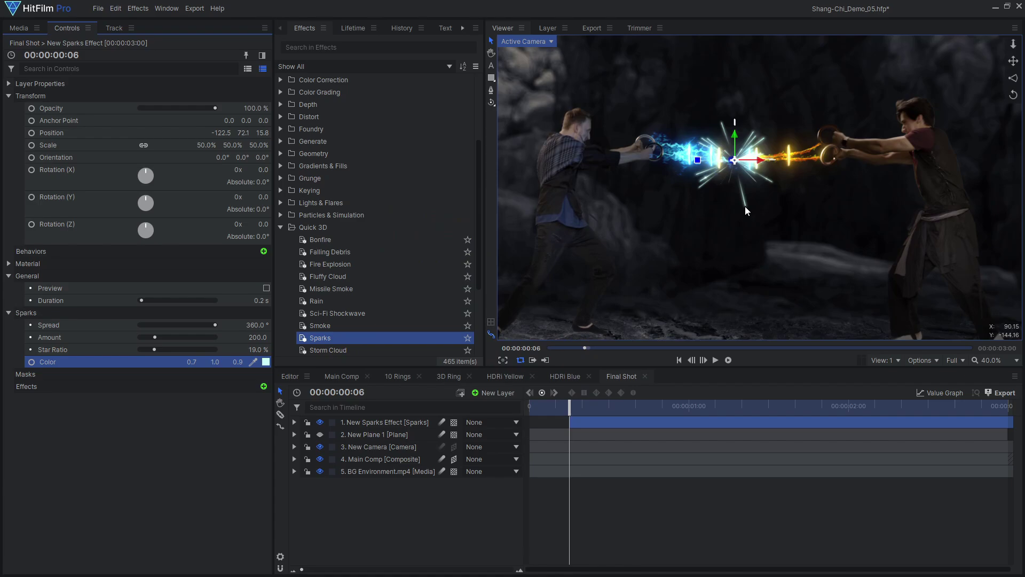
click(715, 360)
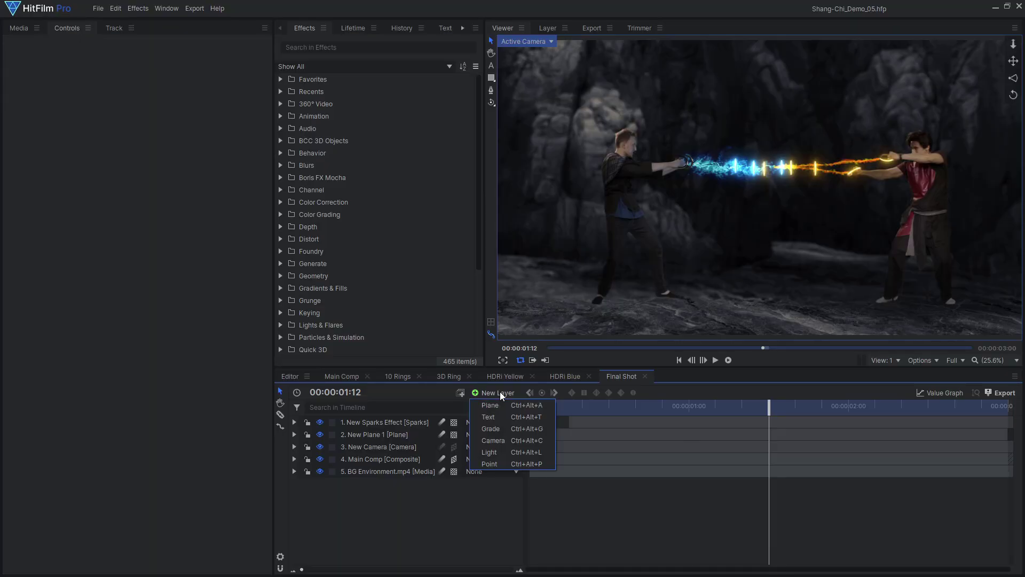
- Add a new grade layer carrying a Shake effect
click(501, 429)
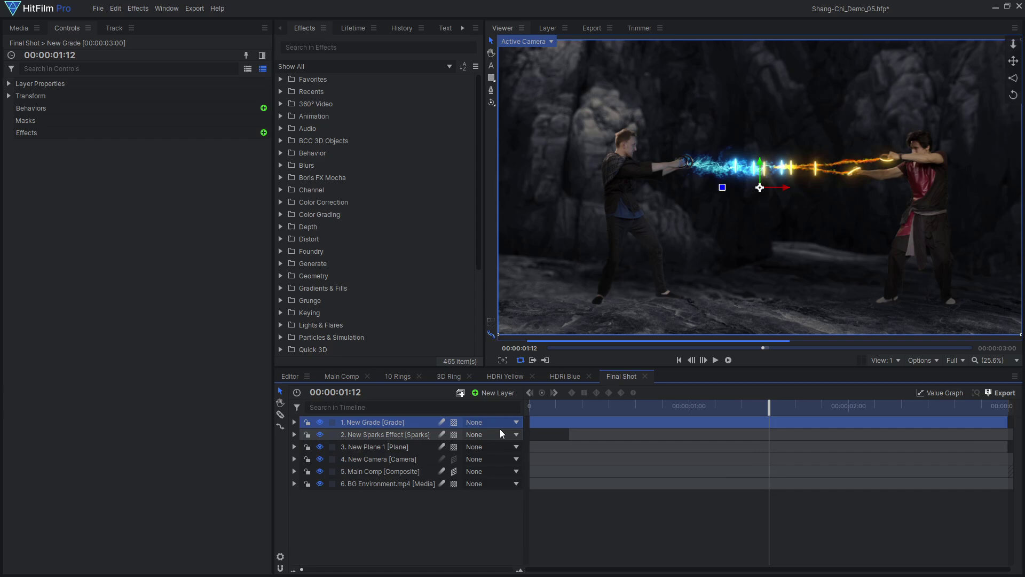
click(264, 133)
text(shake)
key(Return)
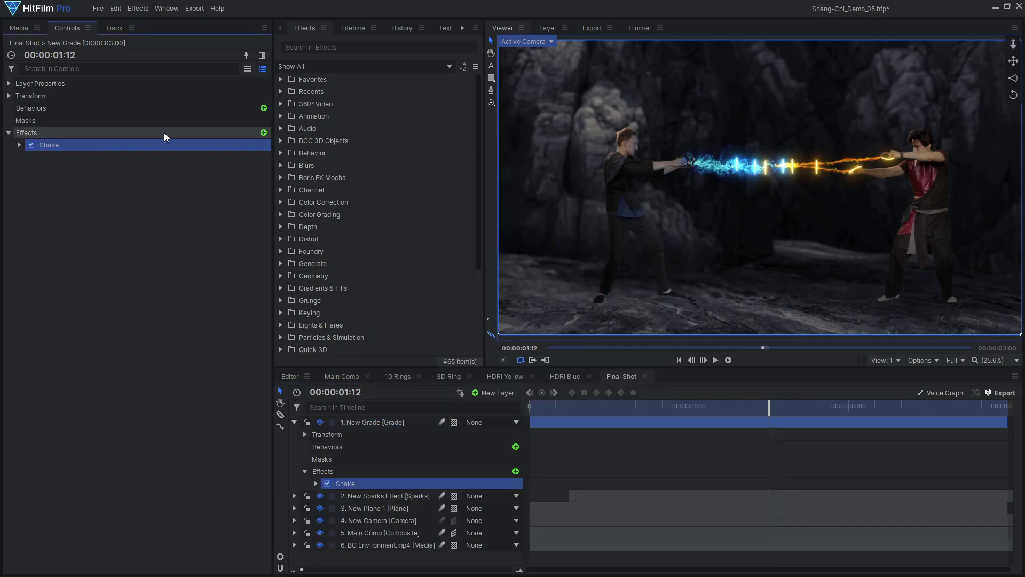
click(19, 145)
- Keyframe the Shake amount from 0 to 30 at the impact frame, with speed 4.00
click(43, 157)
key(Home)
click(152, 165)
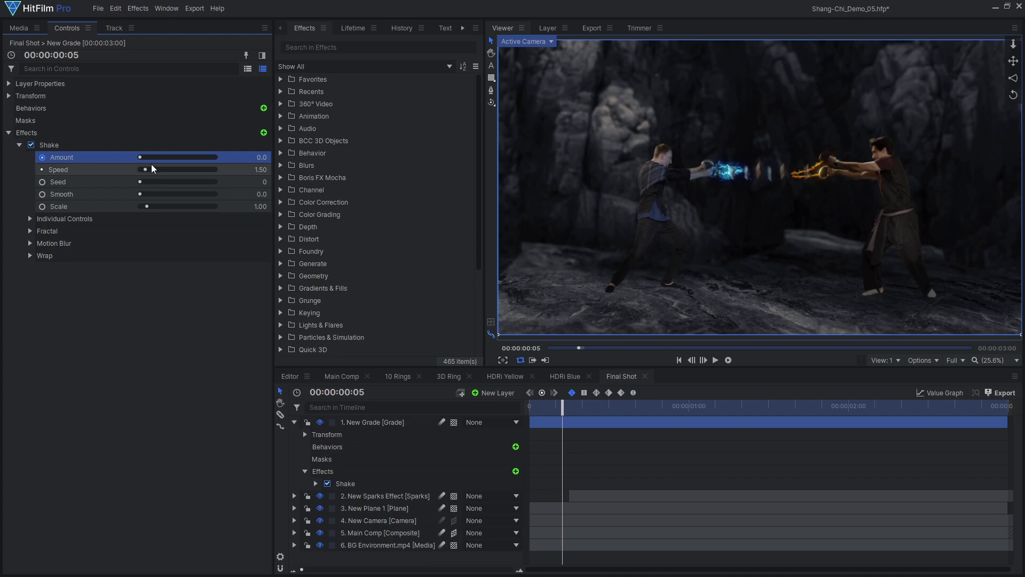
key(Right)
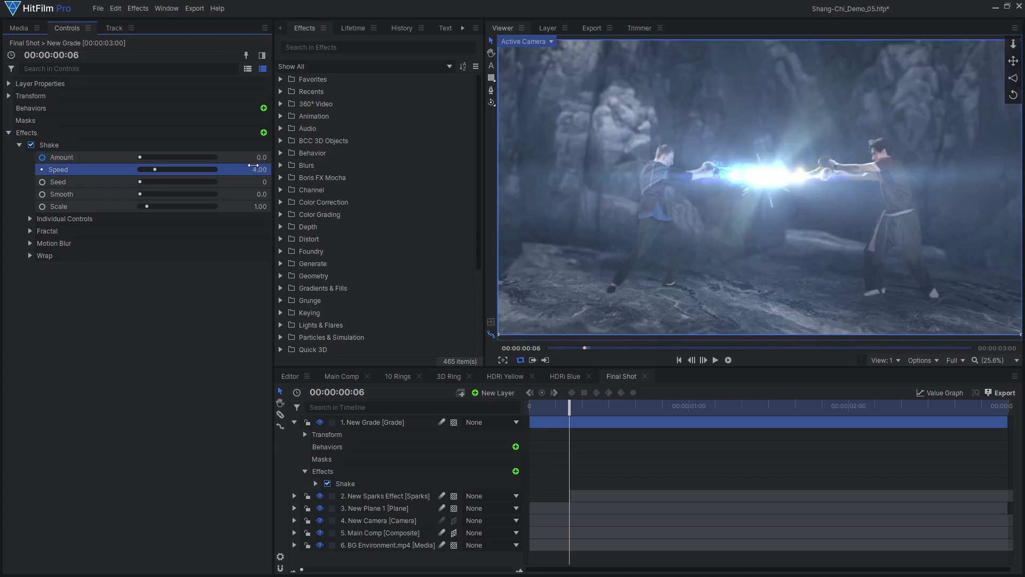
key(Return)
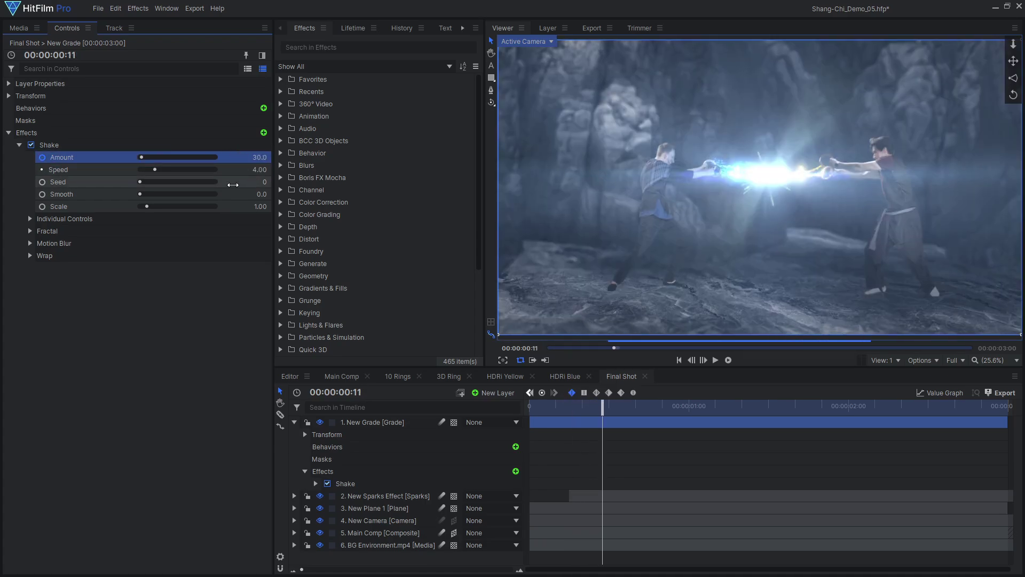
click(258, 157)
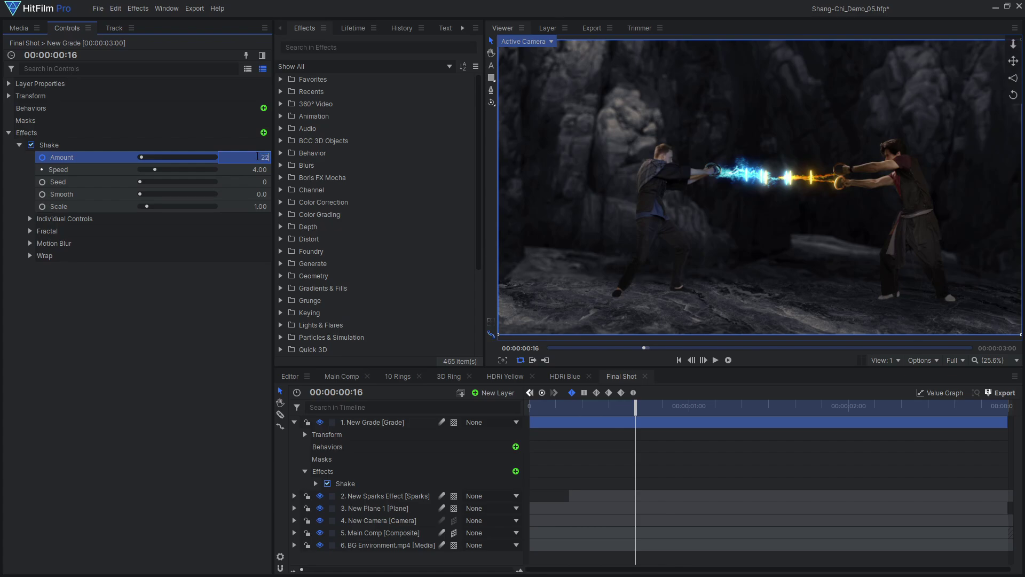
drag(570, 405, 796, 409)
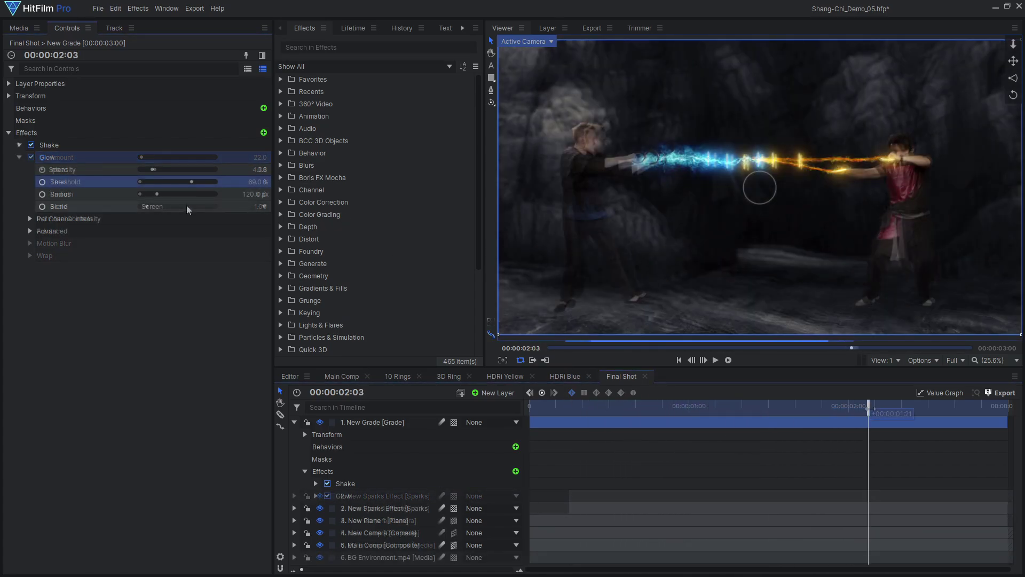
- Set the Glow to Add blend with a 281.6 px radius
click(182, 206)
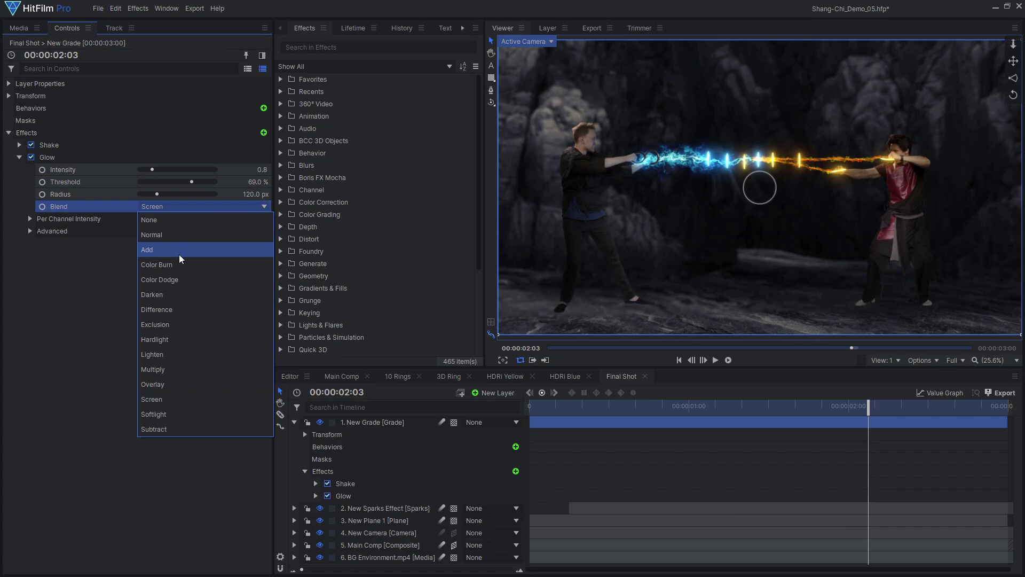
scroll(737, 169, up, 2)
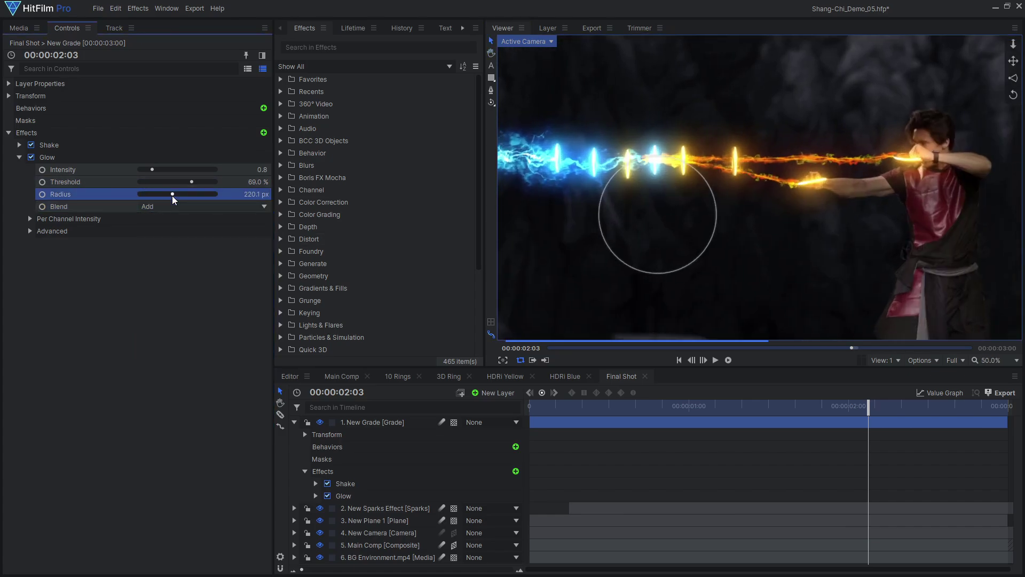
drag(172, 196, 181, 195)
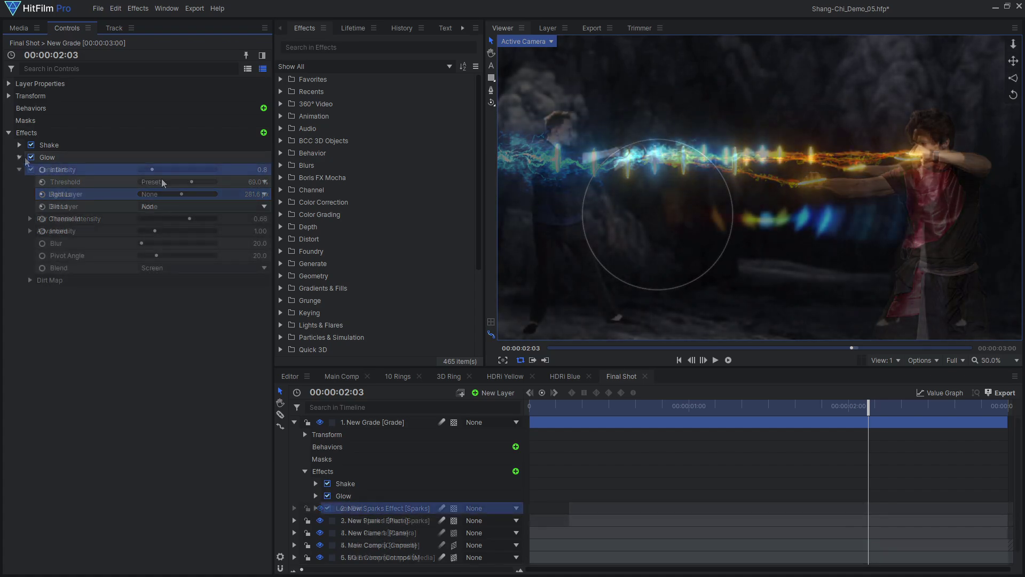
- Apply the Heavy Lens Dirt preset with the 0C7A6435.JPG image as its dirt layer
click(162, 181)
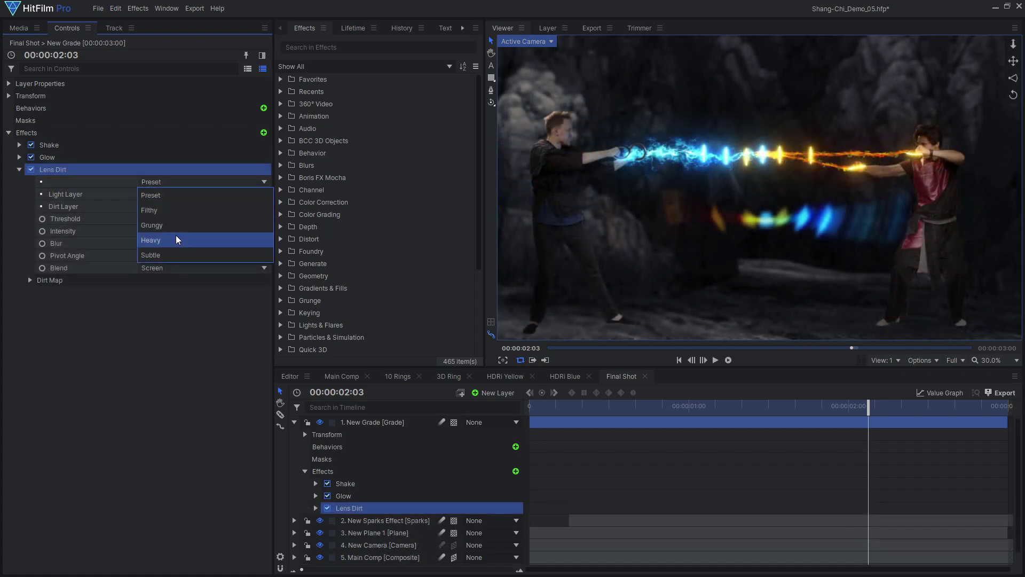
click(177, 238)
click(16, 28)
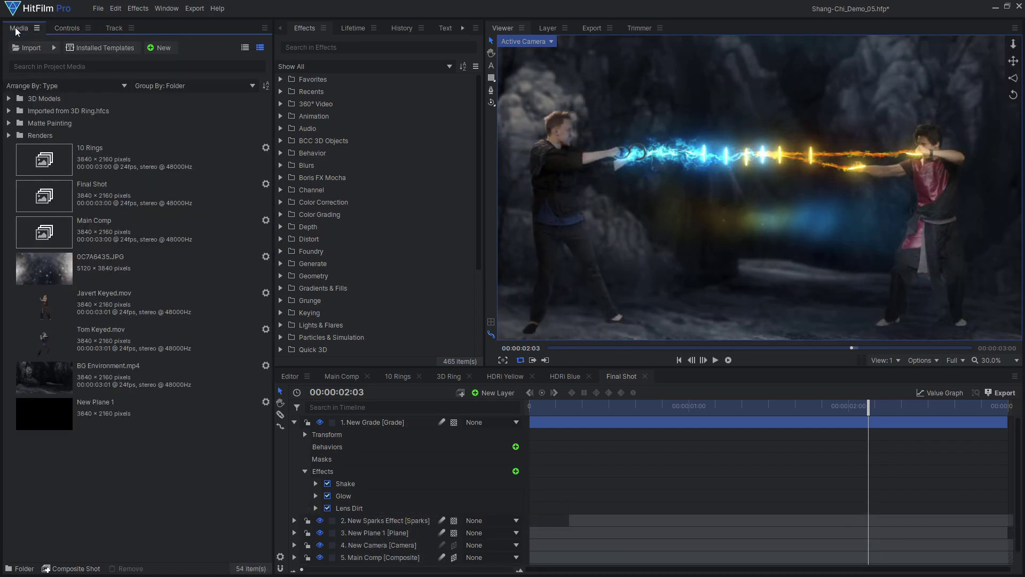
drag(379, 424, 366, 500)
key(Escape)
click(295, 433)
double_click(373, 421)
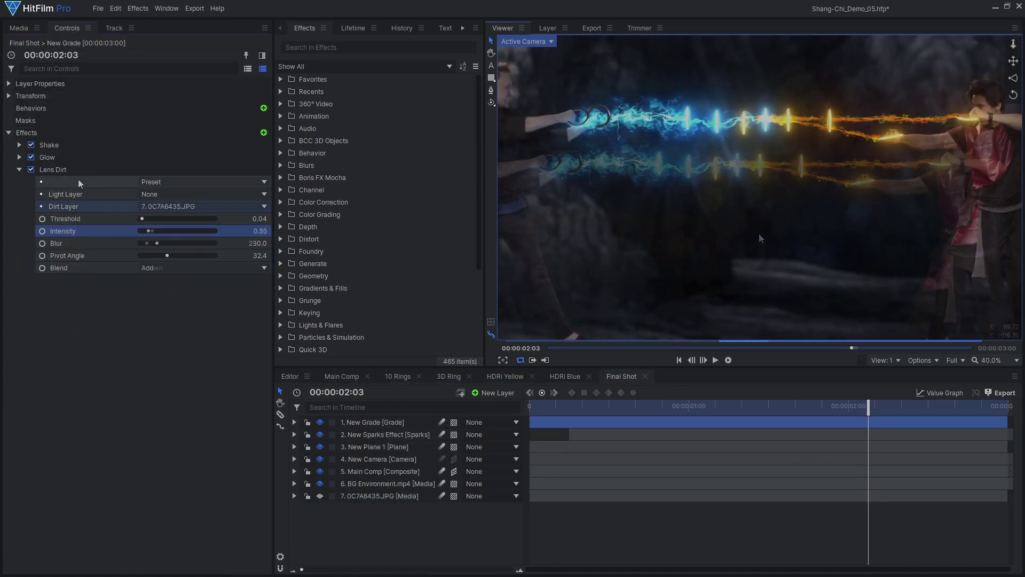
click(31, 169)
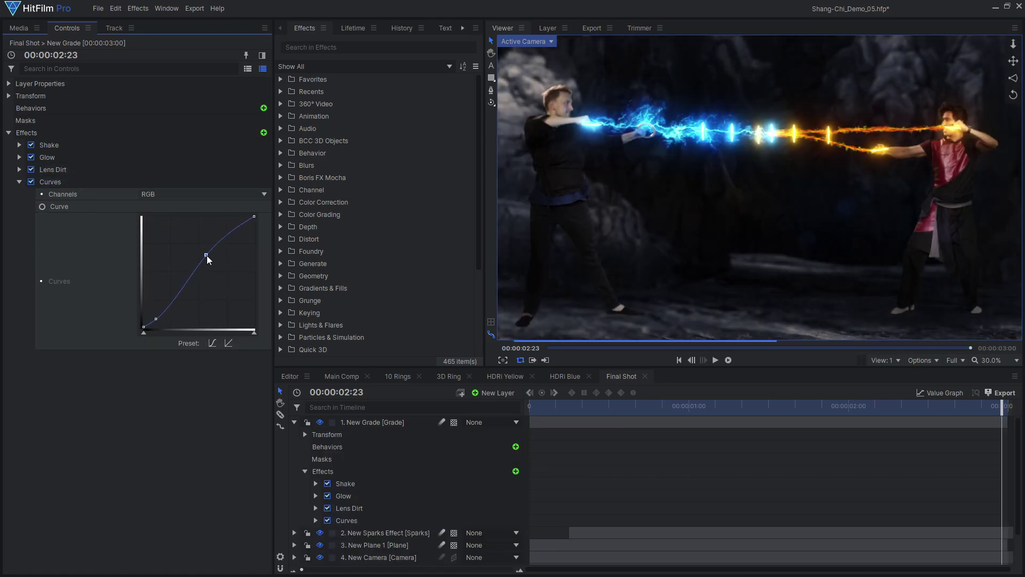
- Switch Curves to the Red channel, then set Cine Style S-Curve 14 and Color Adjustment 13
click(180, 194)
click(165, 267)
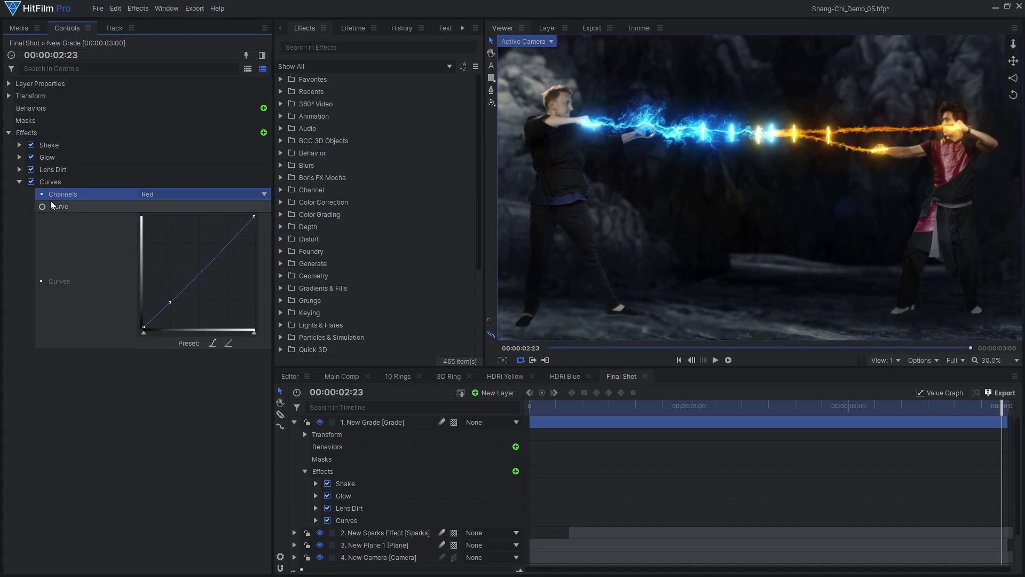
click(31, 182)
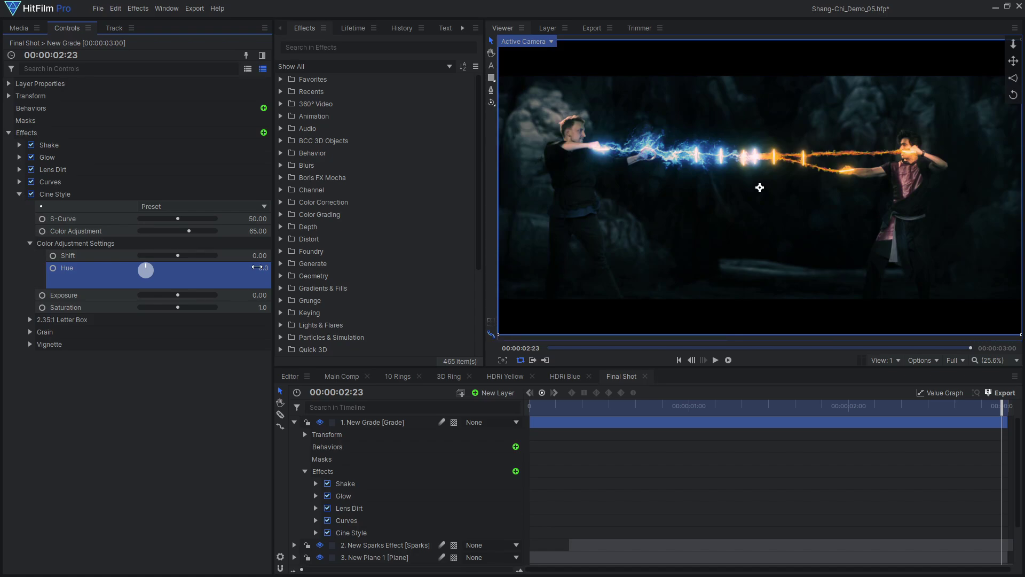
click(150, 219)
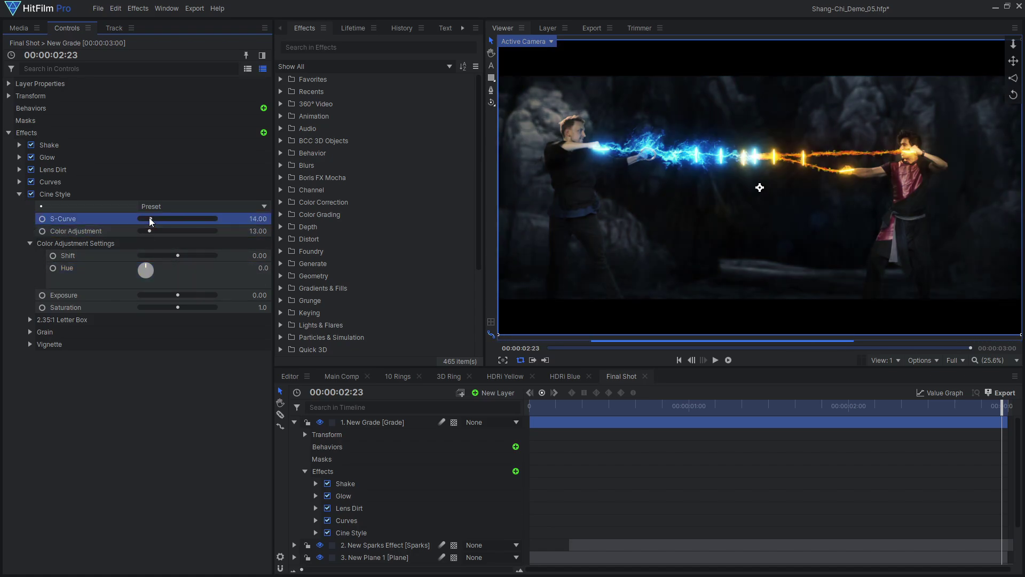
click(30, 194)
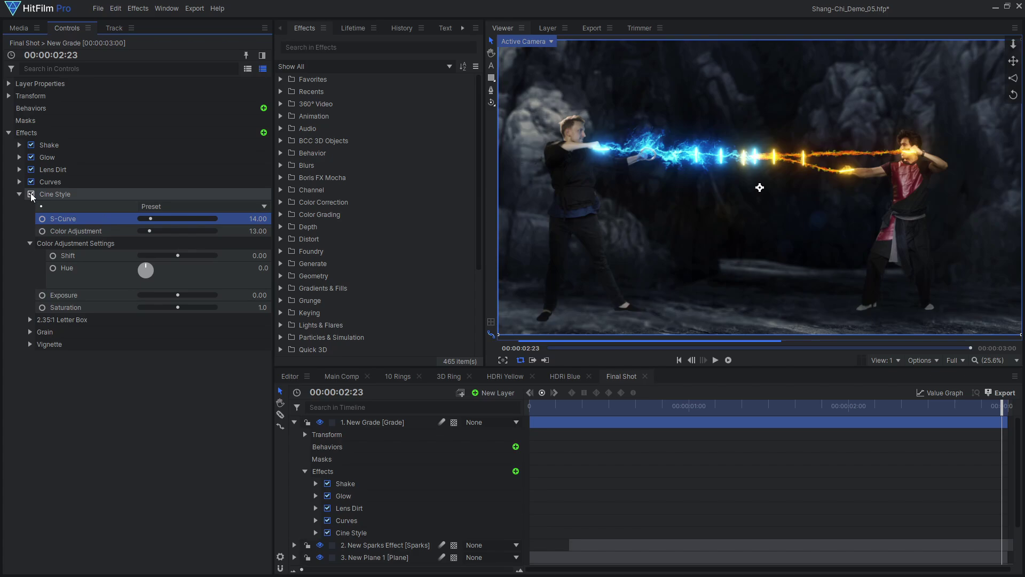